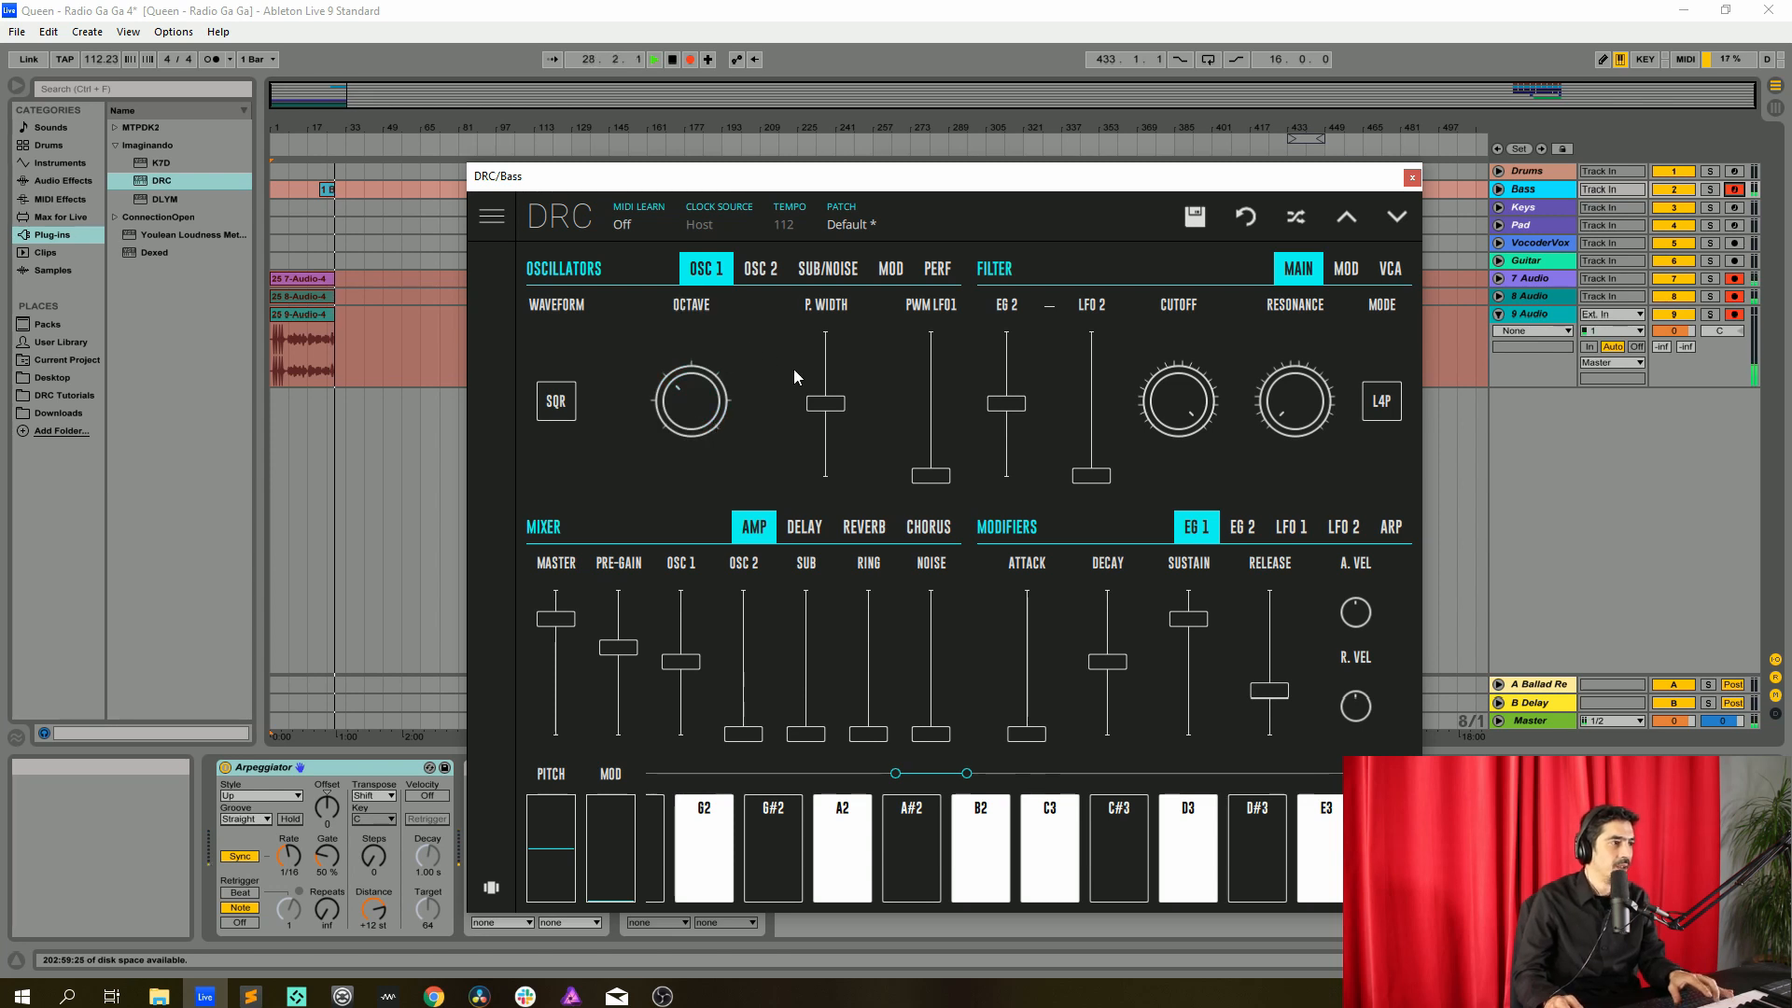
Raise the Master, Pre-Gain and OSC 1 mixer faders to maximum on the bass synth
click(937, 271)
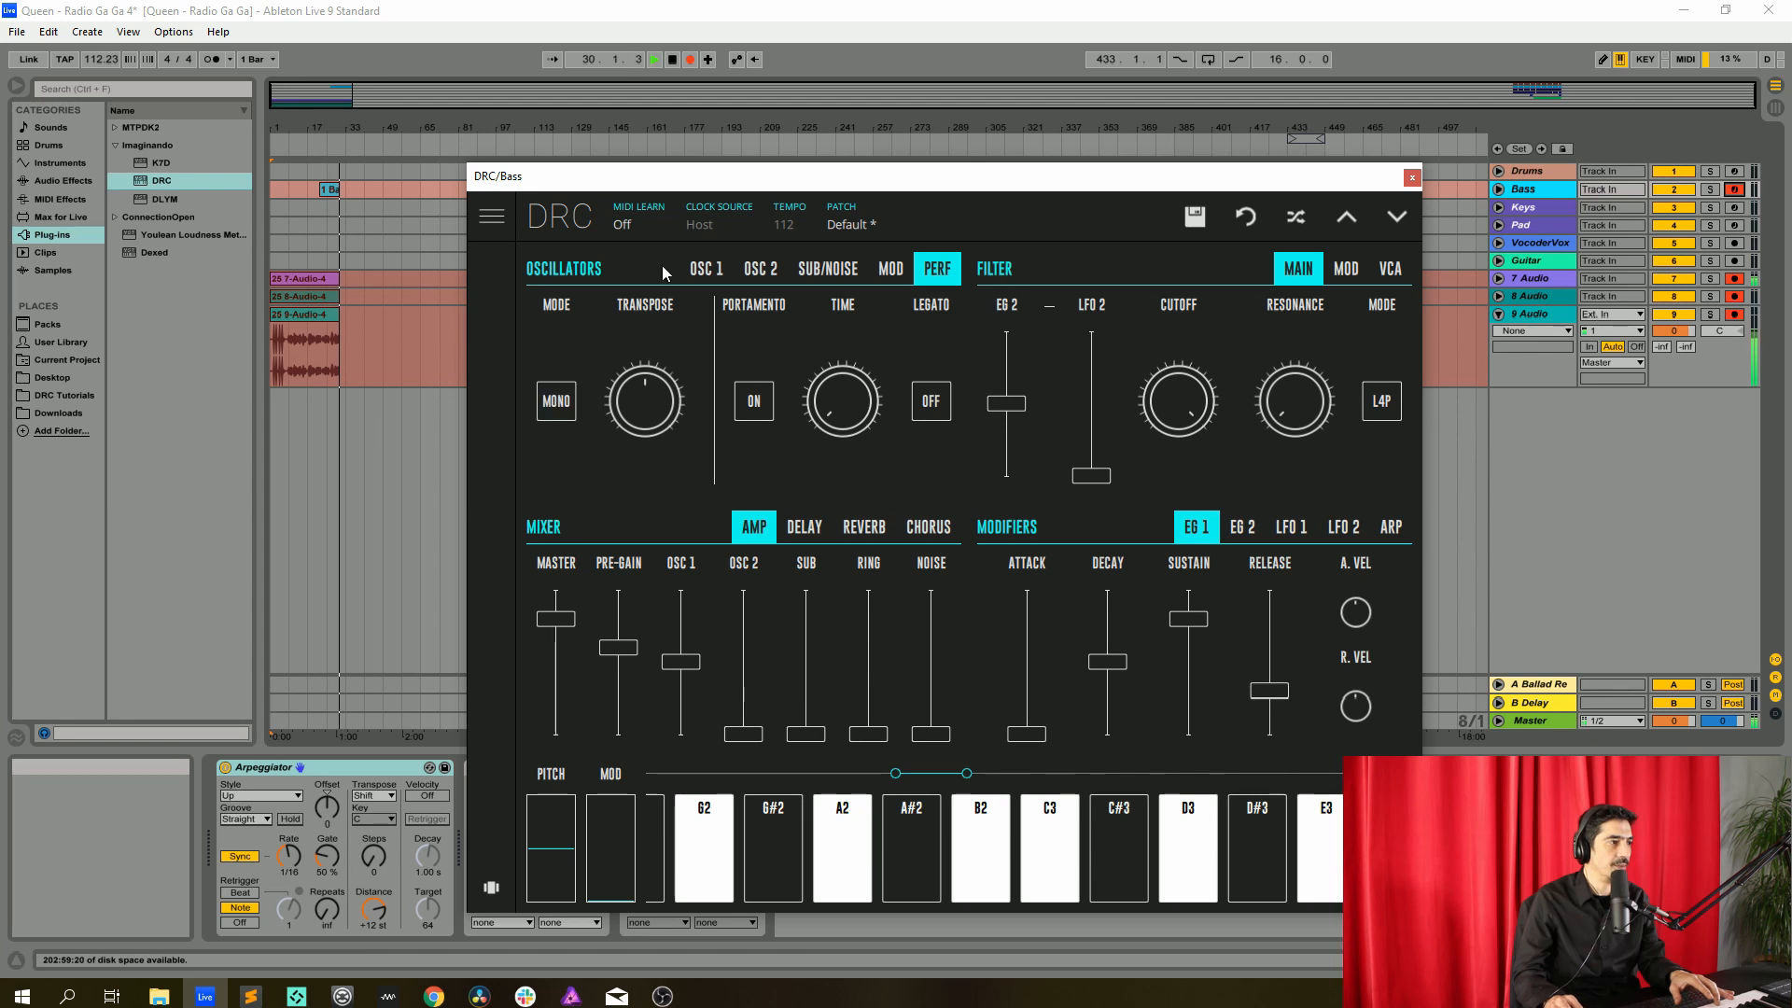
click(706, 268)
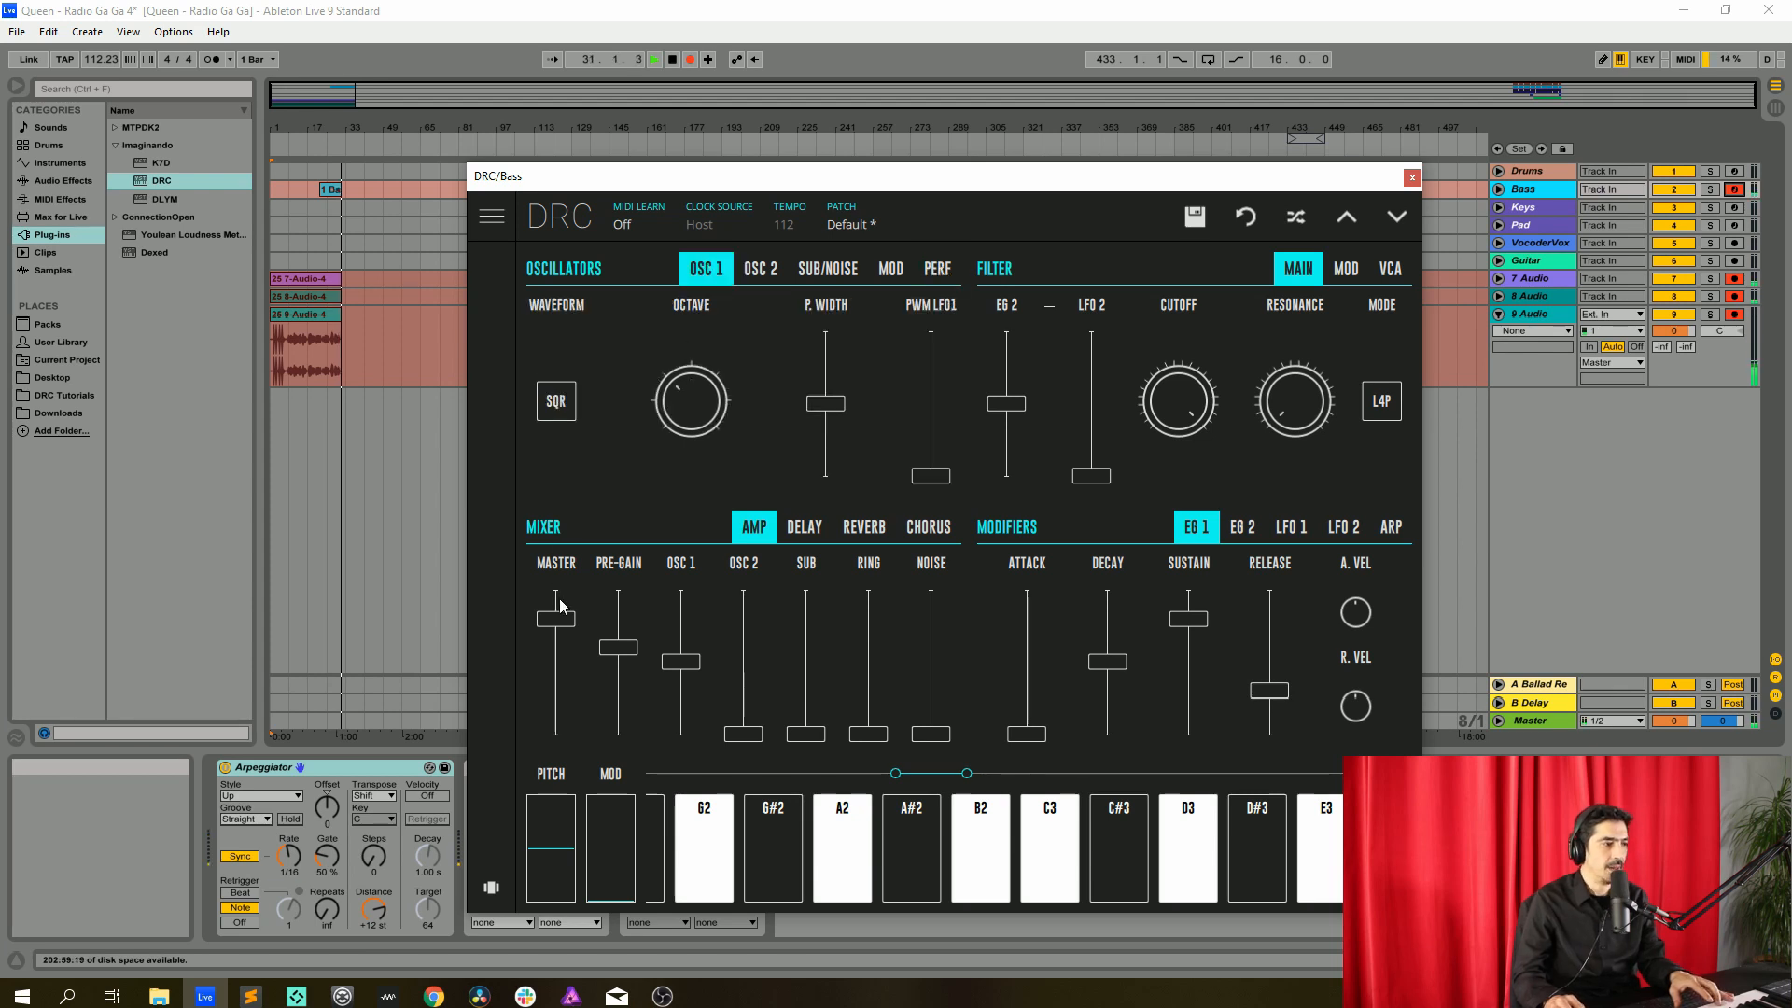
drag(560, 609, 558, 583)
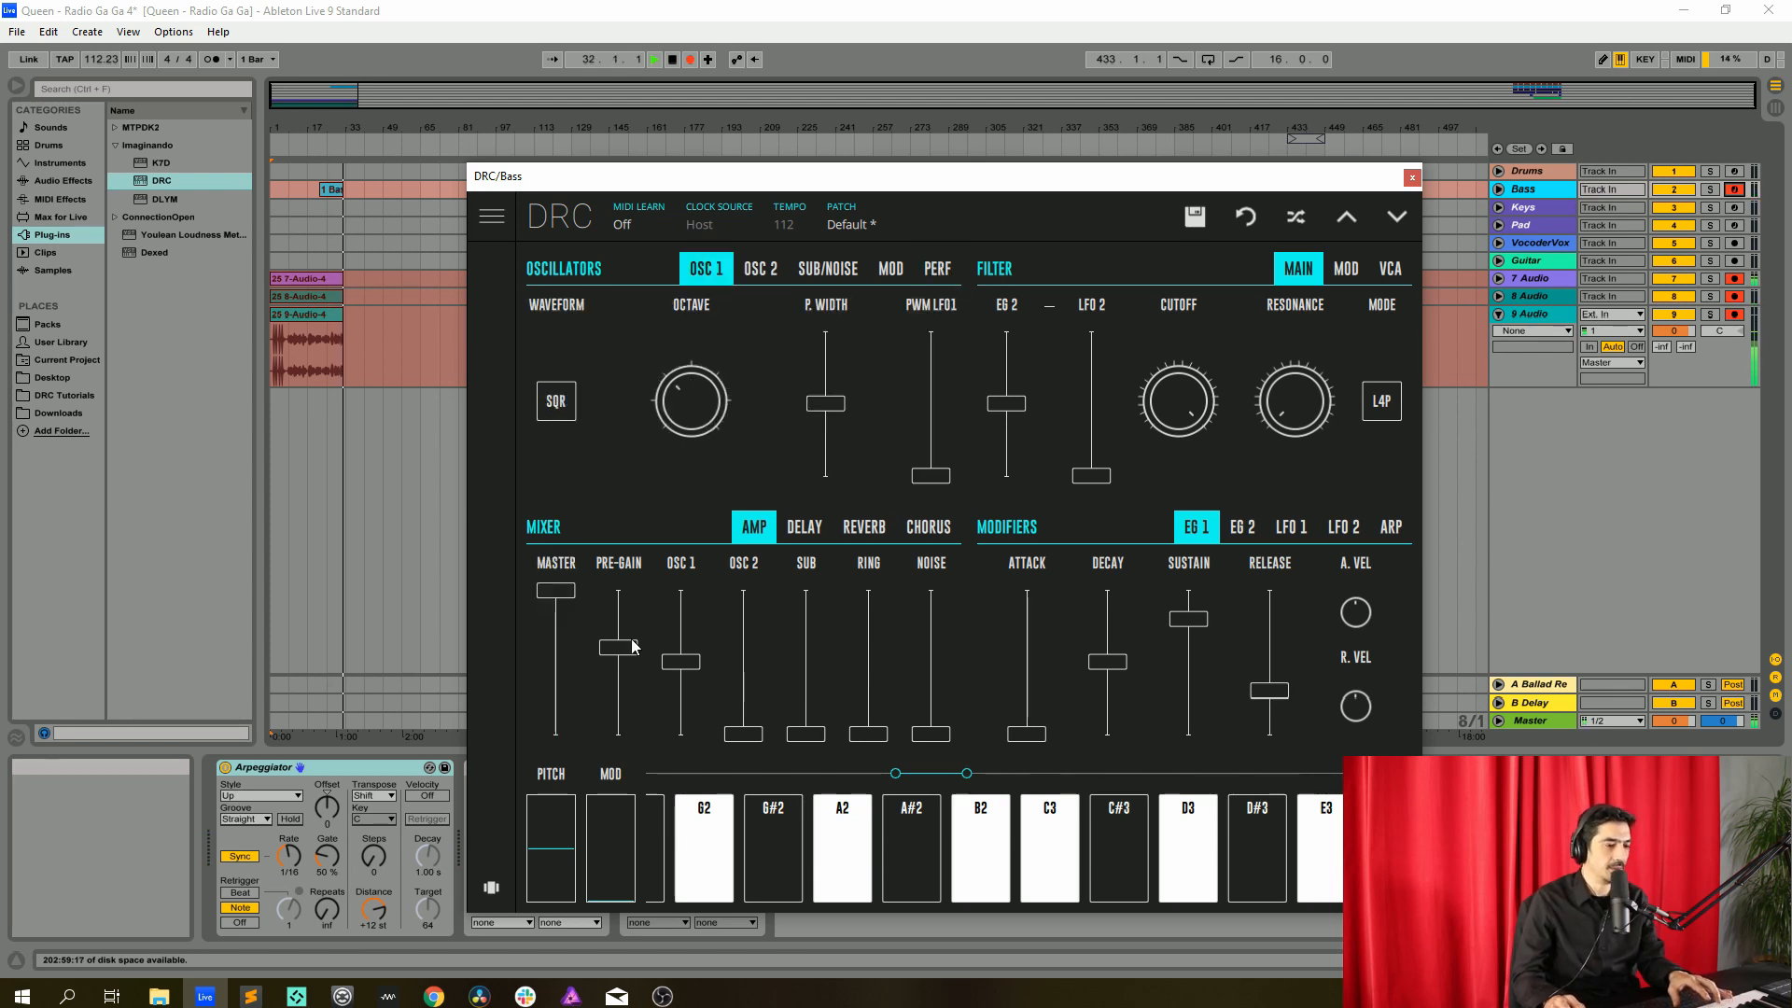
drag(618, 645, 606, 499)
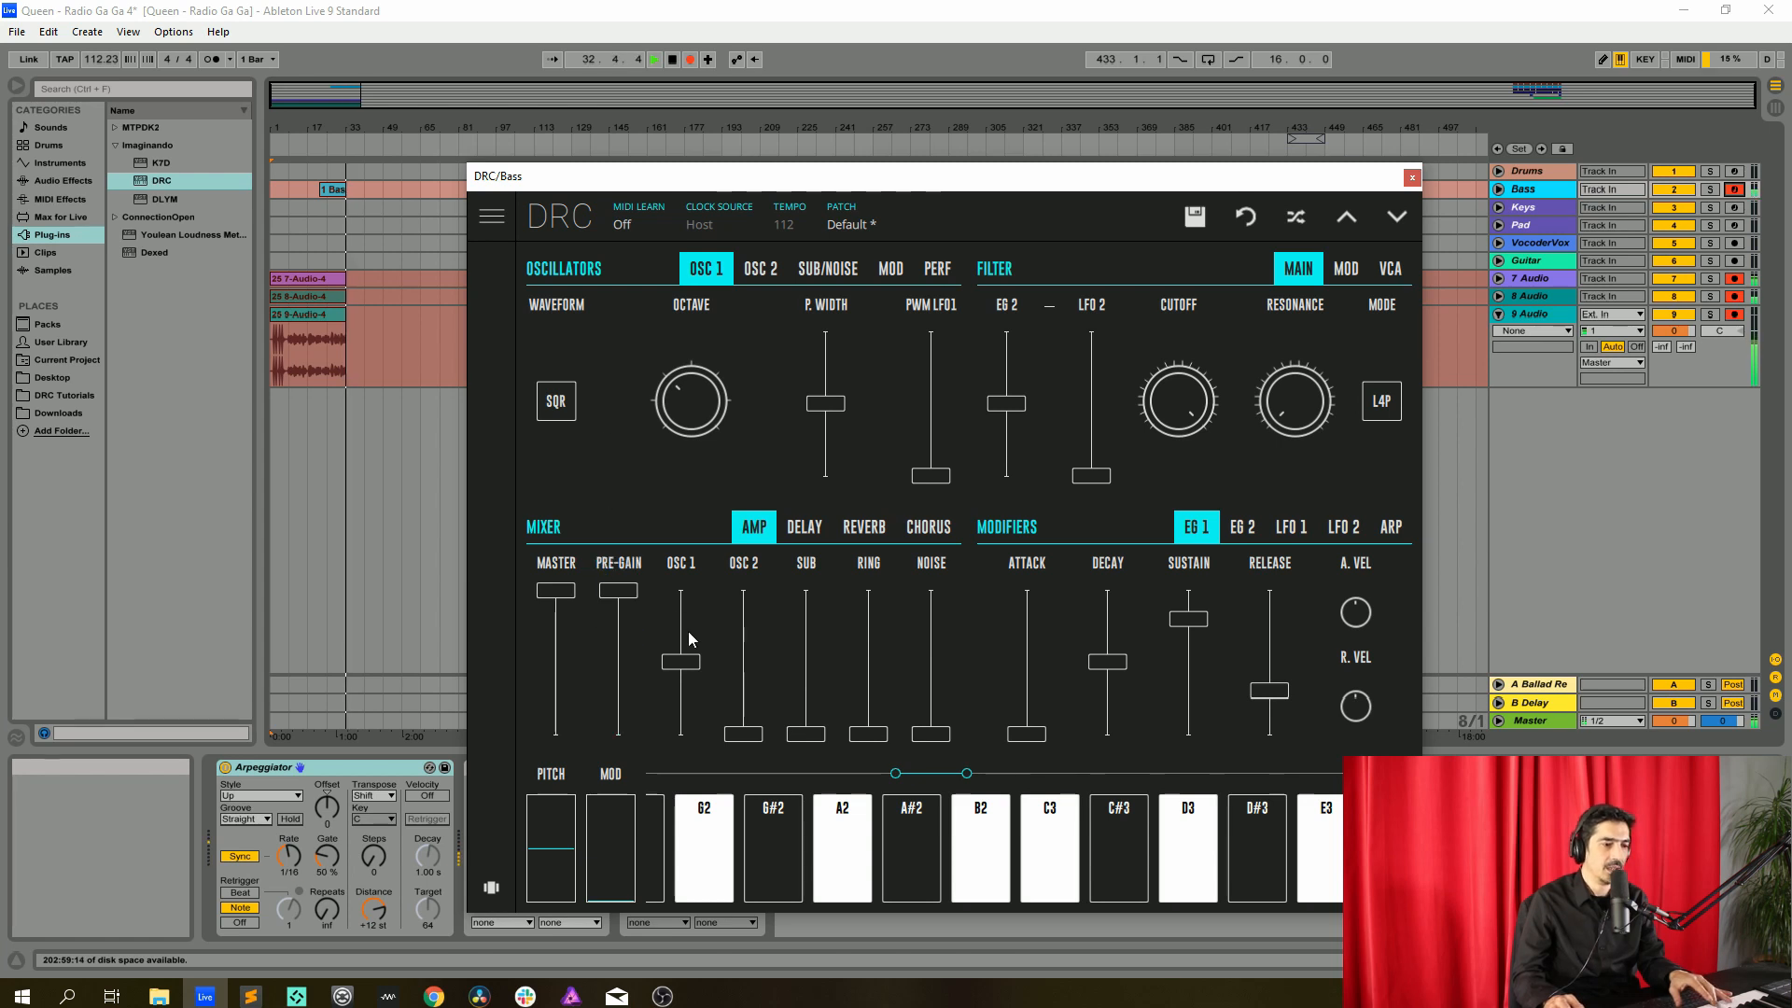
drag(687, 631, 691, 321)
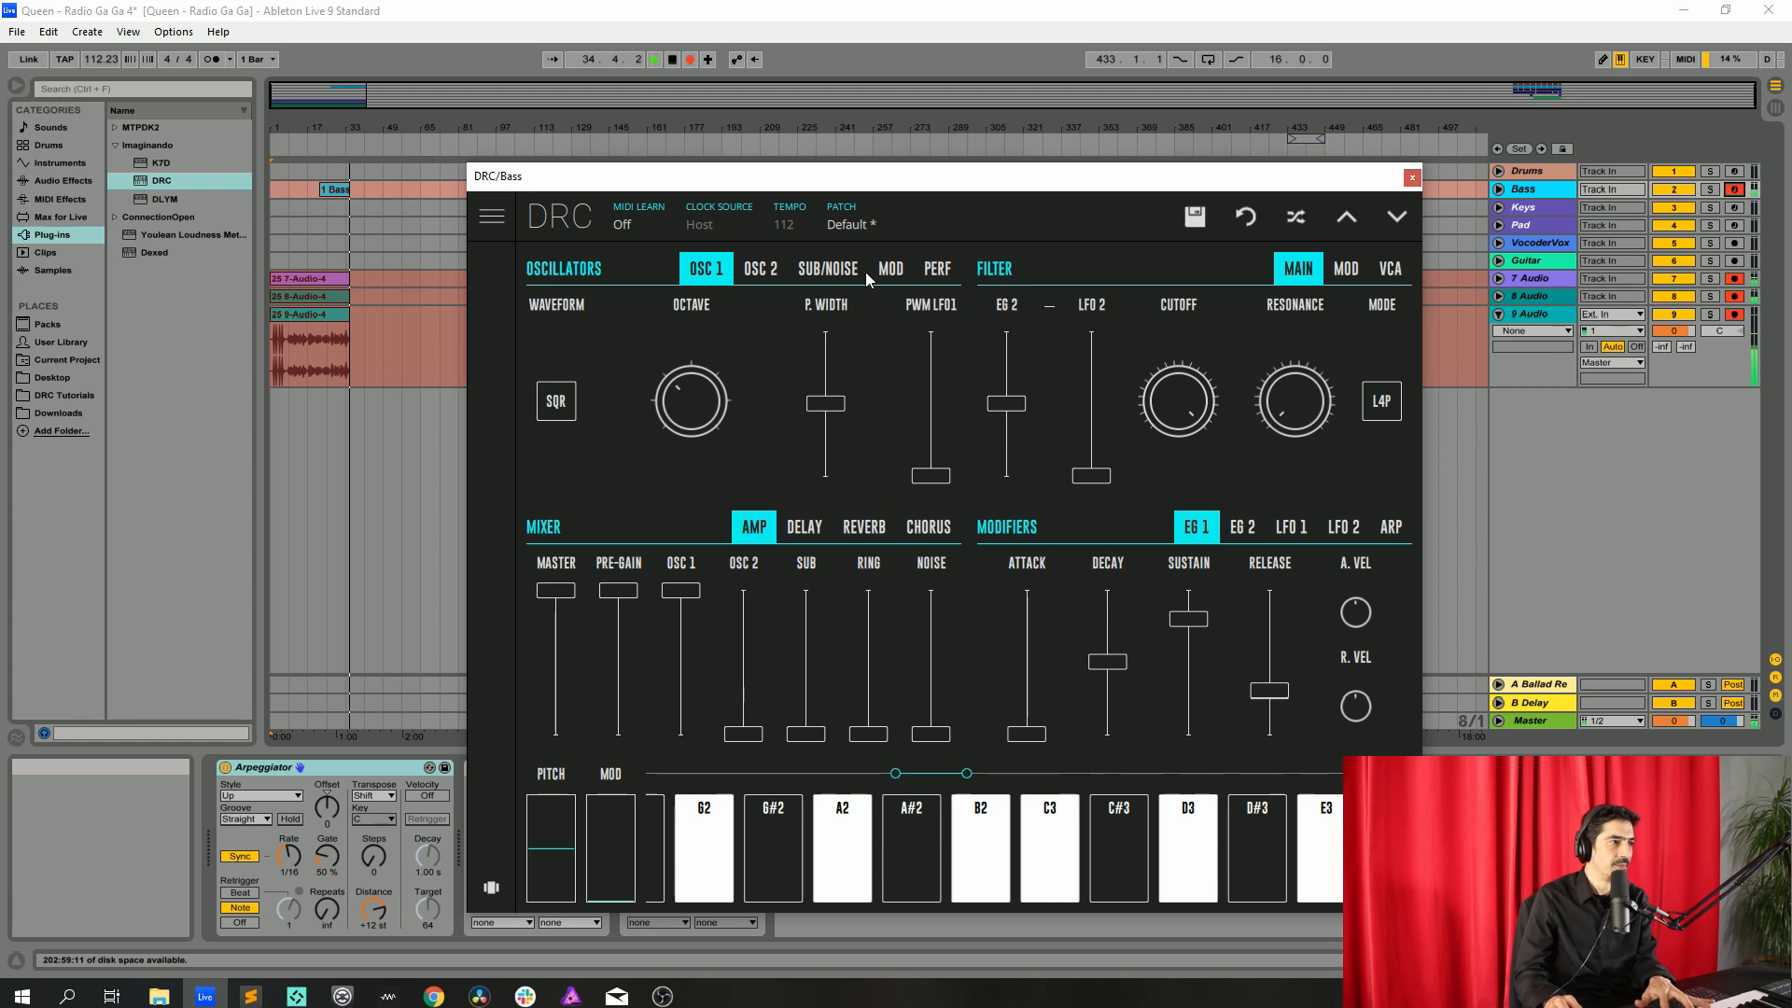
Turn up the sub oscillator's octave and switch its waveform to SINE
click(836, 273)
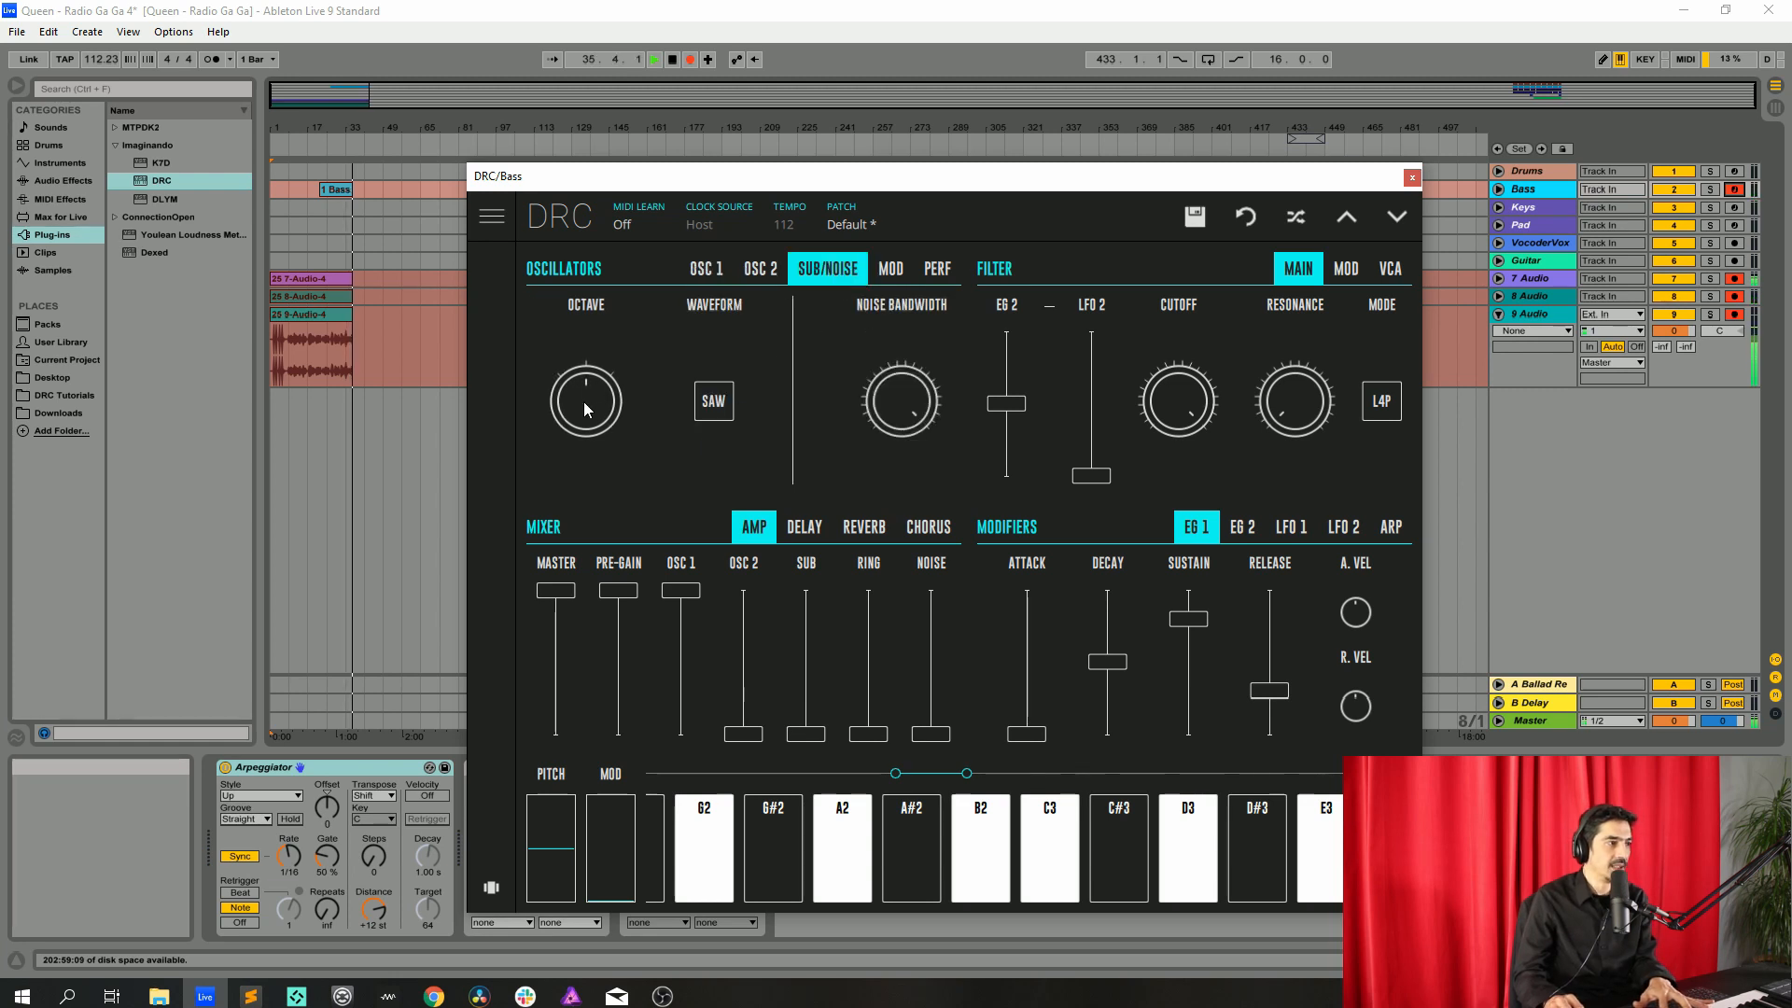
drag(585, 402, 567, 304)
click(714, 403)
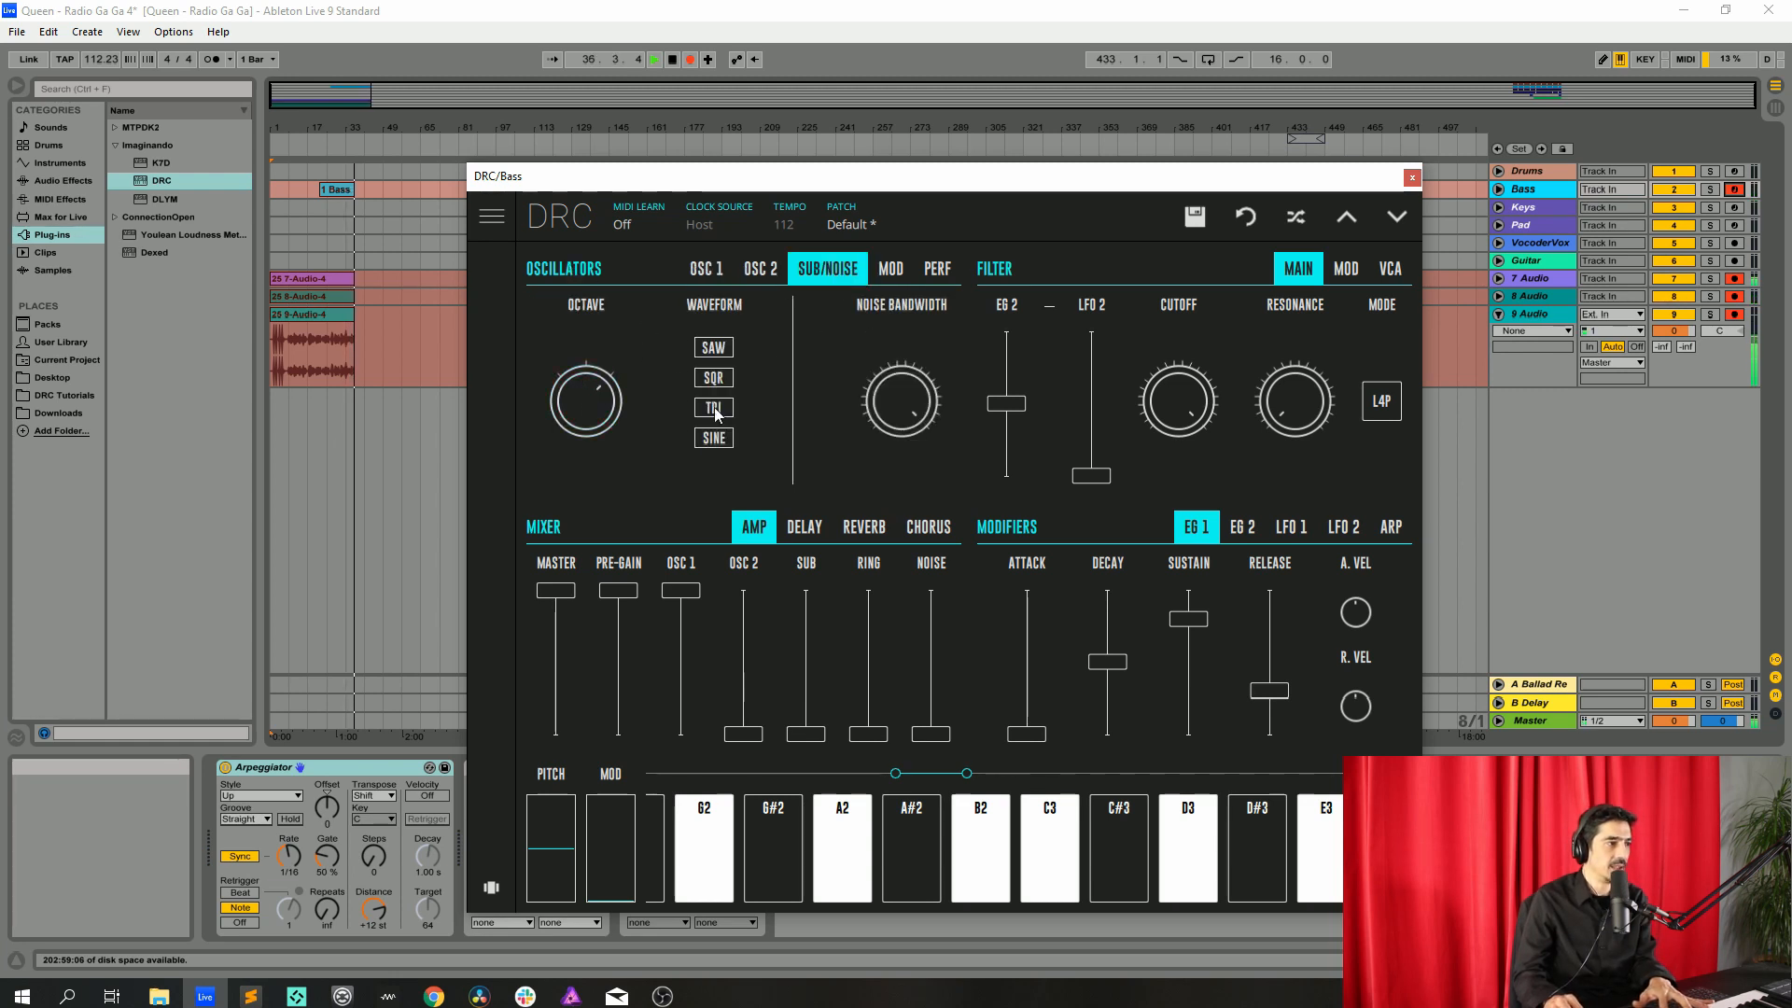
click(715, 438)
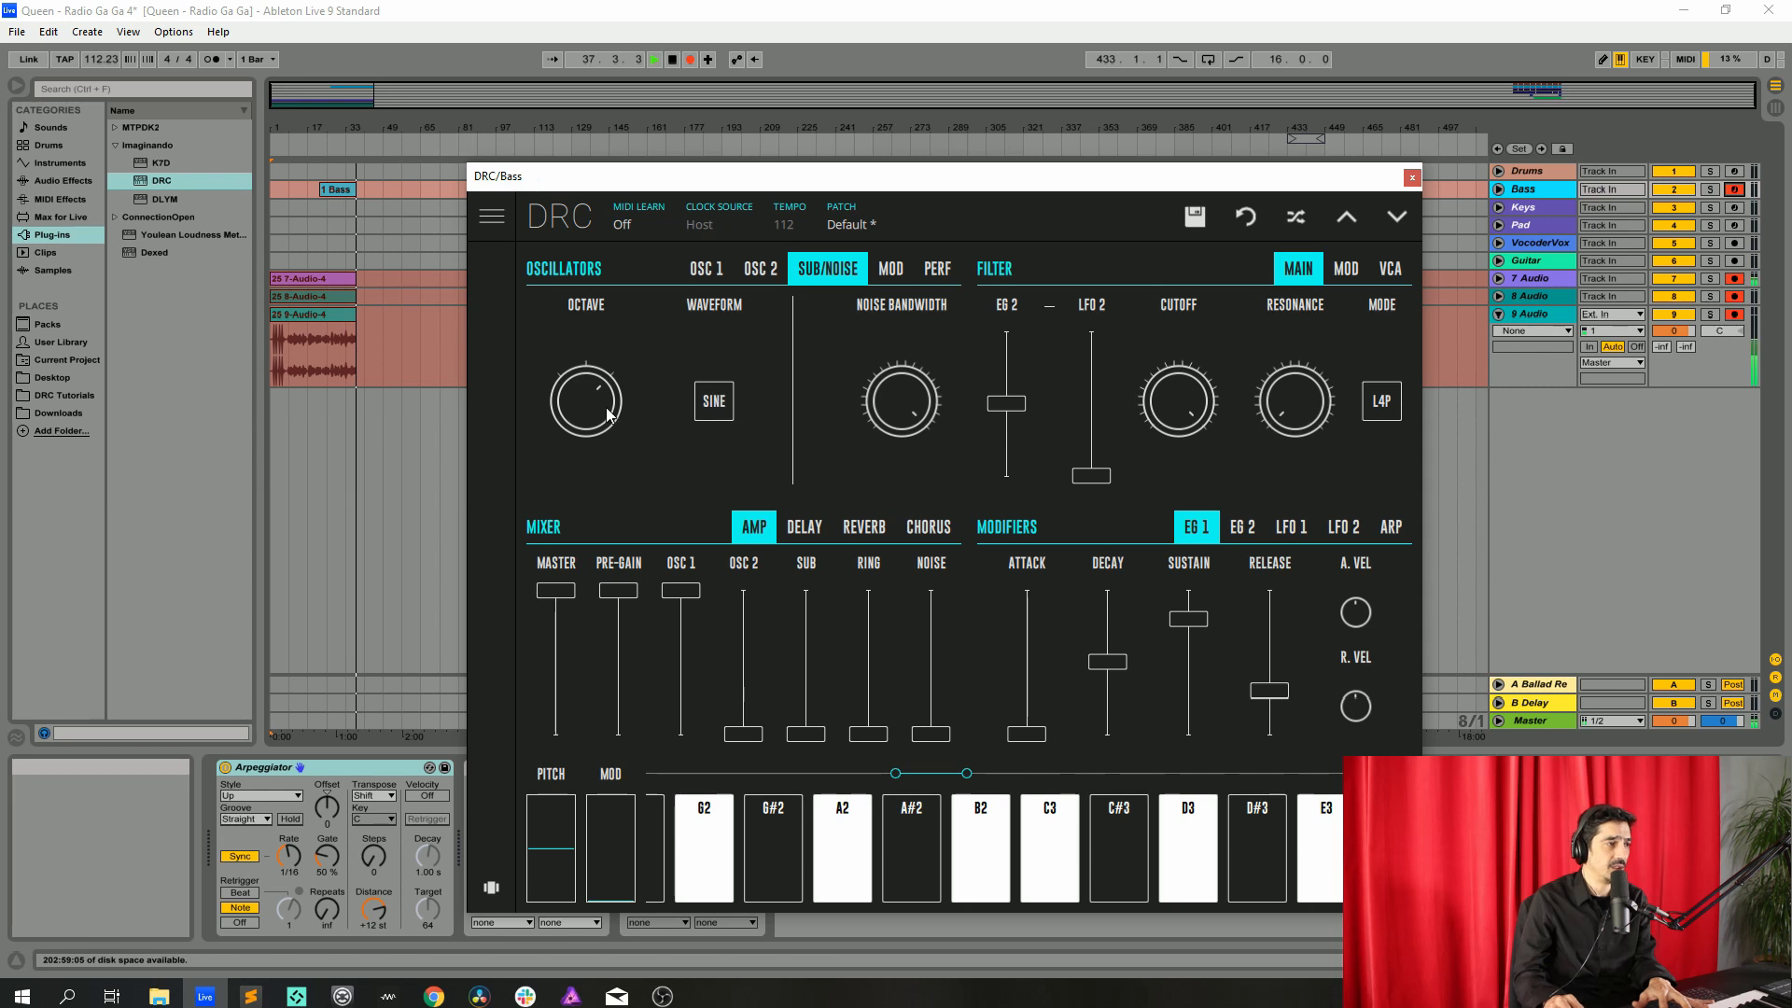
Raise the SUB mixer level to about halfway and lower OSC 1's pulse width
click(810, 688)
drag(810, 682, 829, 664)
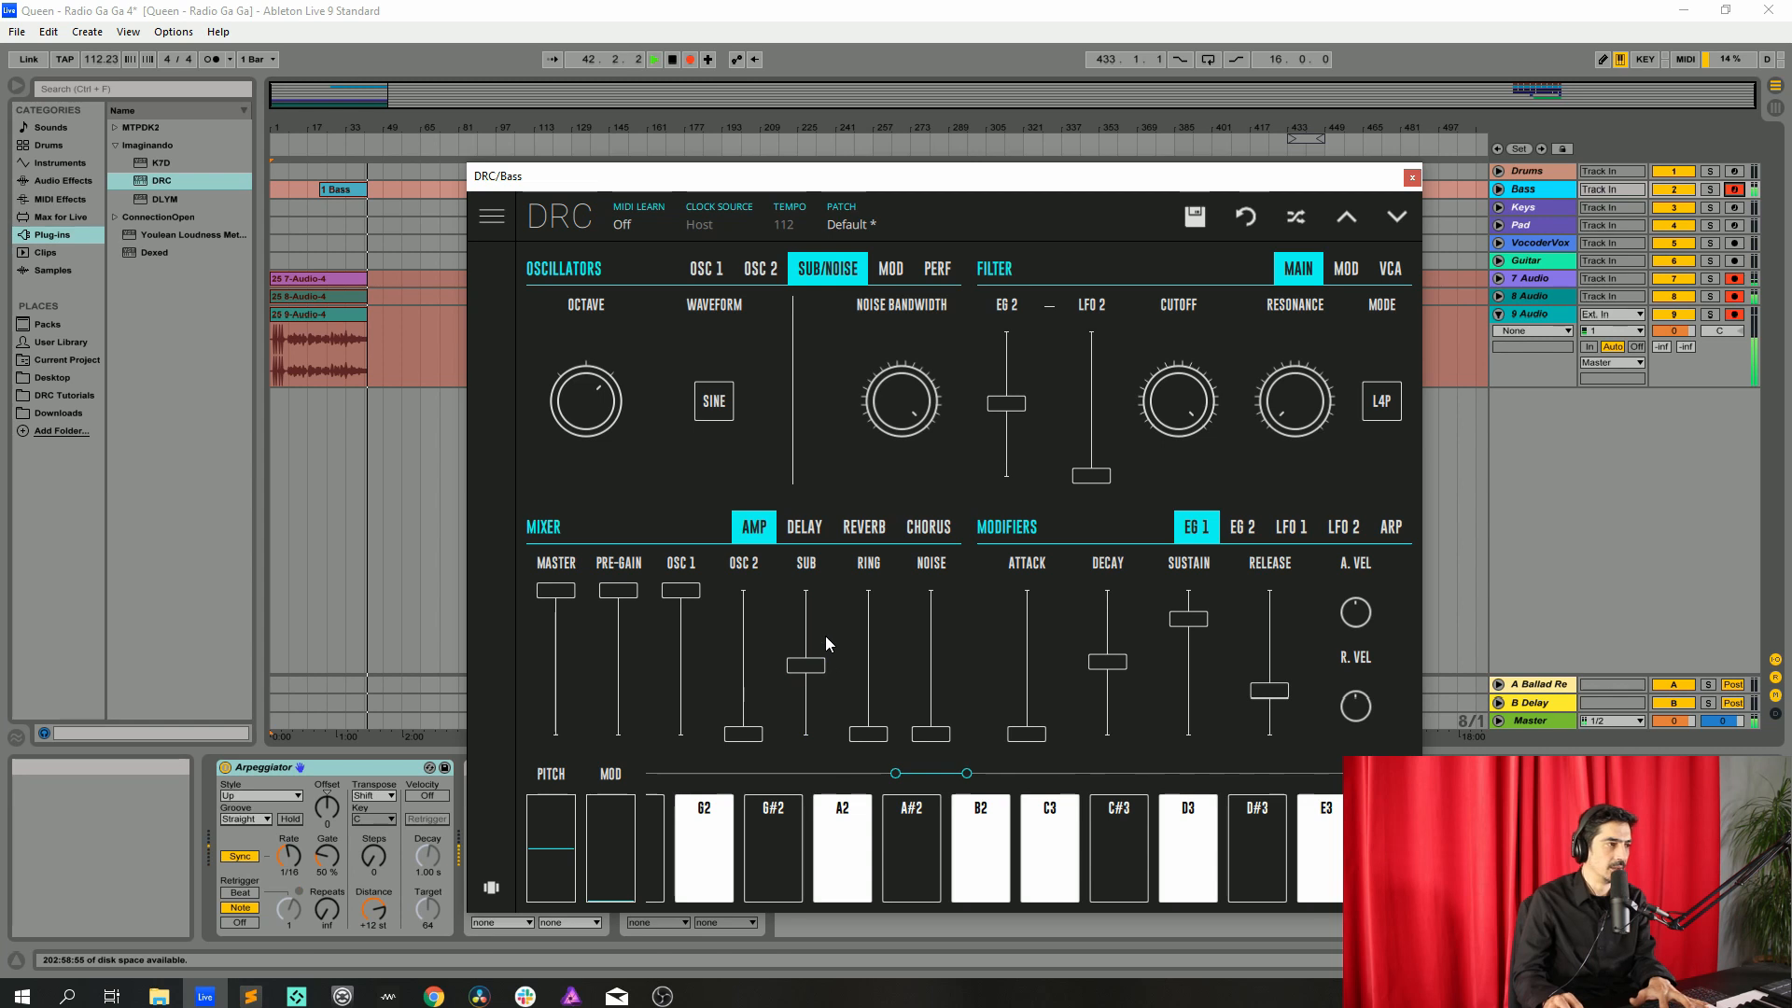
click(708, 268)
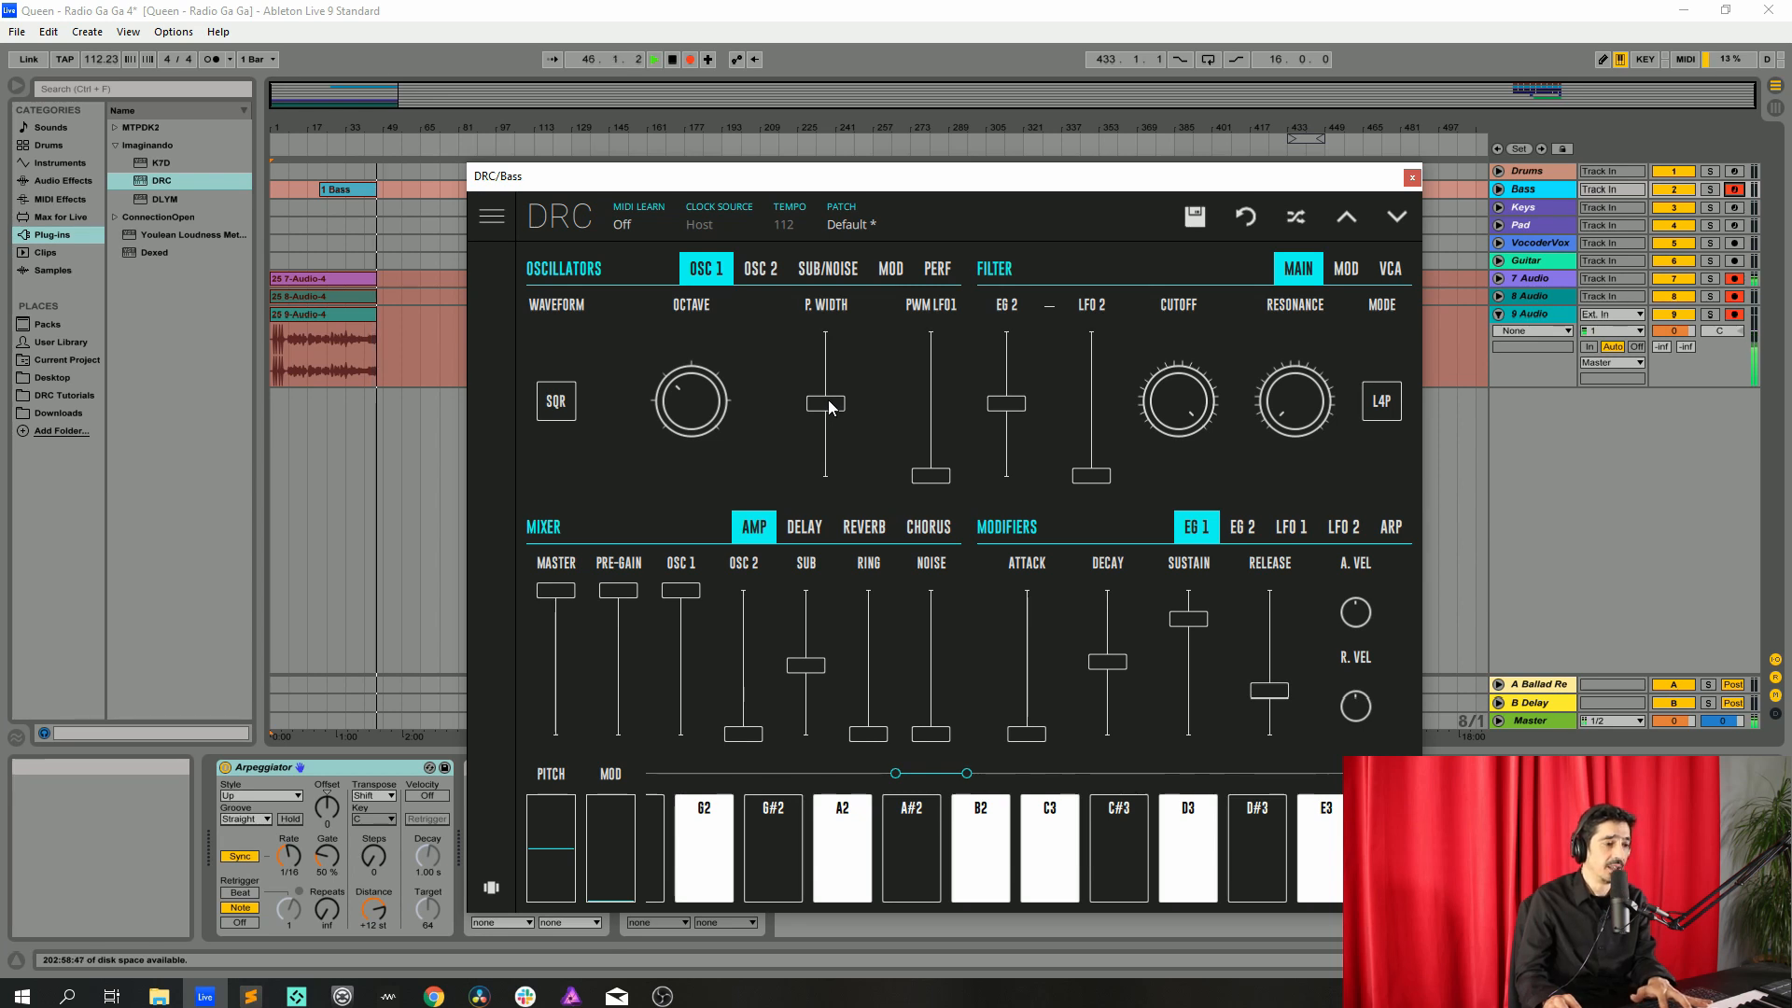
drag(831, 407, 841, 439)
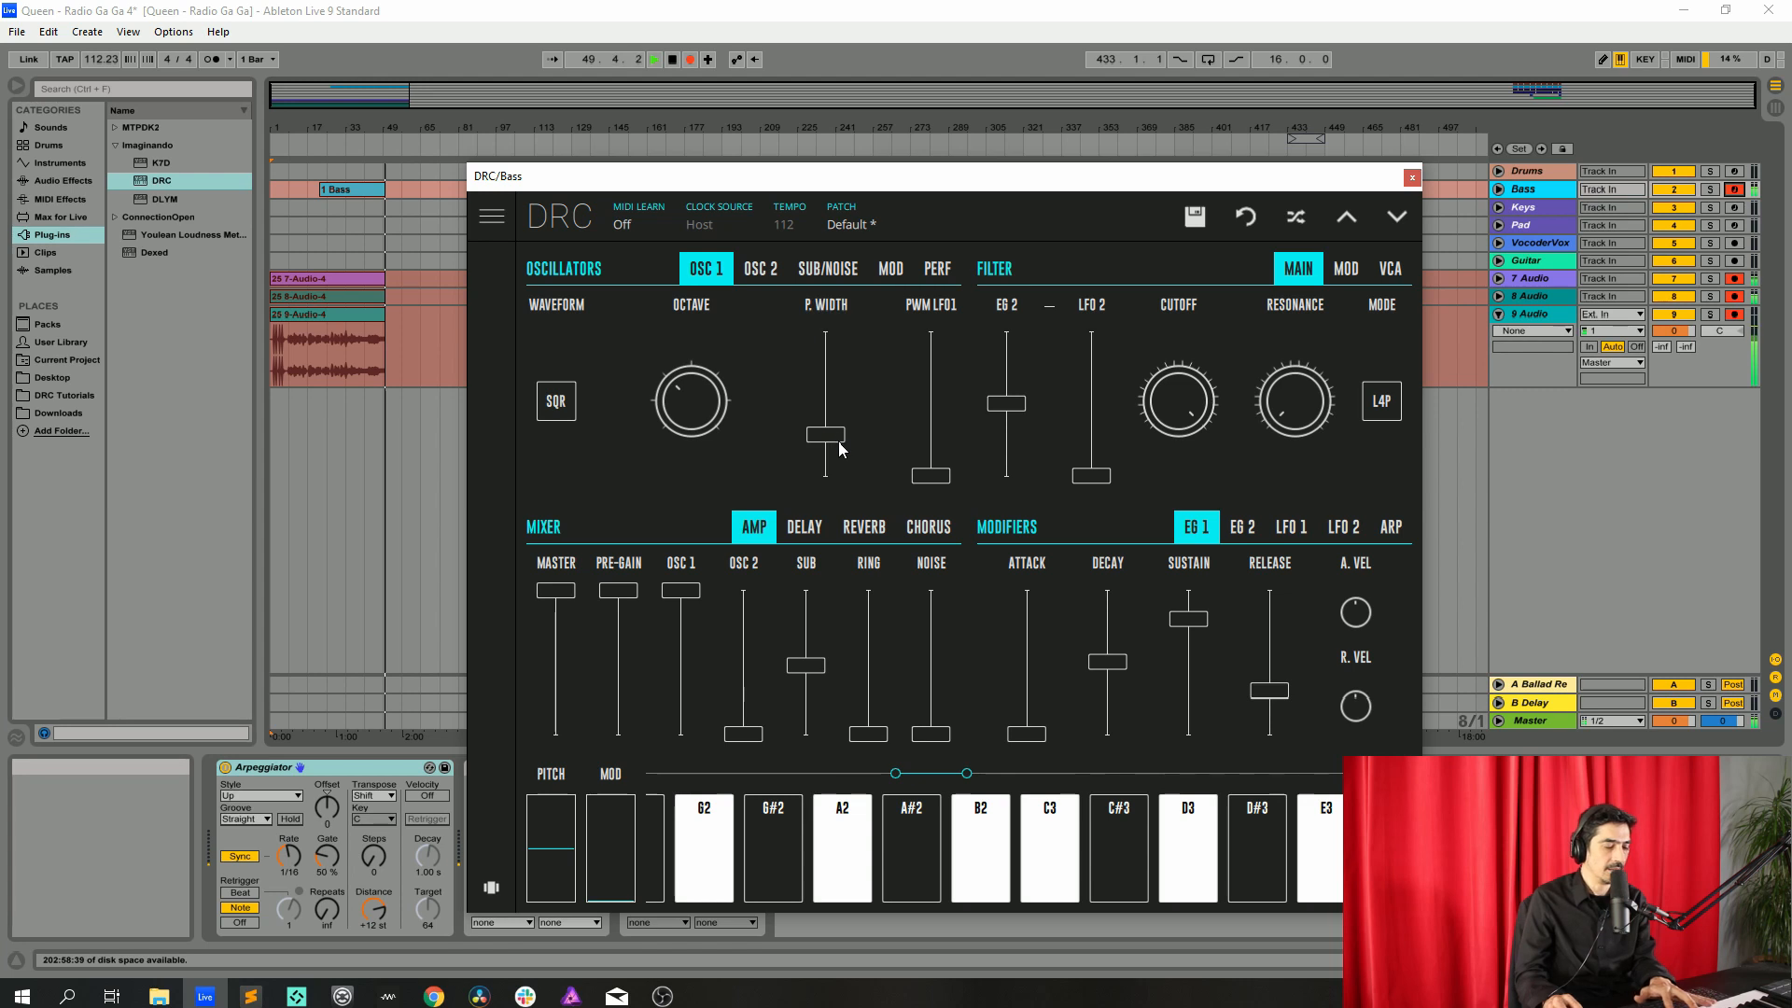
Increase the portamento time slightly in the performance settings
click(938, 269)
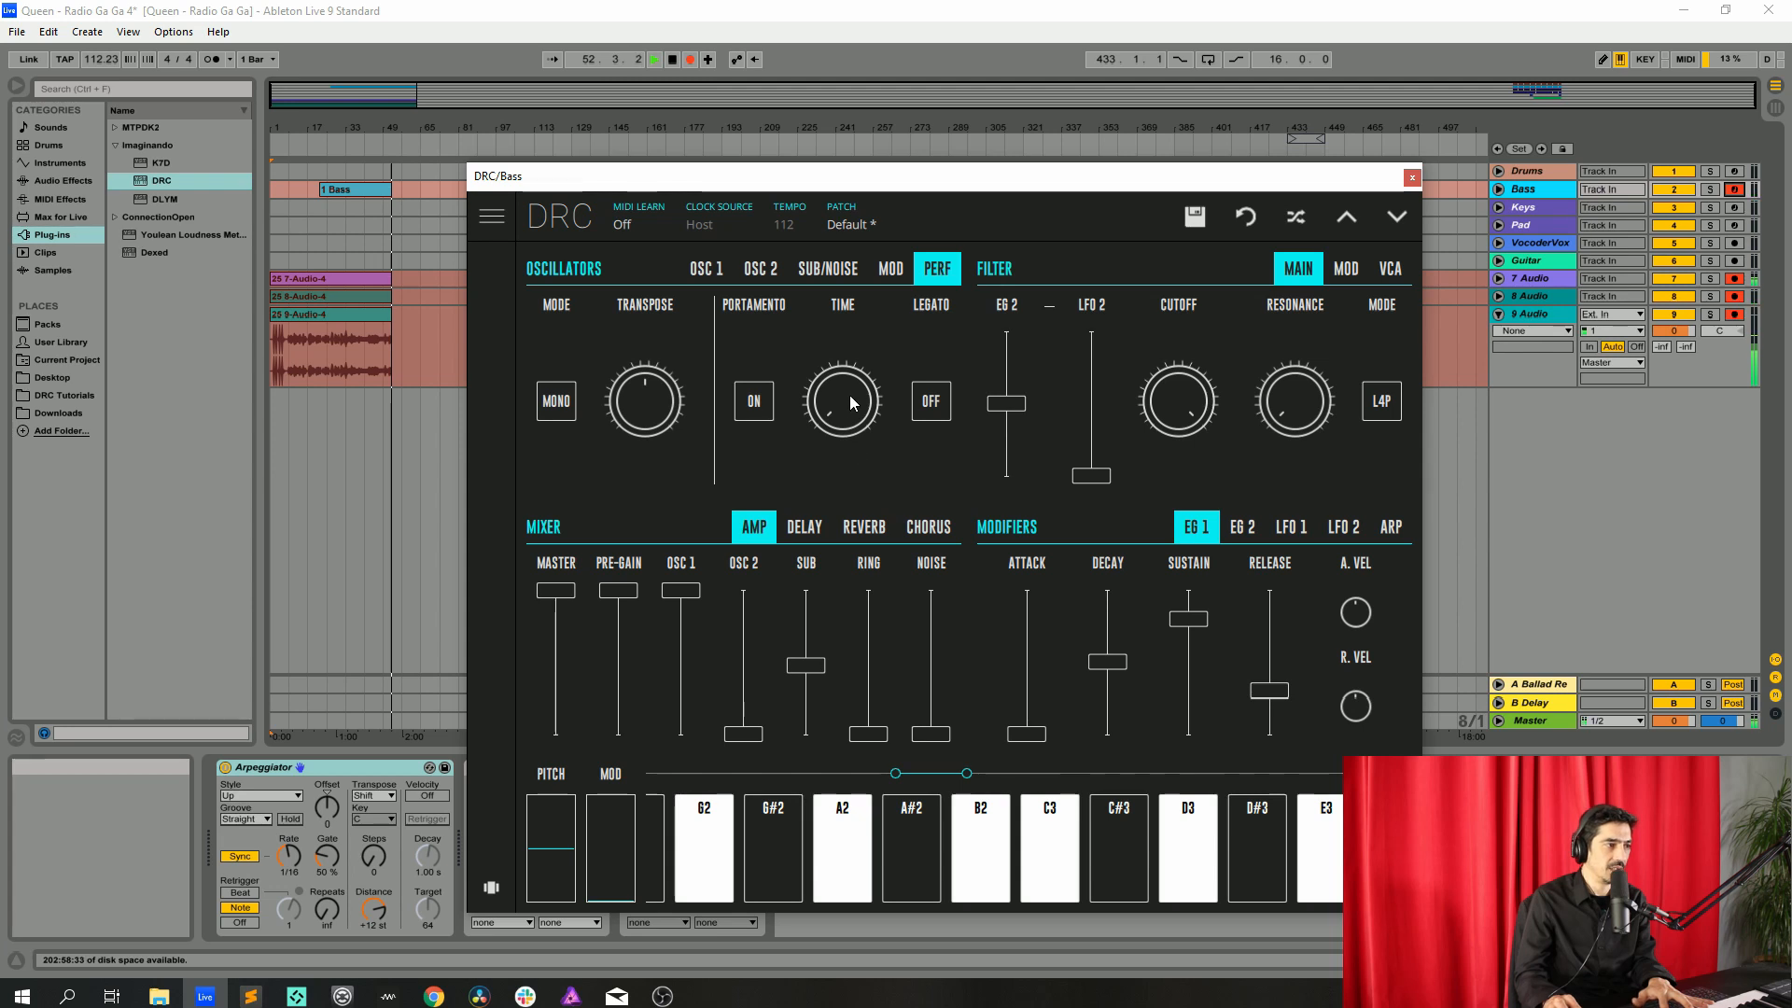
drag(850, 396, 879, 394)
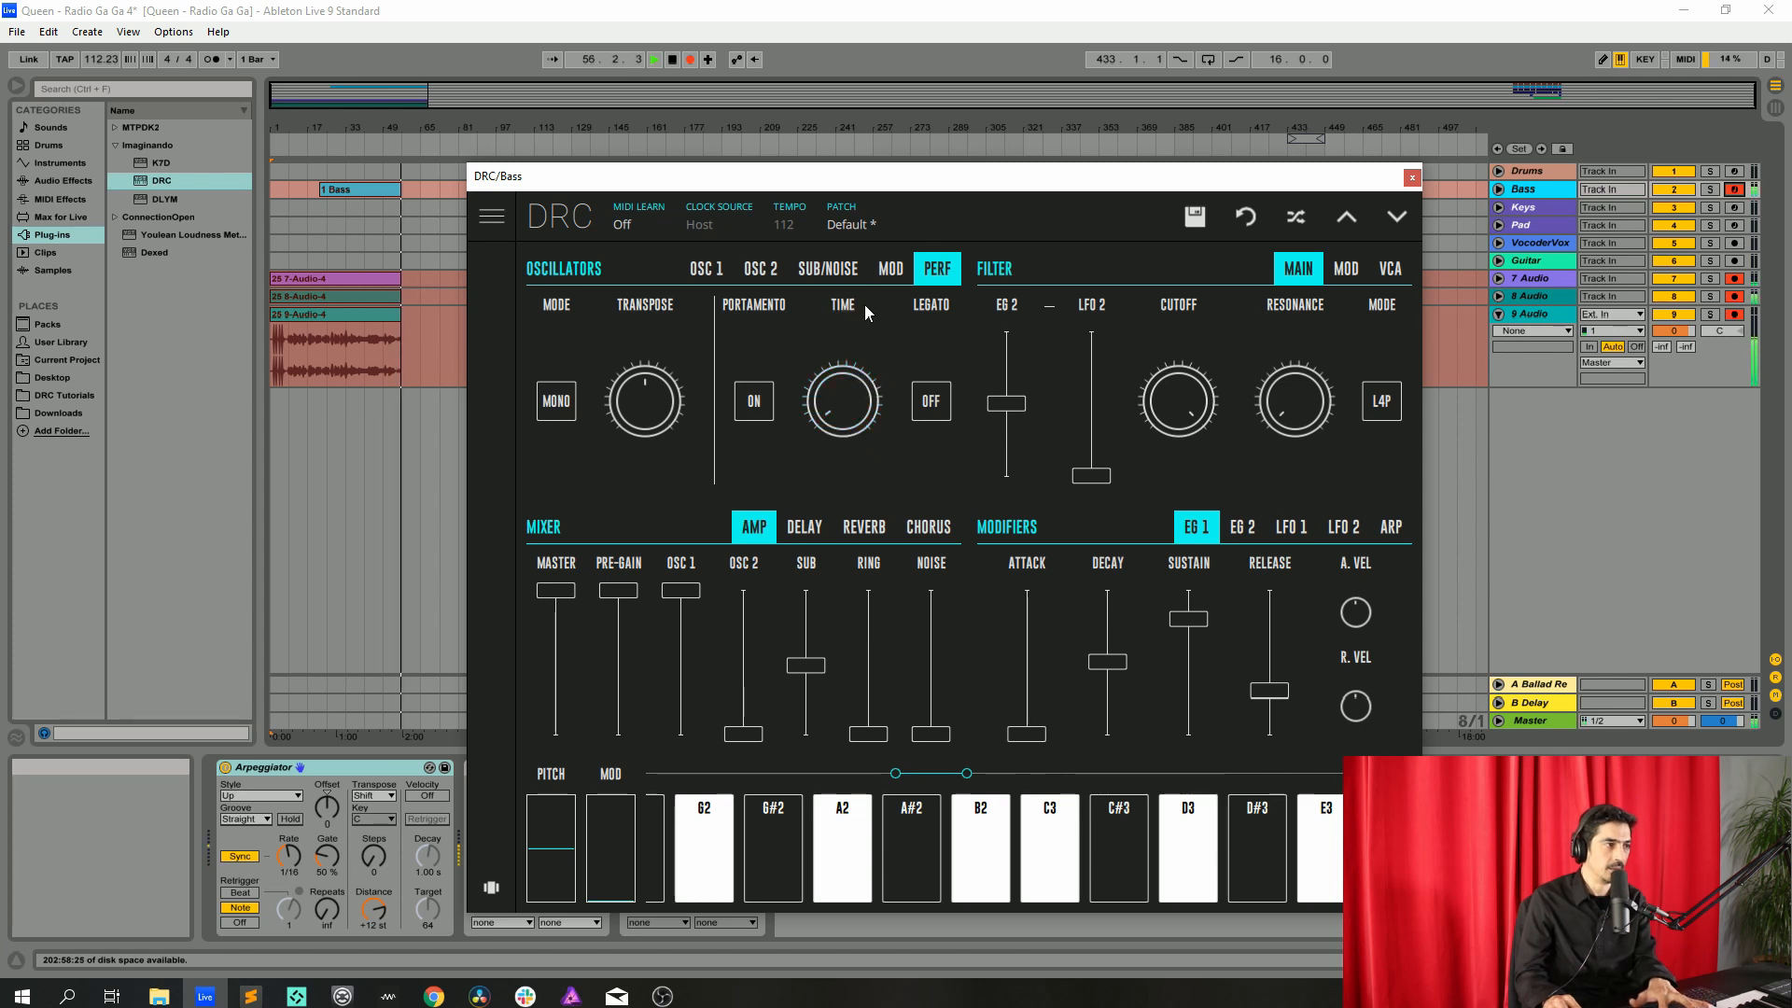
Lower the filter cutoff and raise the EG 2 filter envelope amount
click(720, 270)
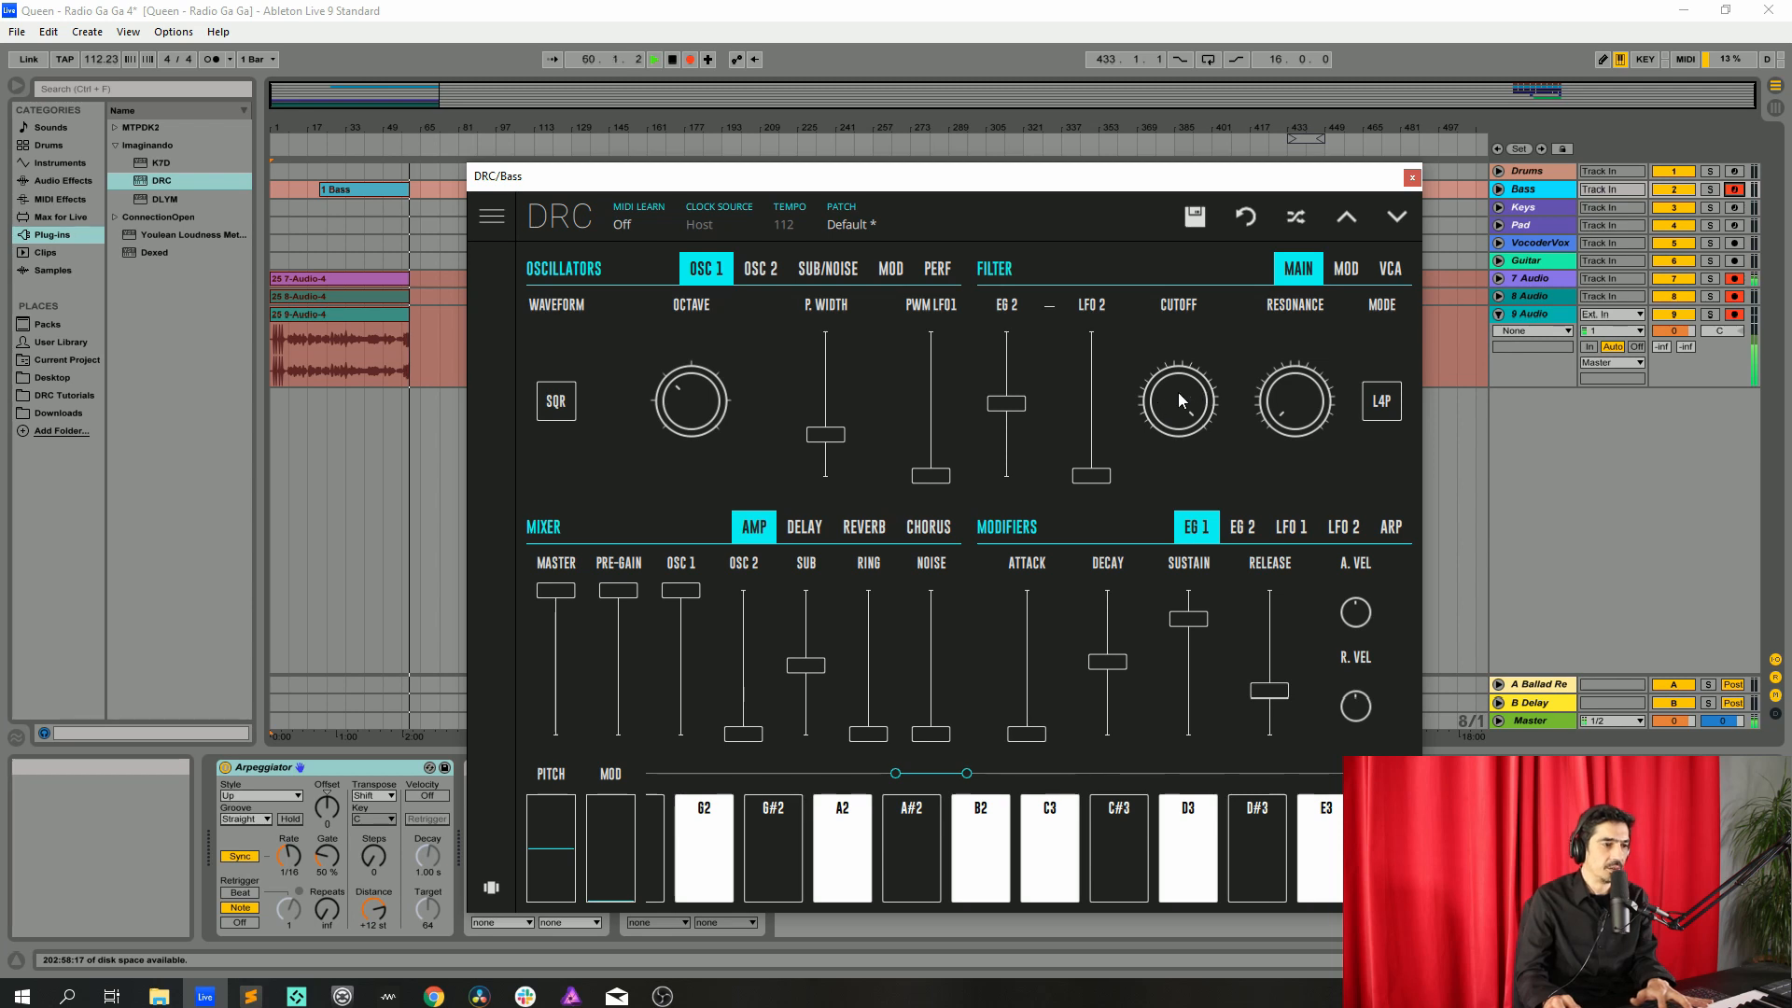
drag(1178, 392, 1185, 438)
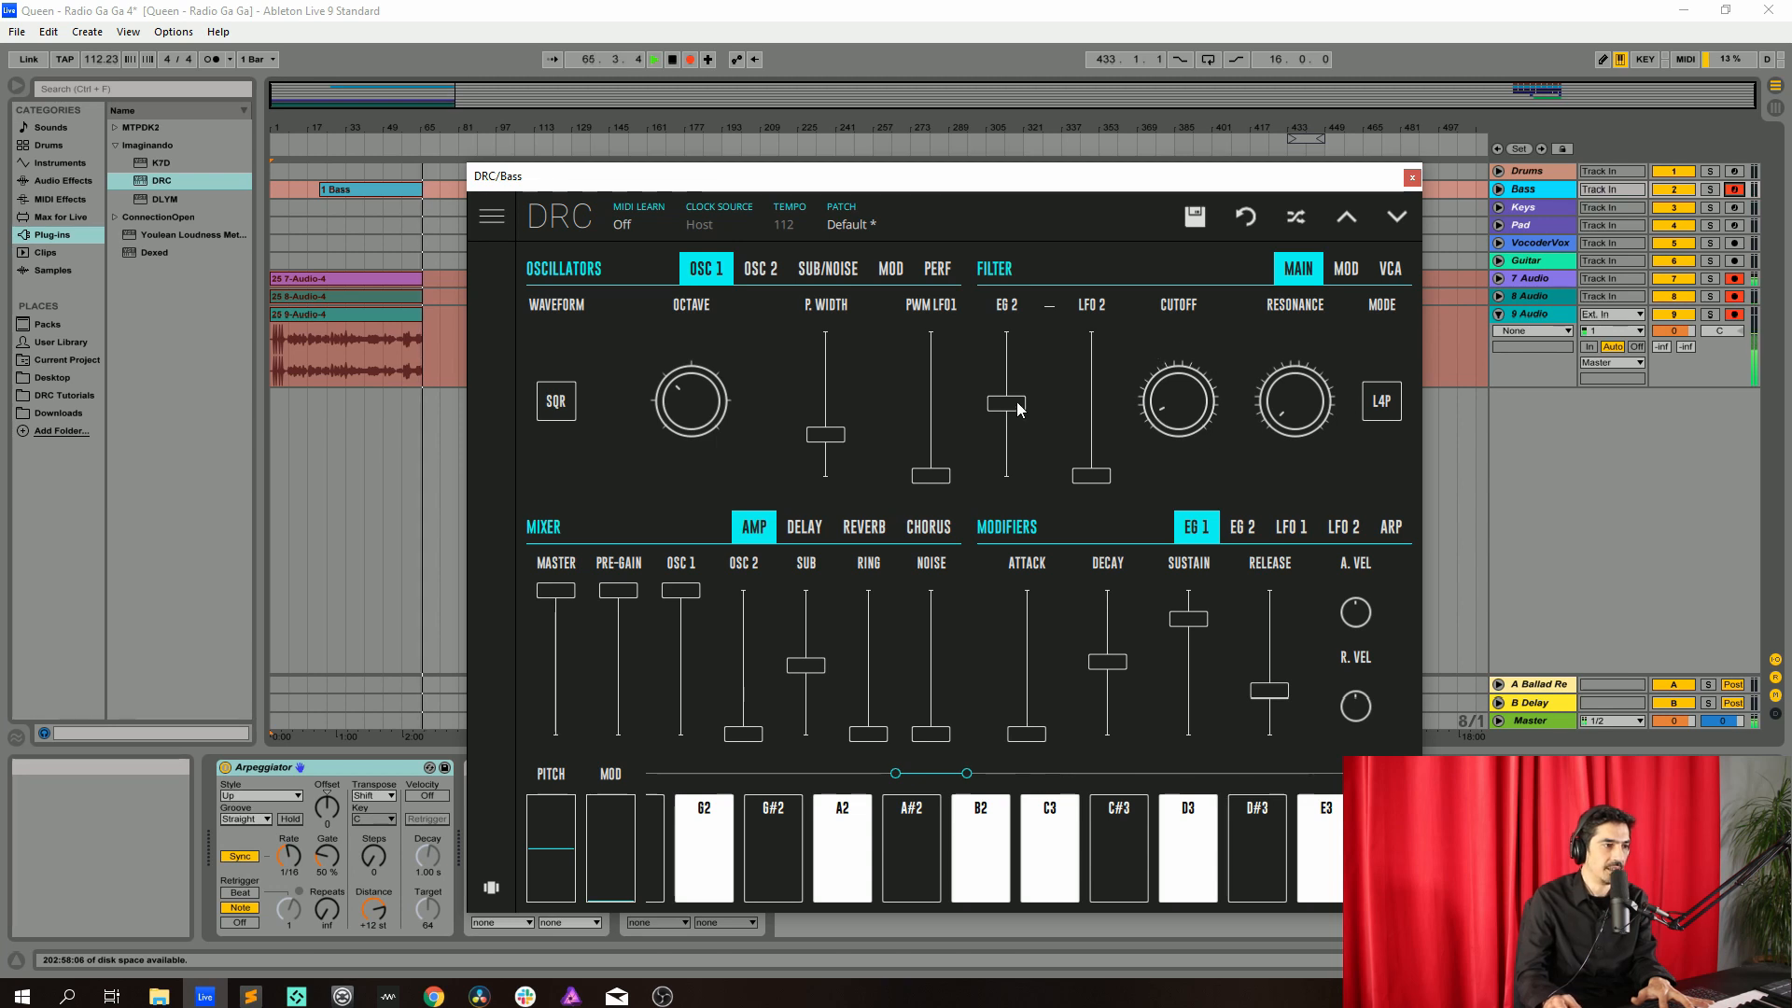
drag(1015, 414, 1107, 351)
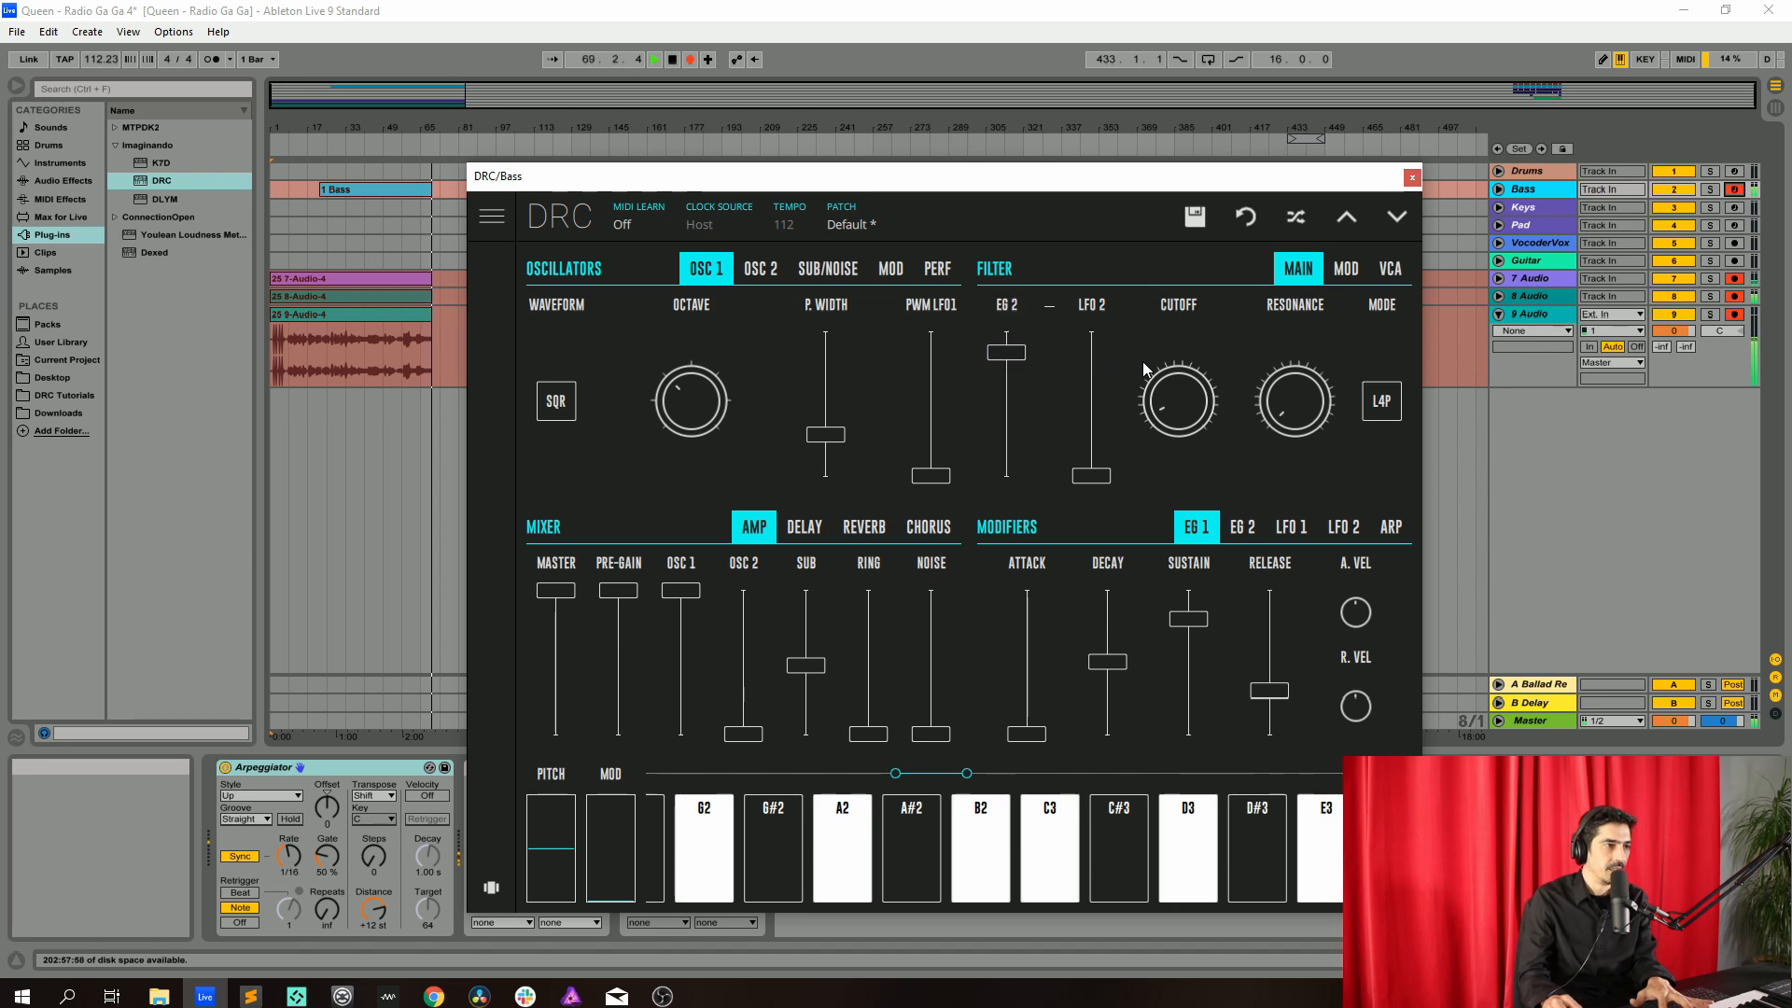
Set the filter resonance to 0.132
click(1300, 408)
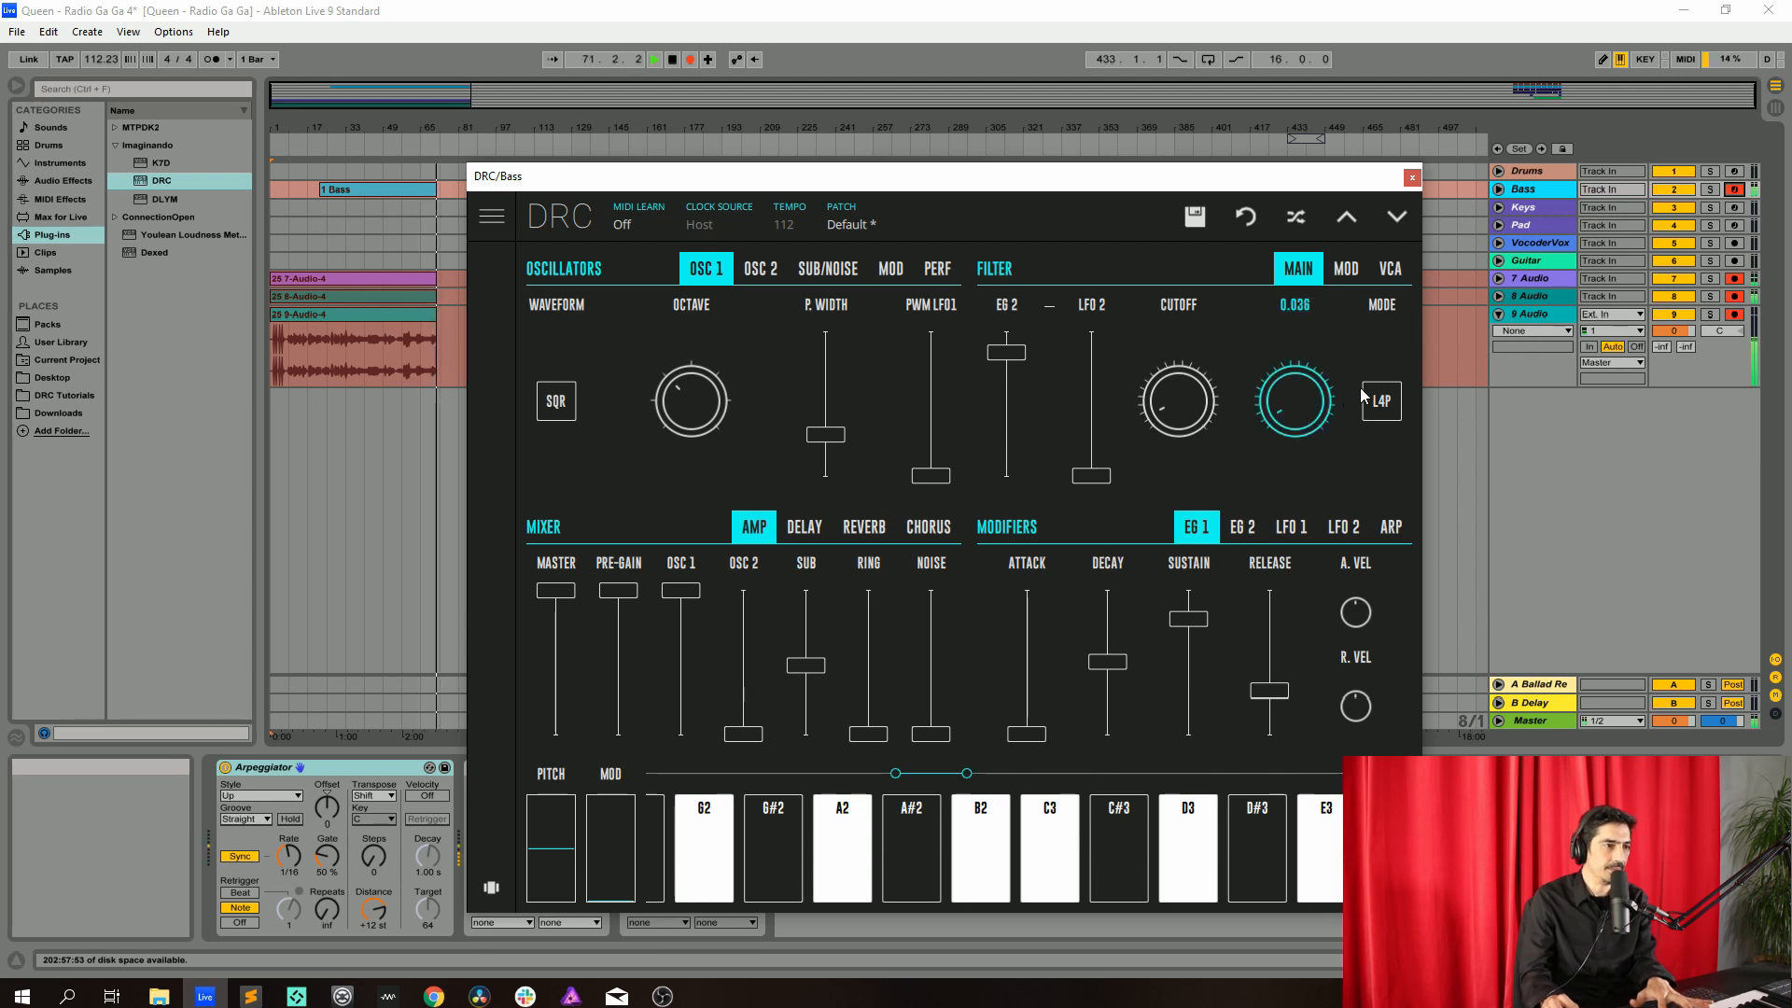
drag(1404, 373, 1488, 344)
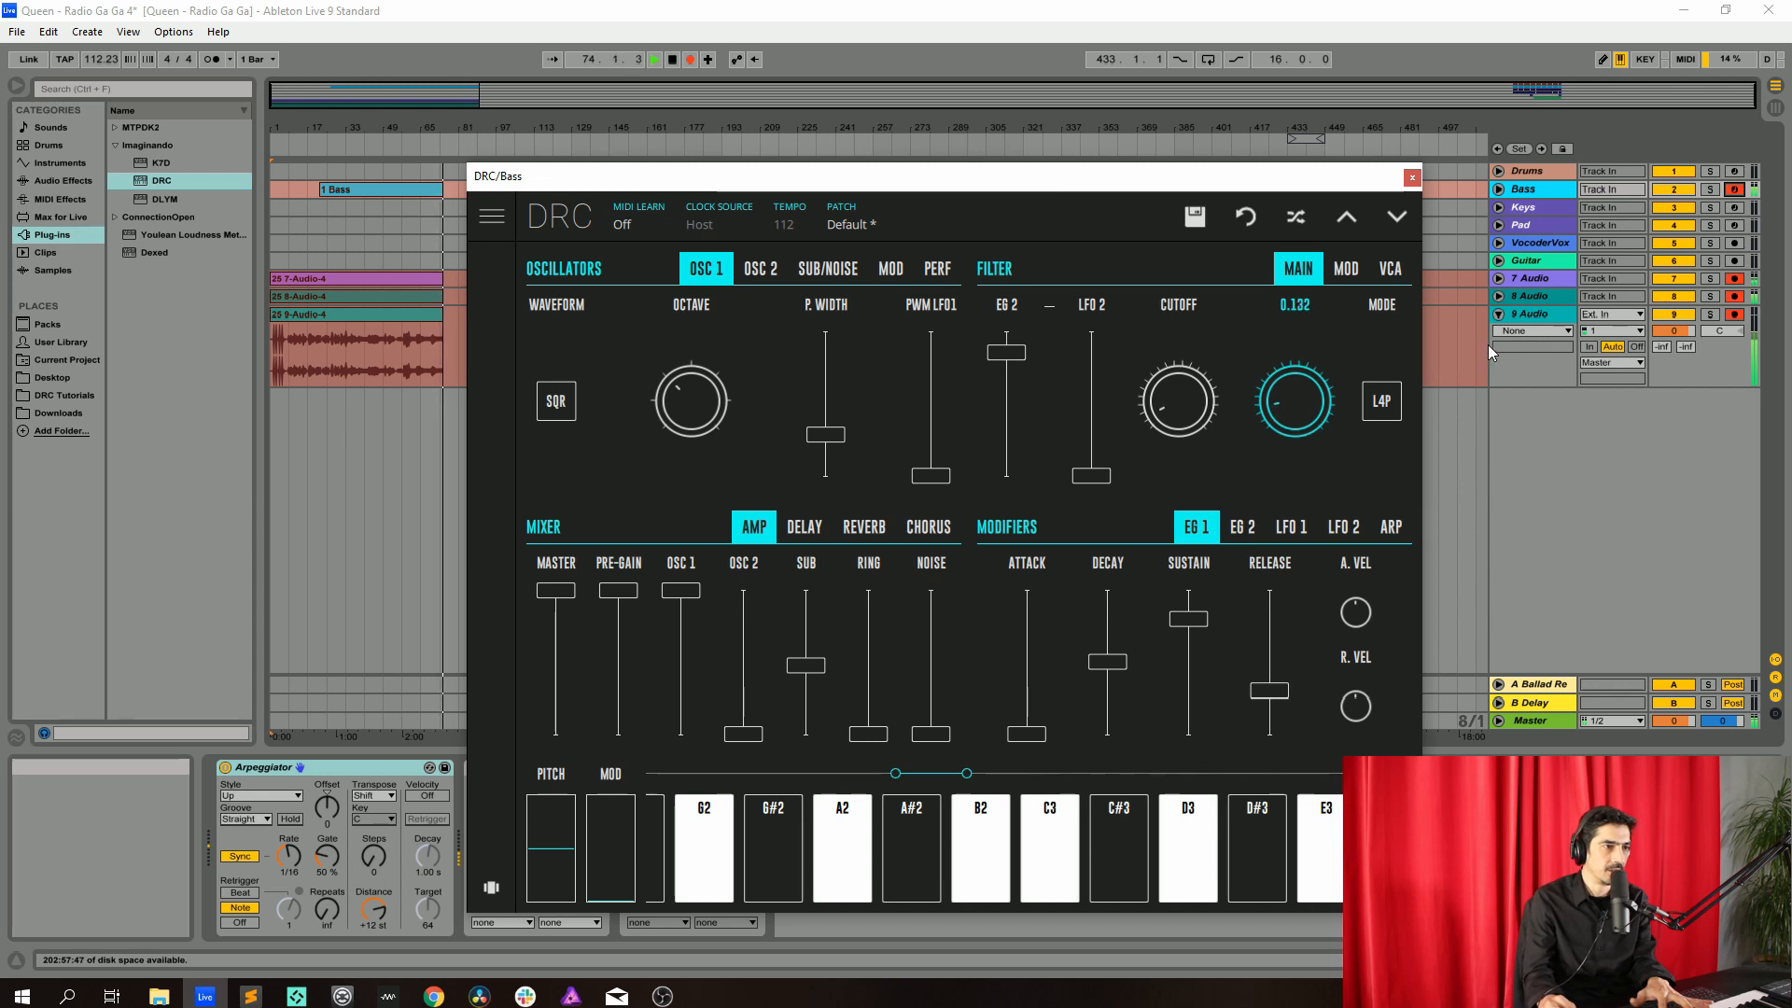
Raise the filter's KBD keyboard-tracking modulation amount
click(1349, 270)
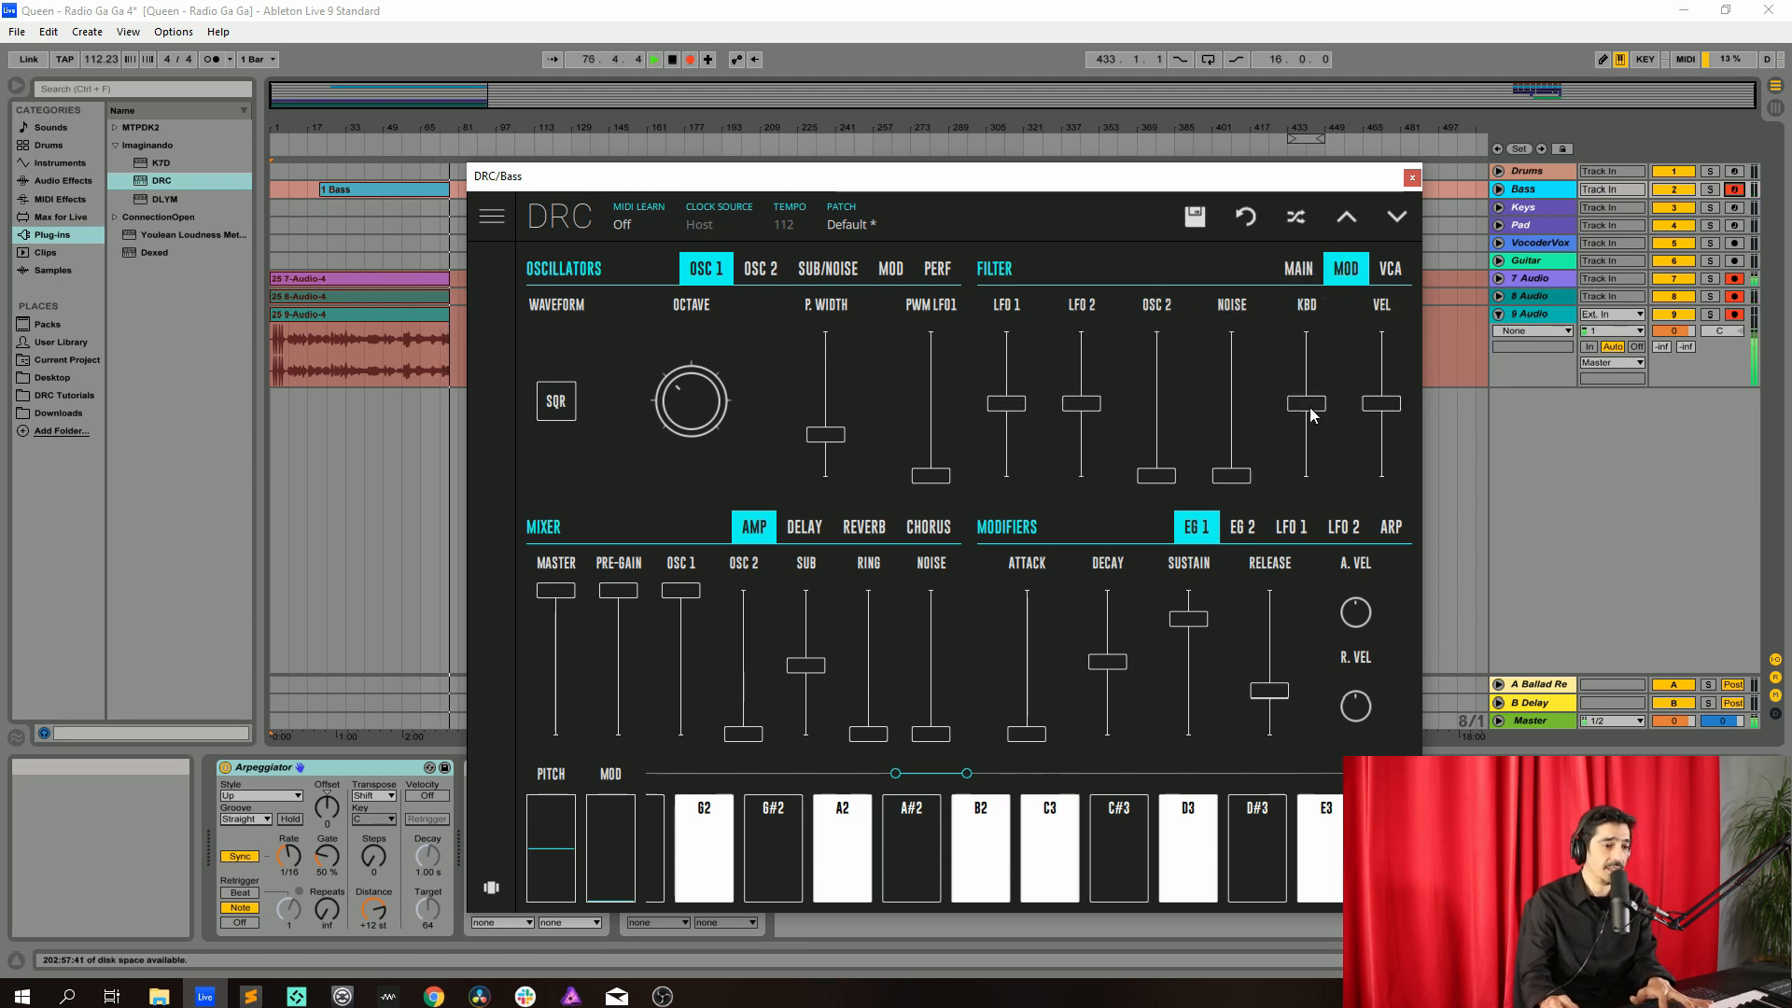
drag(1312, 415, 1352, 360)
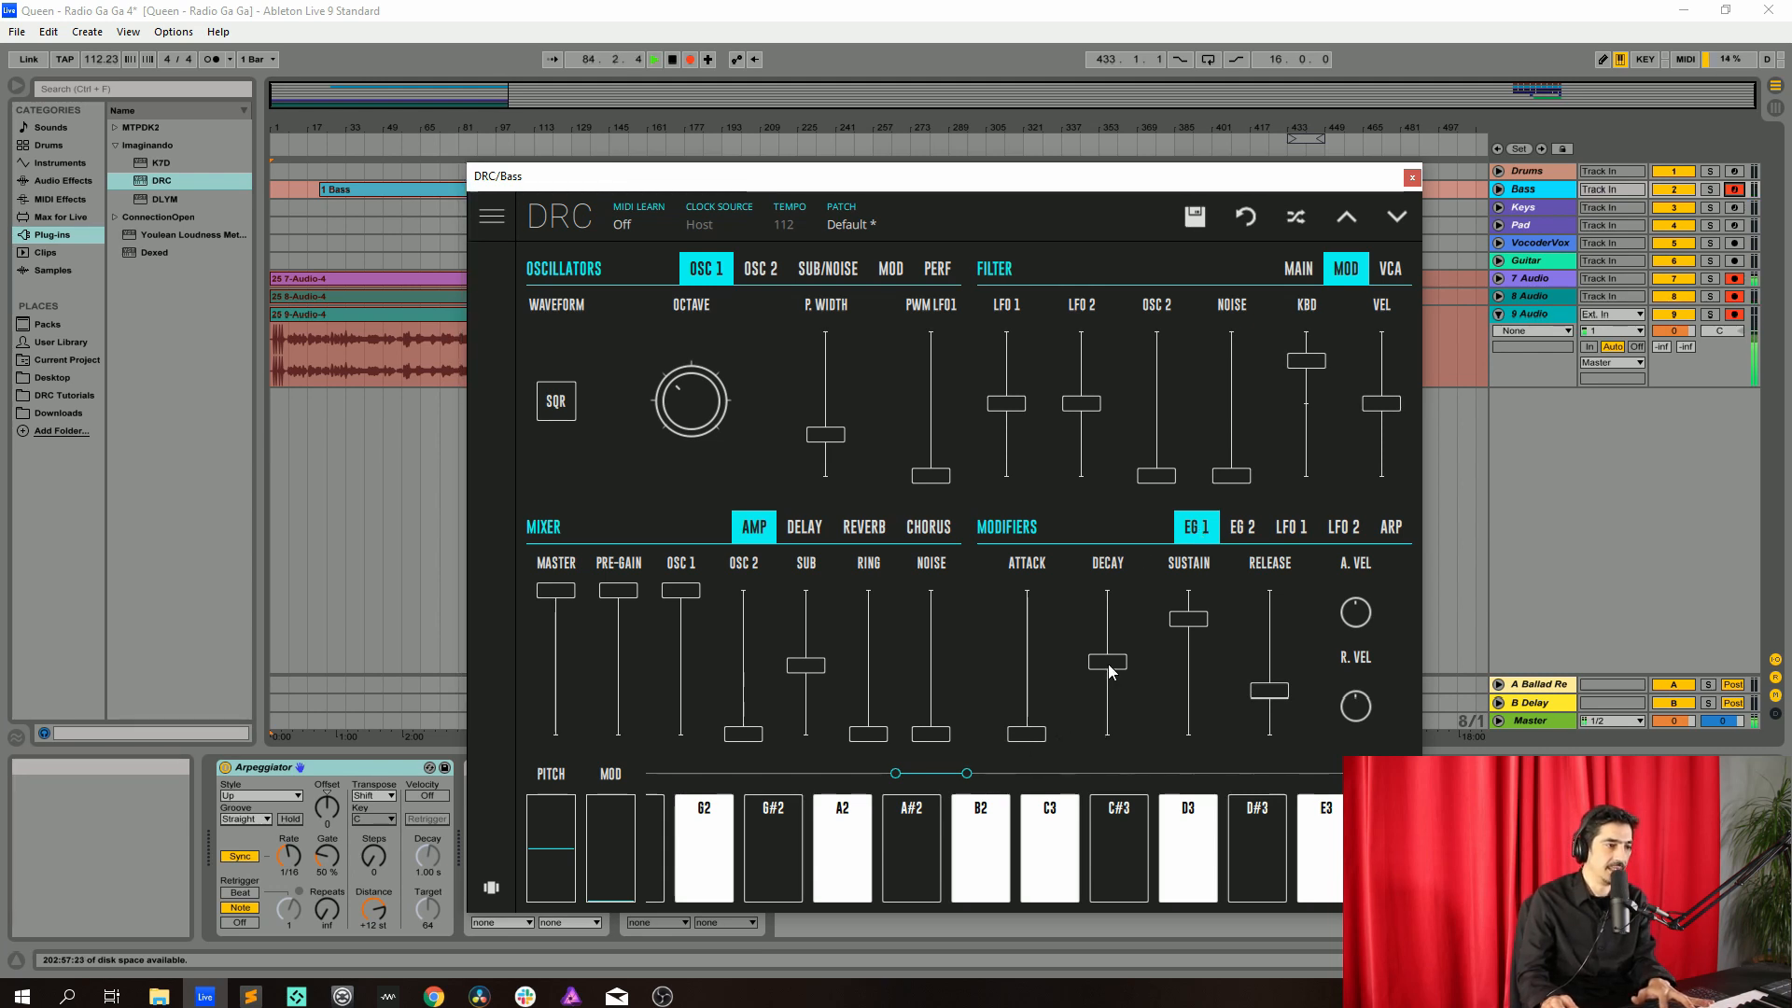
Shape the EG 1 amp envelope: lower decay, drop sustain to minimum, and shorten release slightly
drag(1110, 670, 1123, 690)
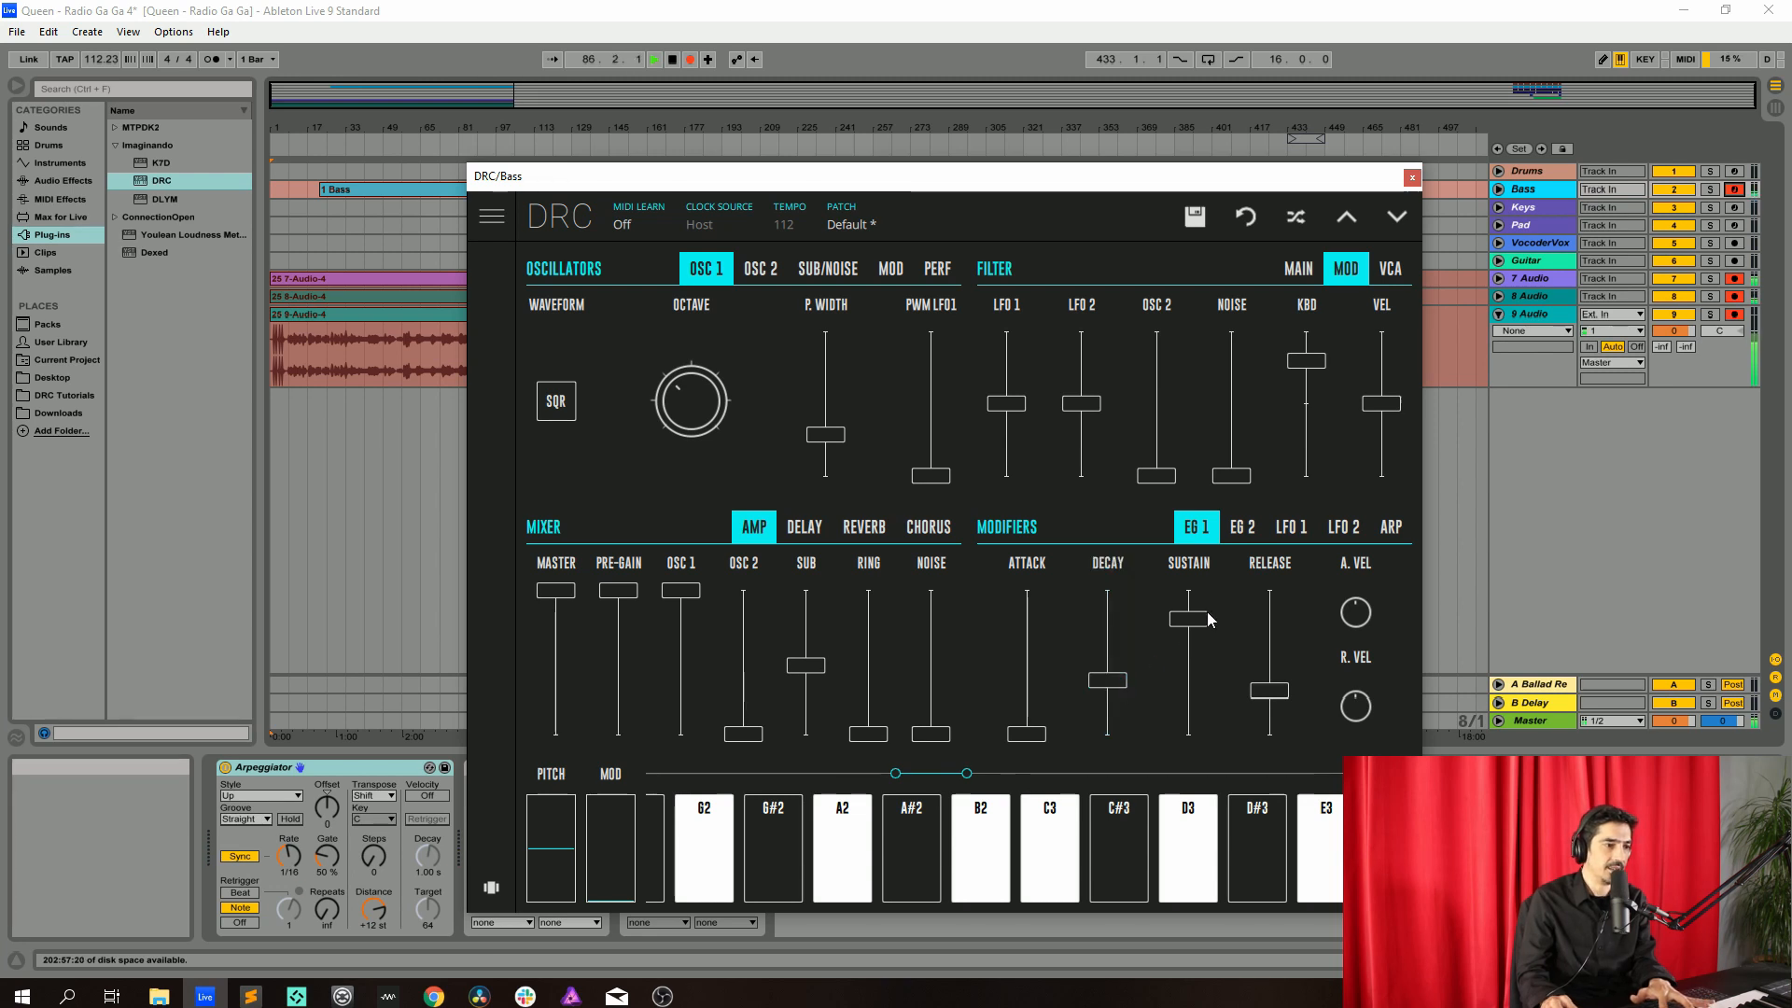
drag(1204, 616, 1172, 902)
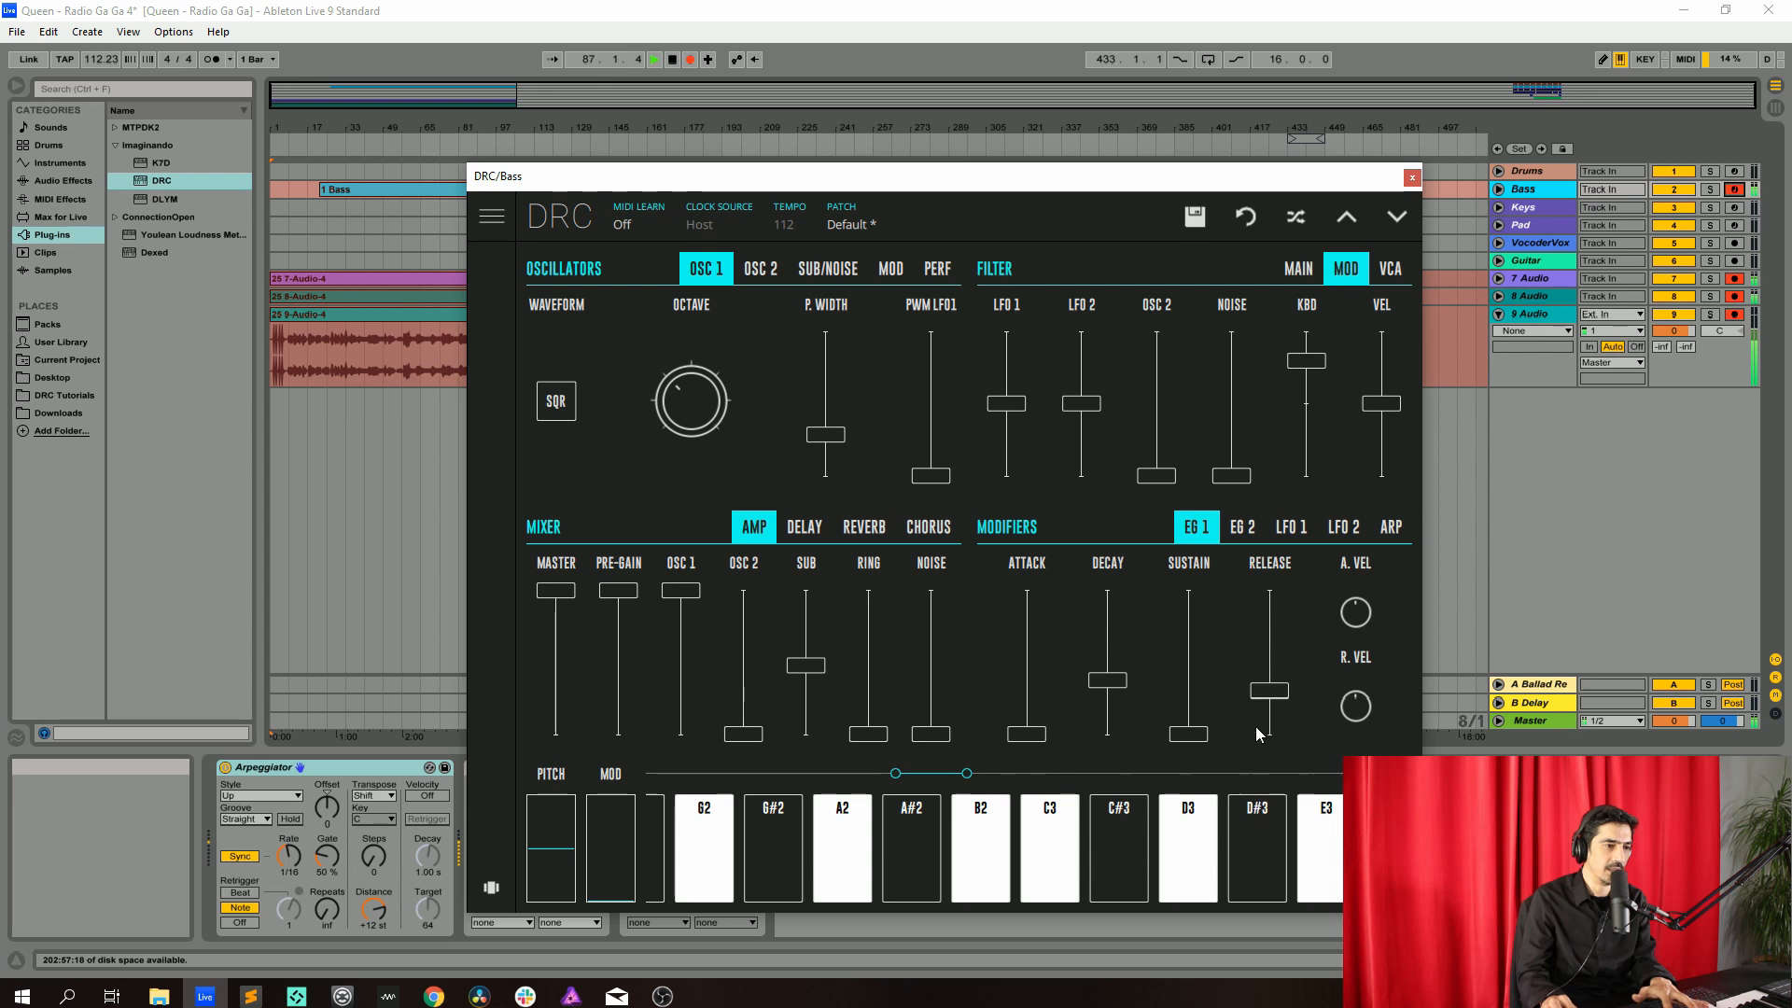
drag(1275, 694, 1274, 724)
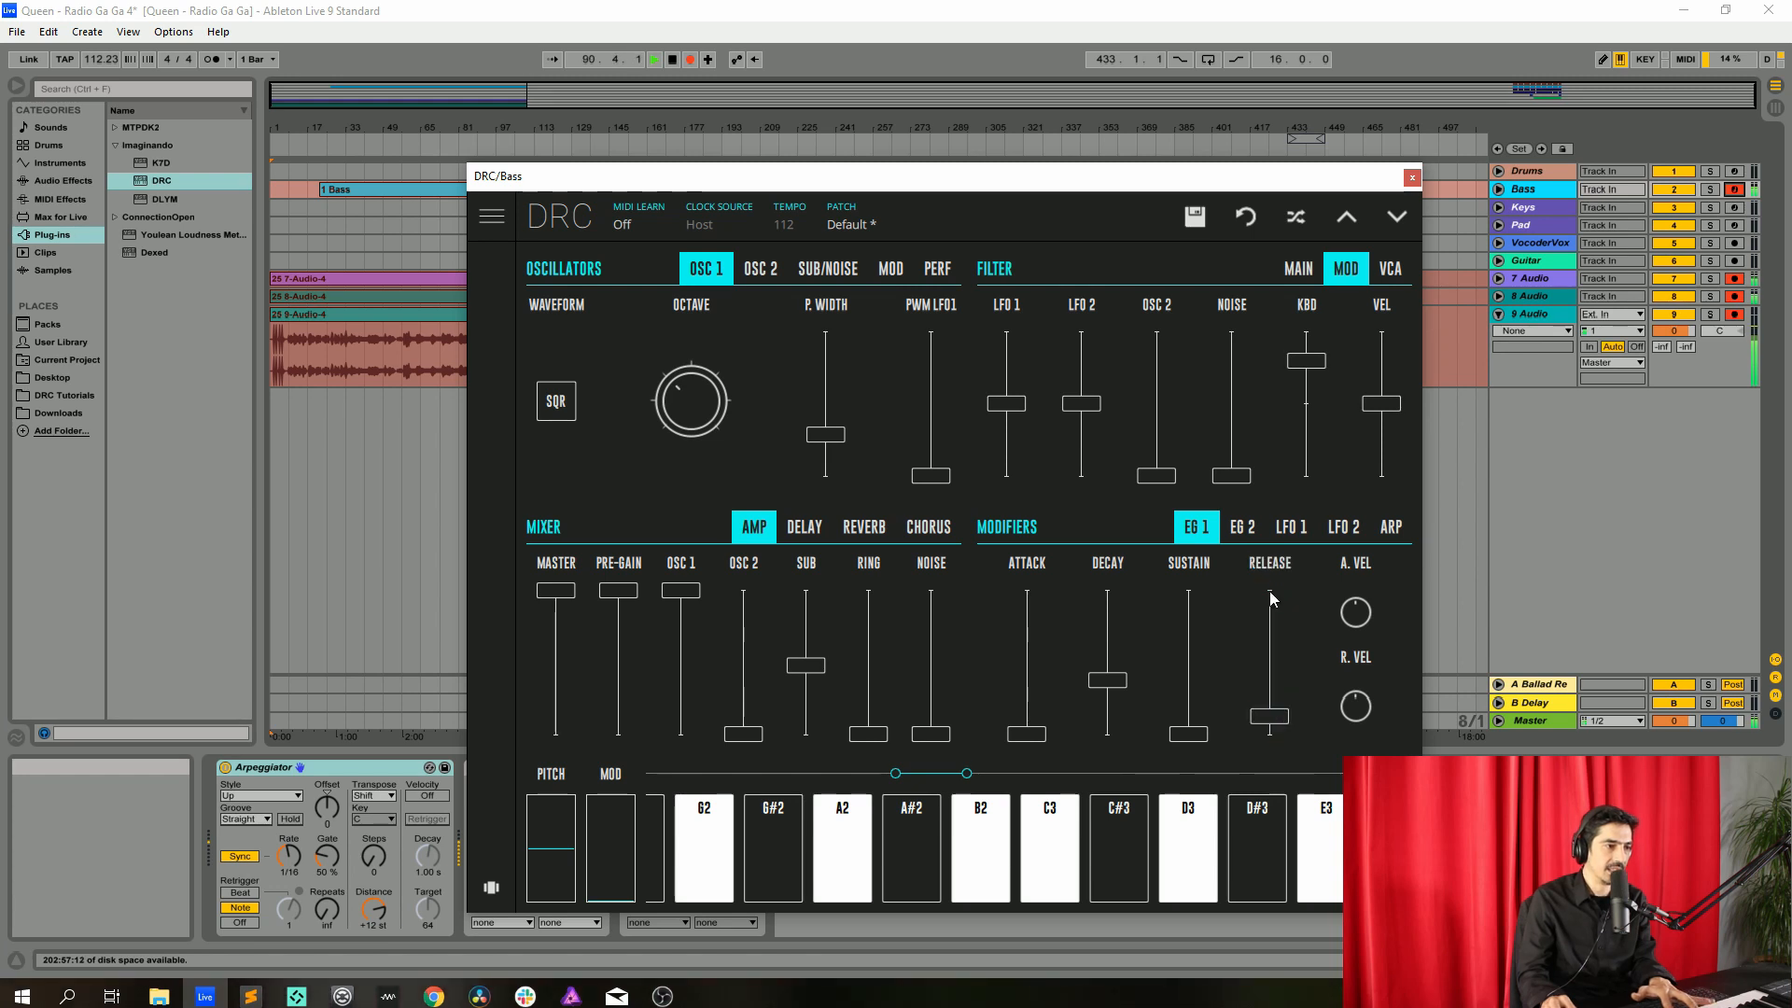
Set the EG 2 envelope's sustain to minimum and raise its release
click(1241, 534)
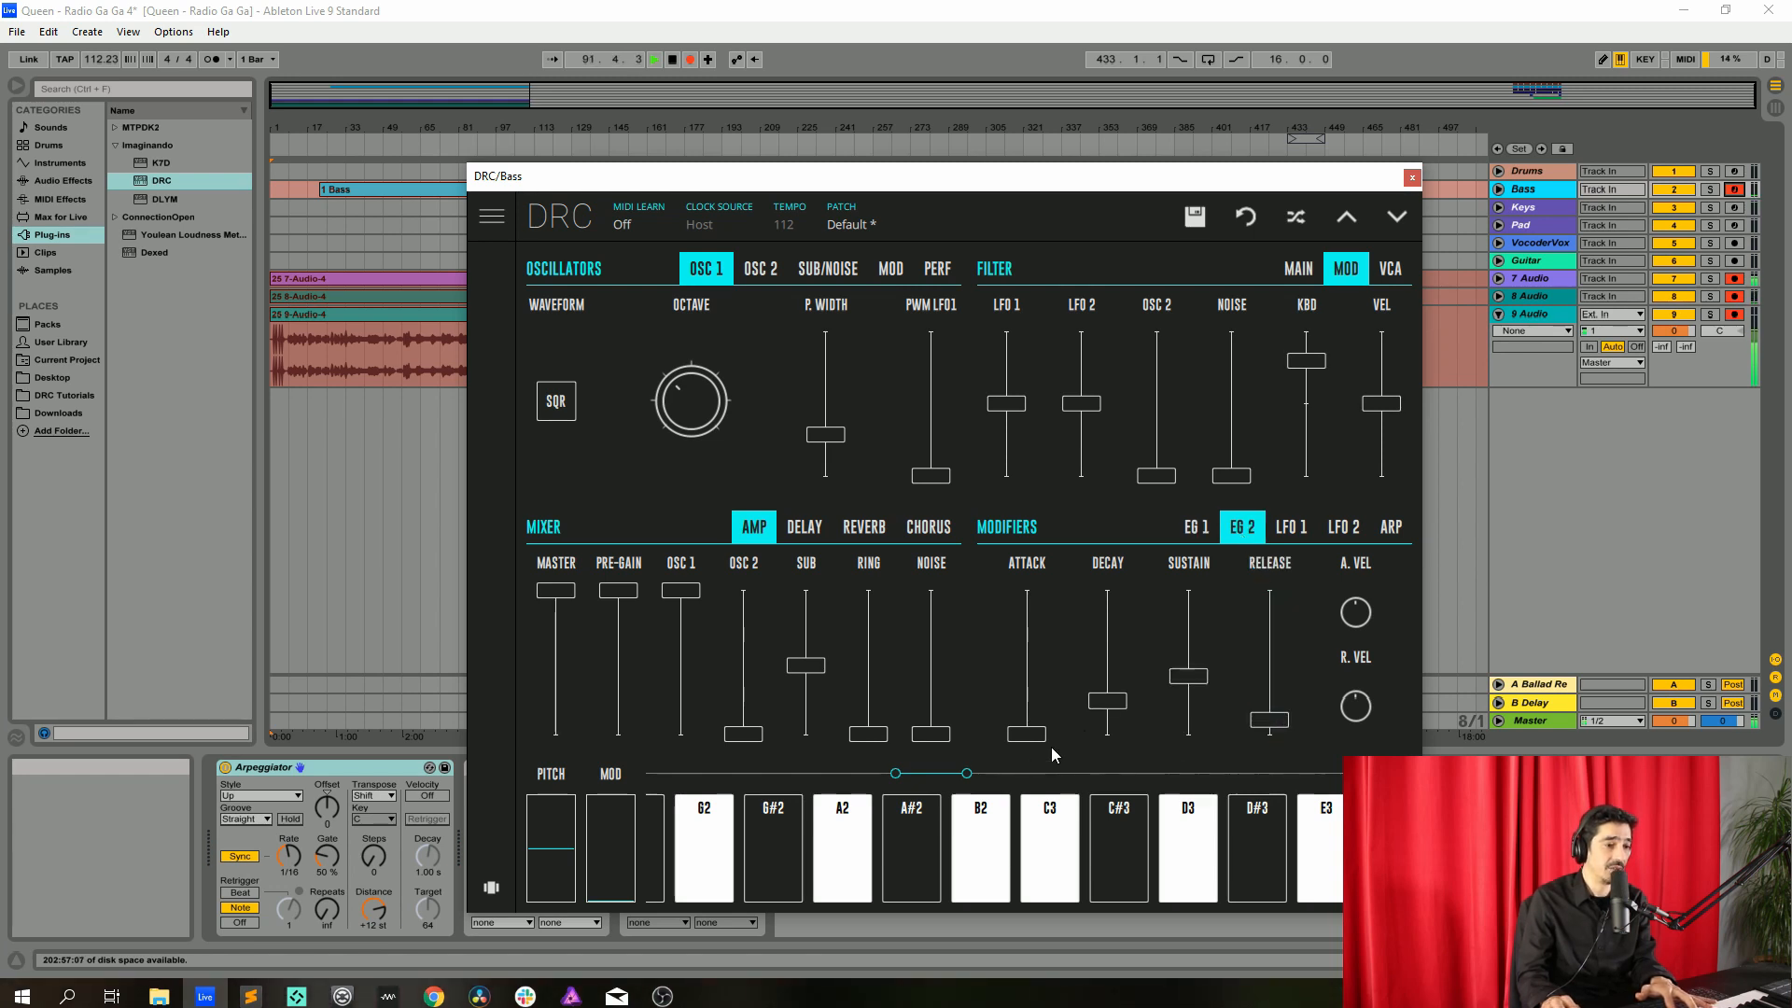
drag(1189, 677, 1138, 809)
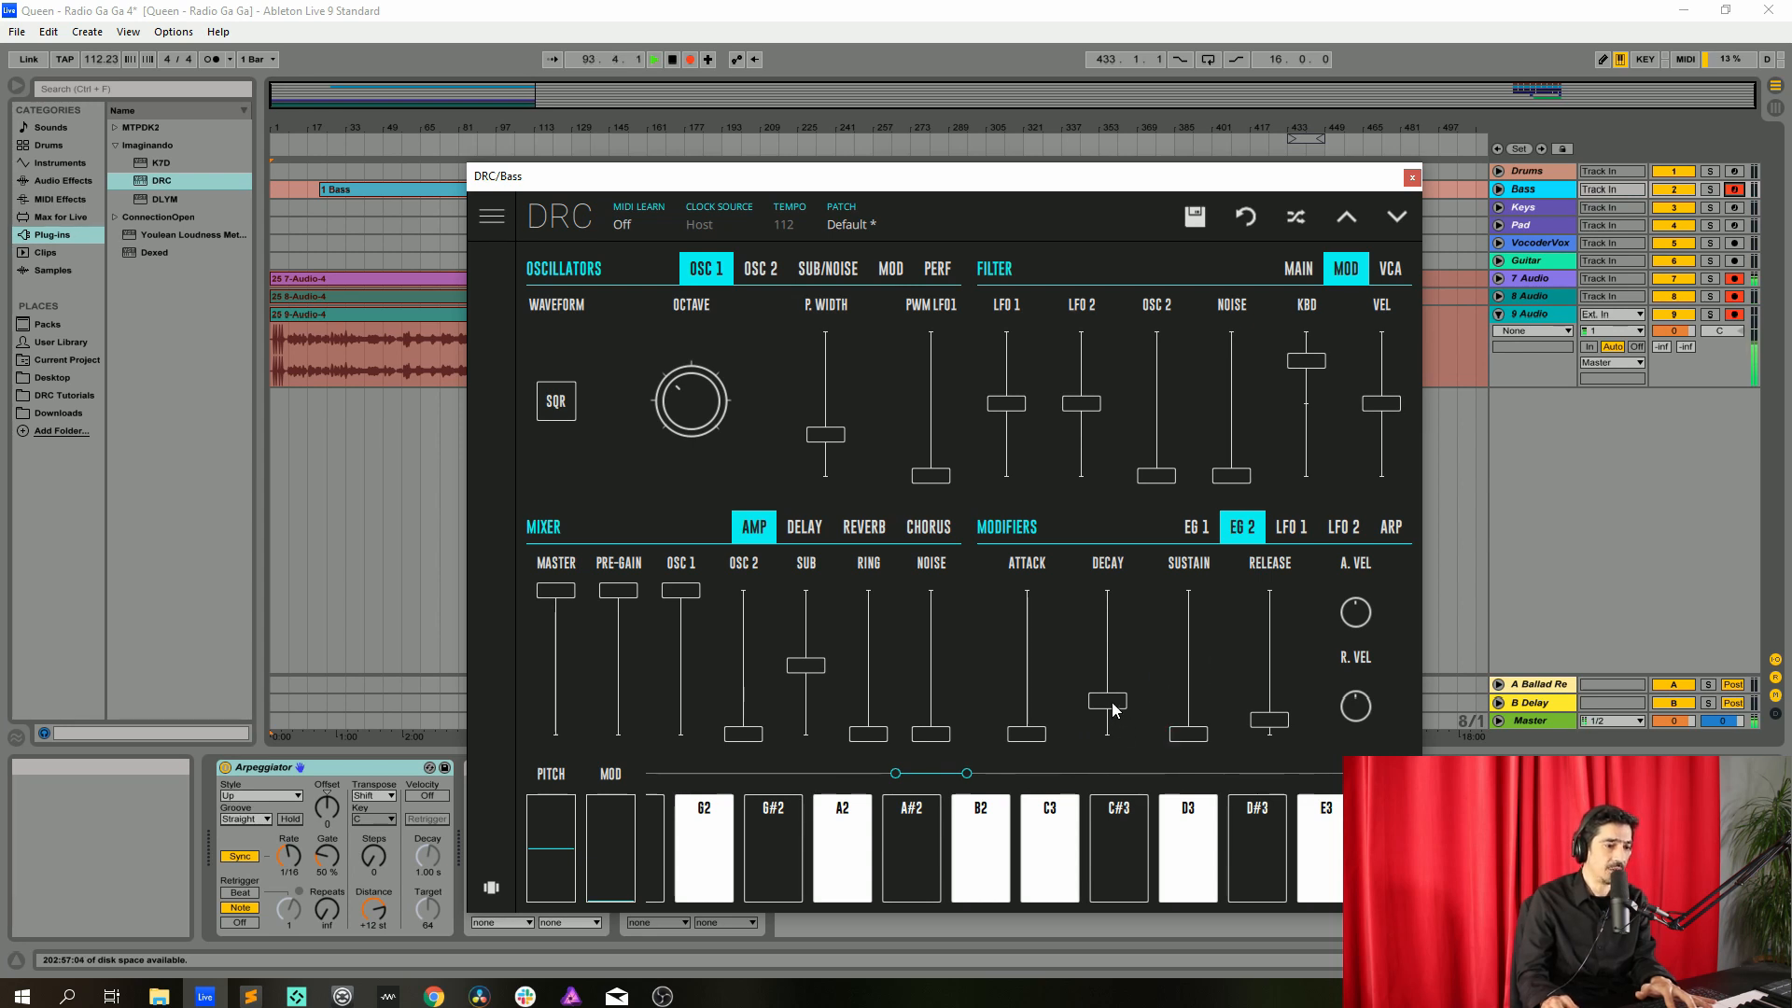
click(1194, 532)
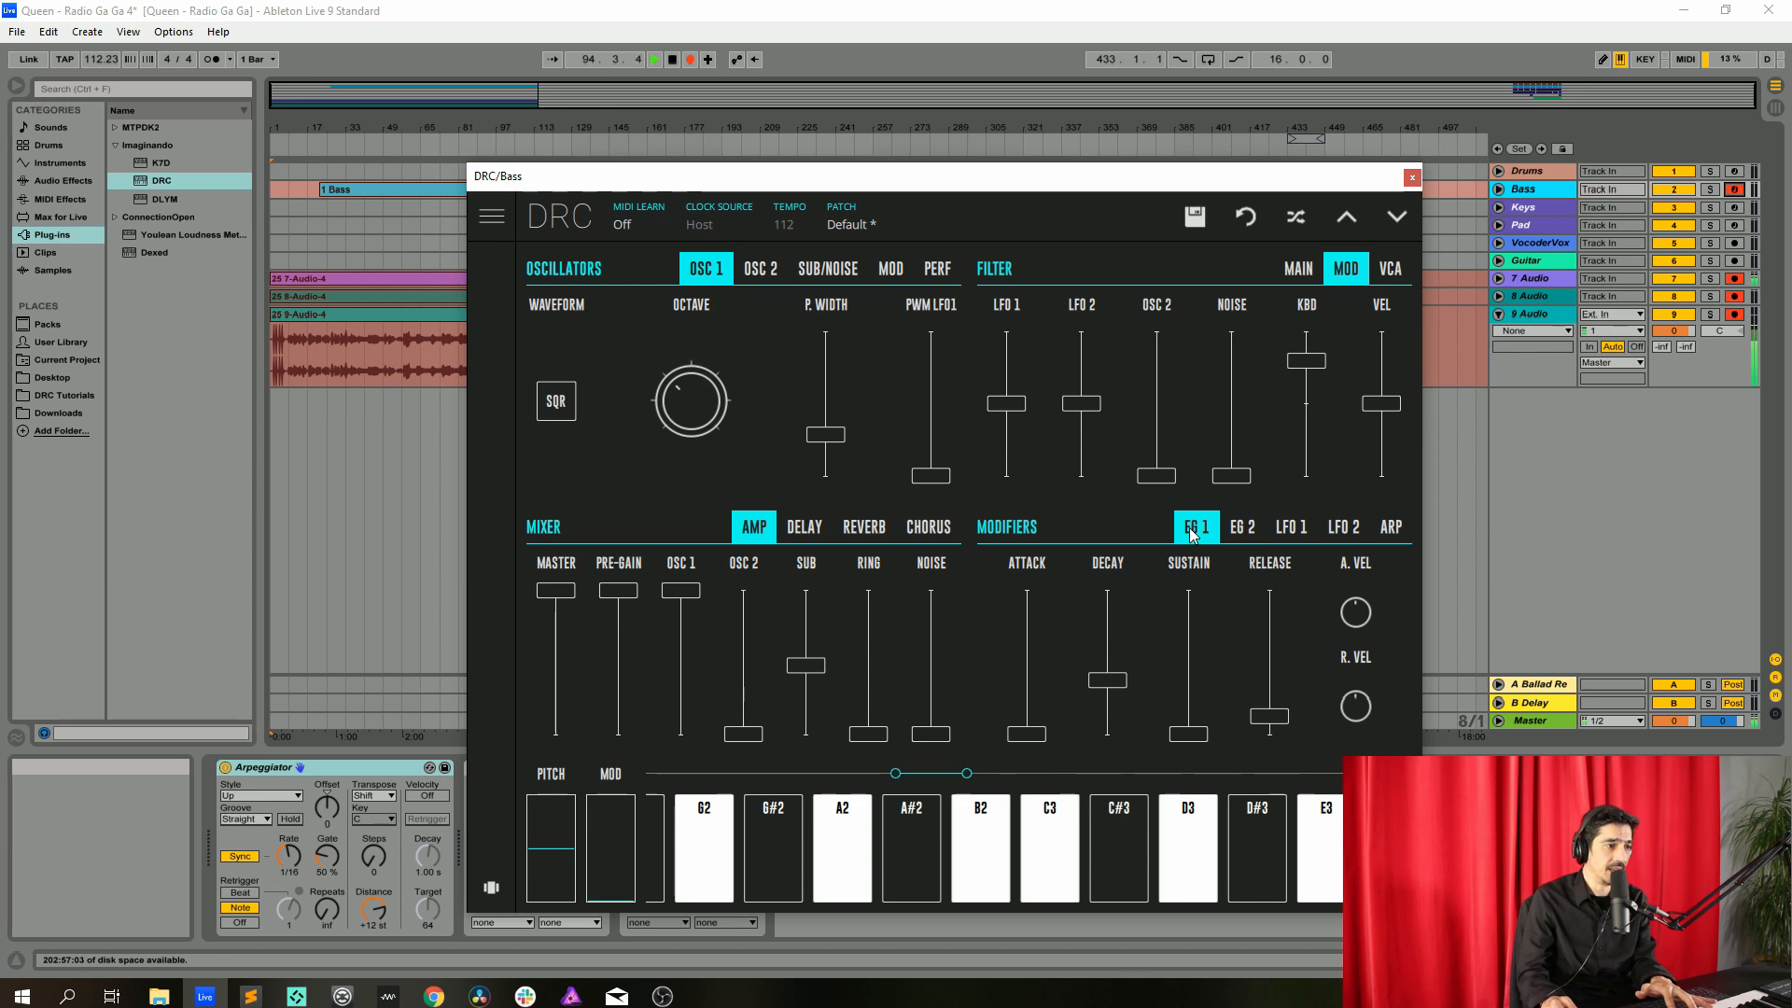
click(1243, 529)
drag(1122, 707, 1122, 709)
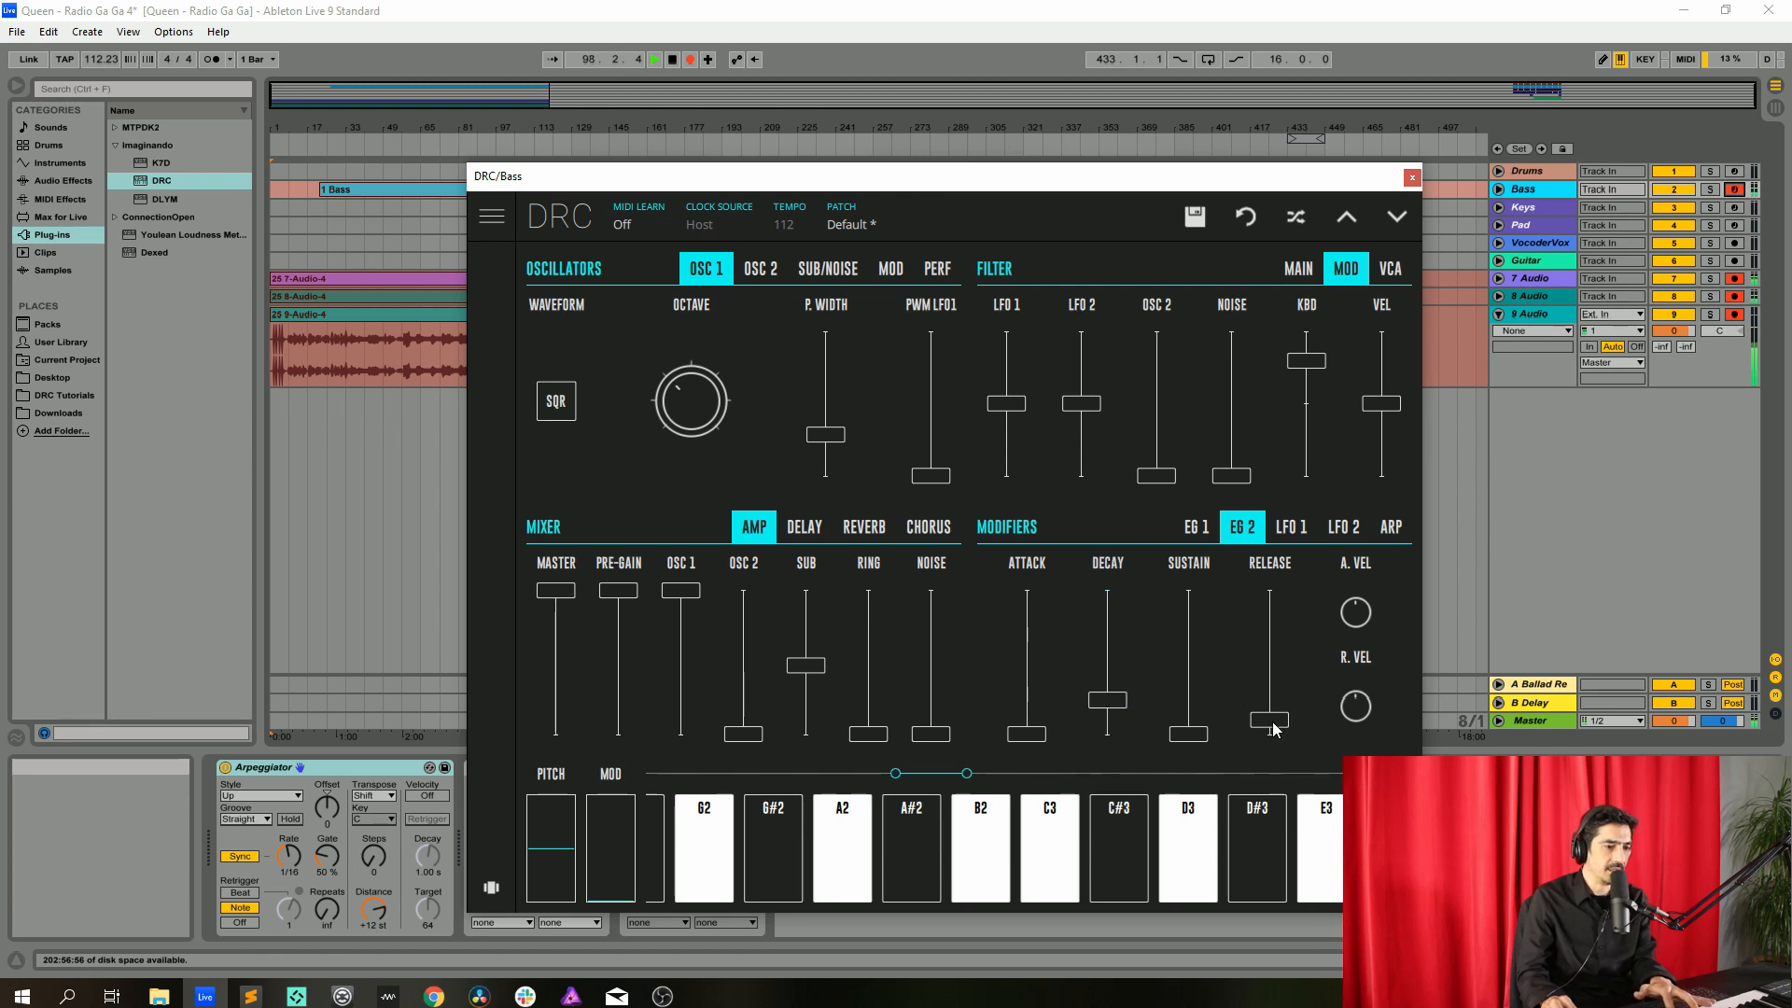
drag(1275, 729, 1293, 705)
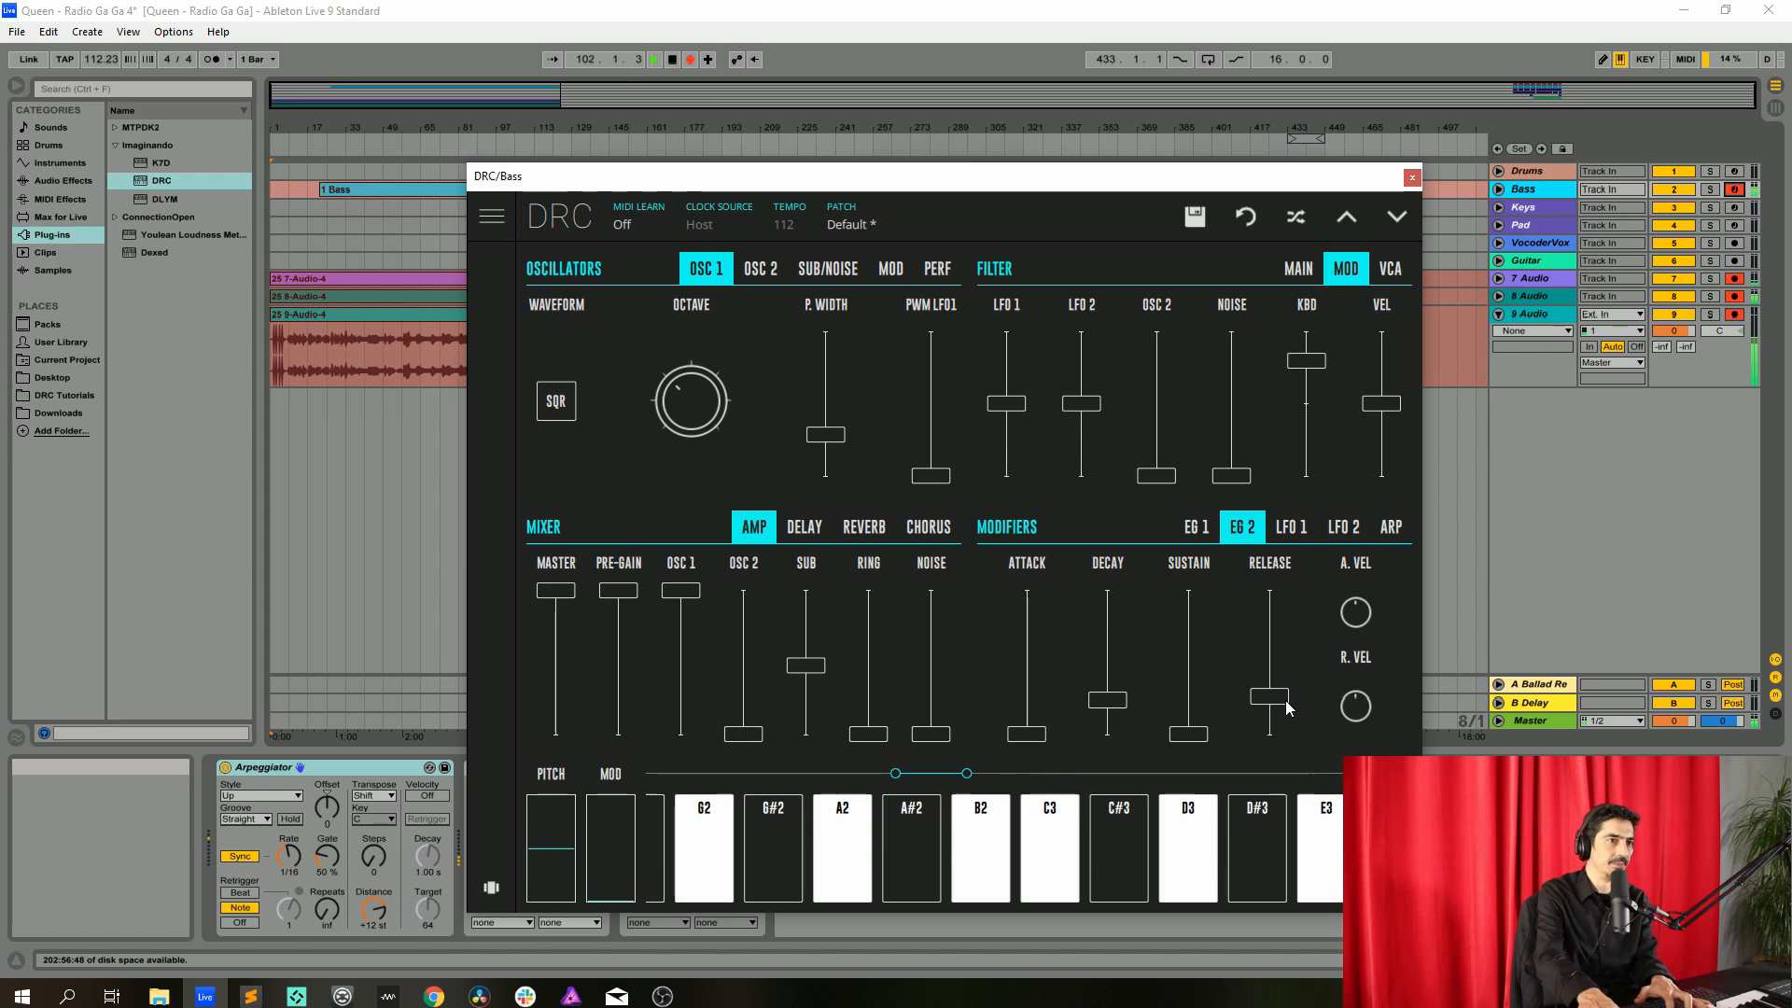
Close the bass synth window and open the DRC instrument on the Keys track
click(1412, 177)
click(1520, 205)
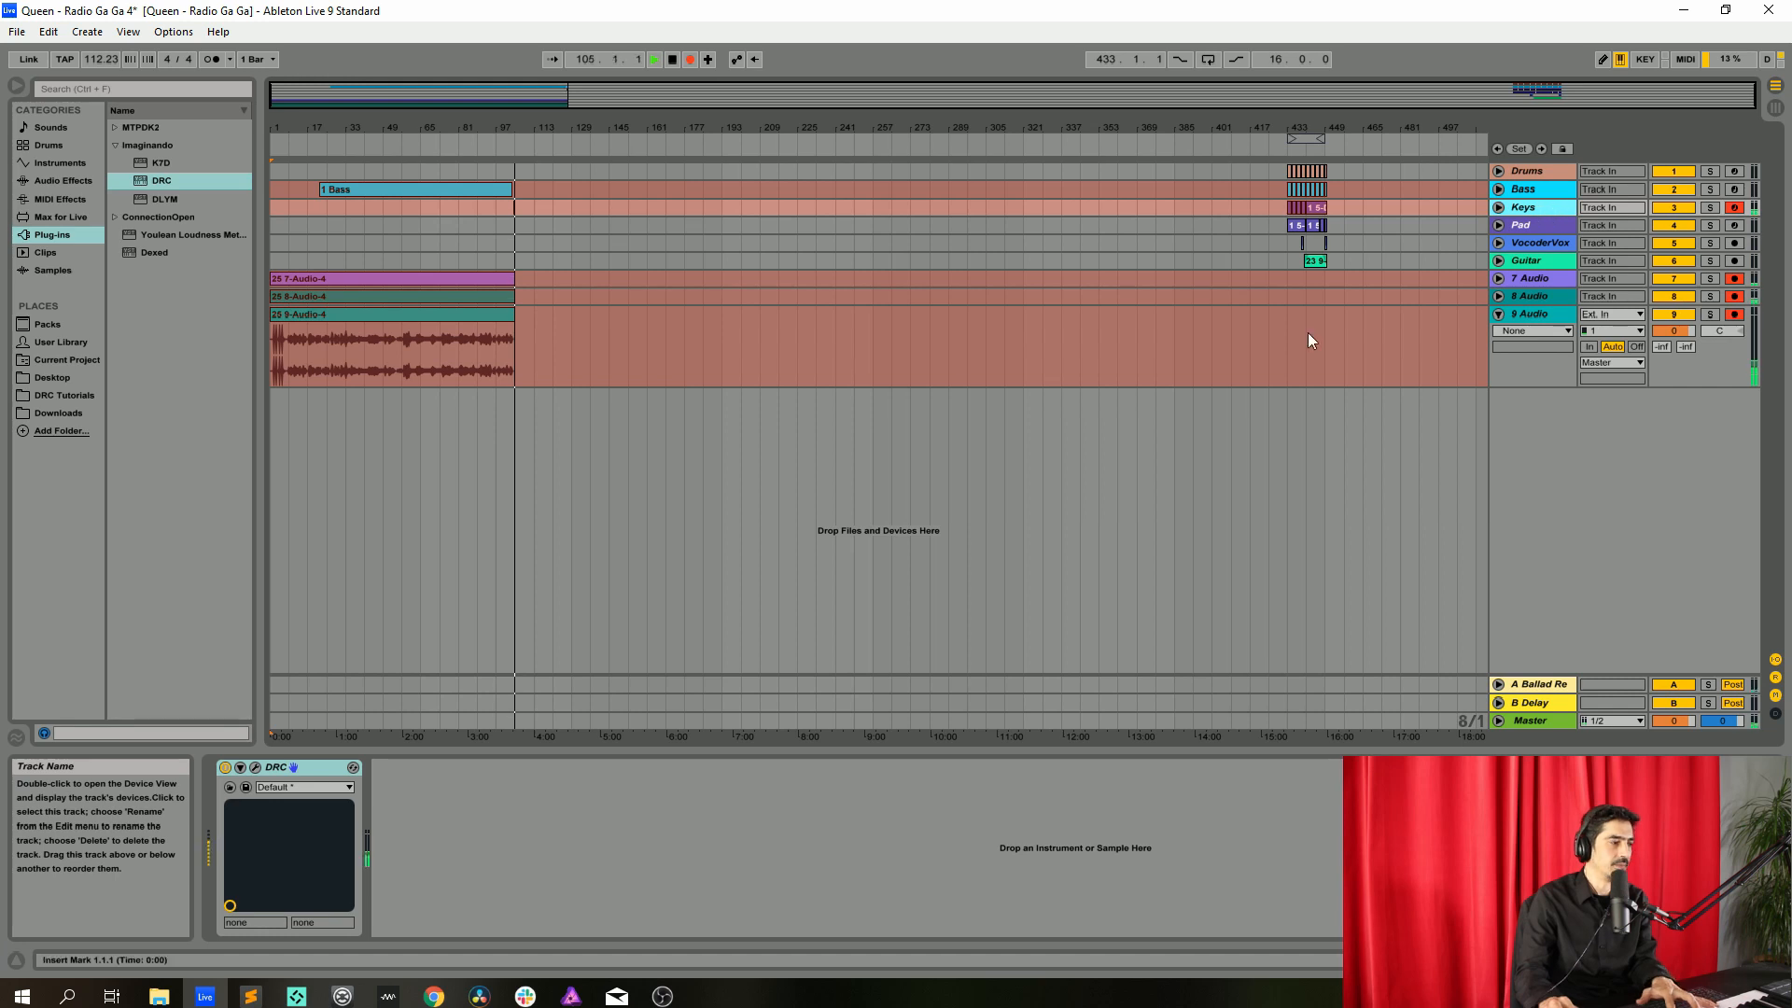
click(254, 771)
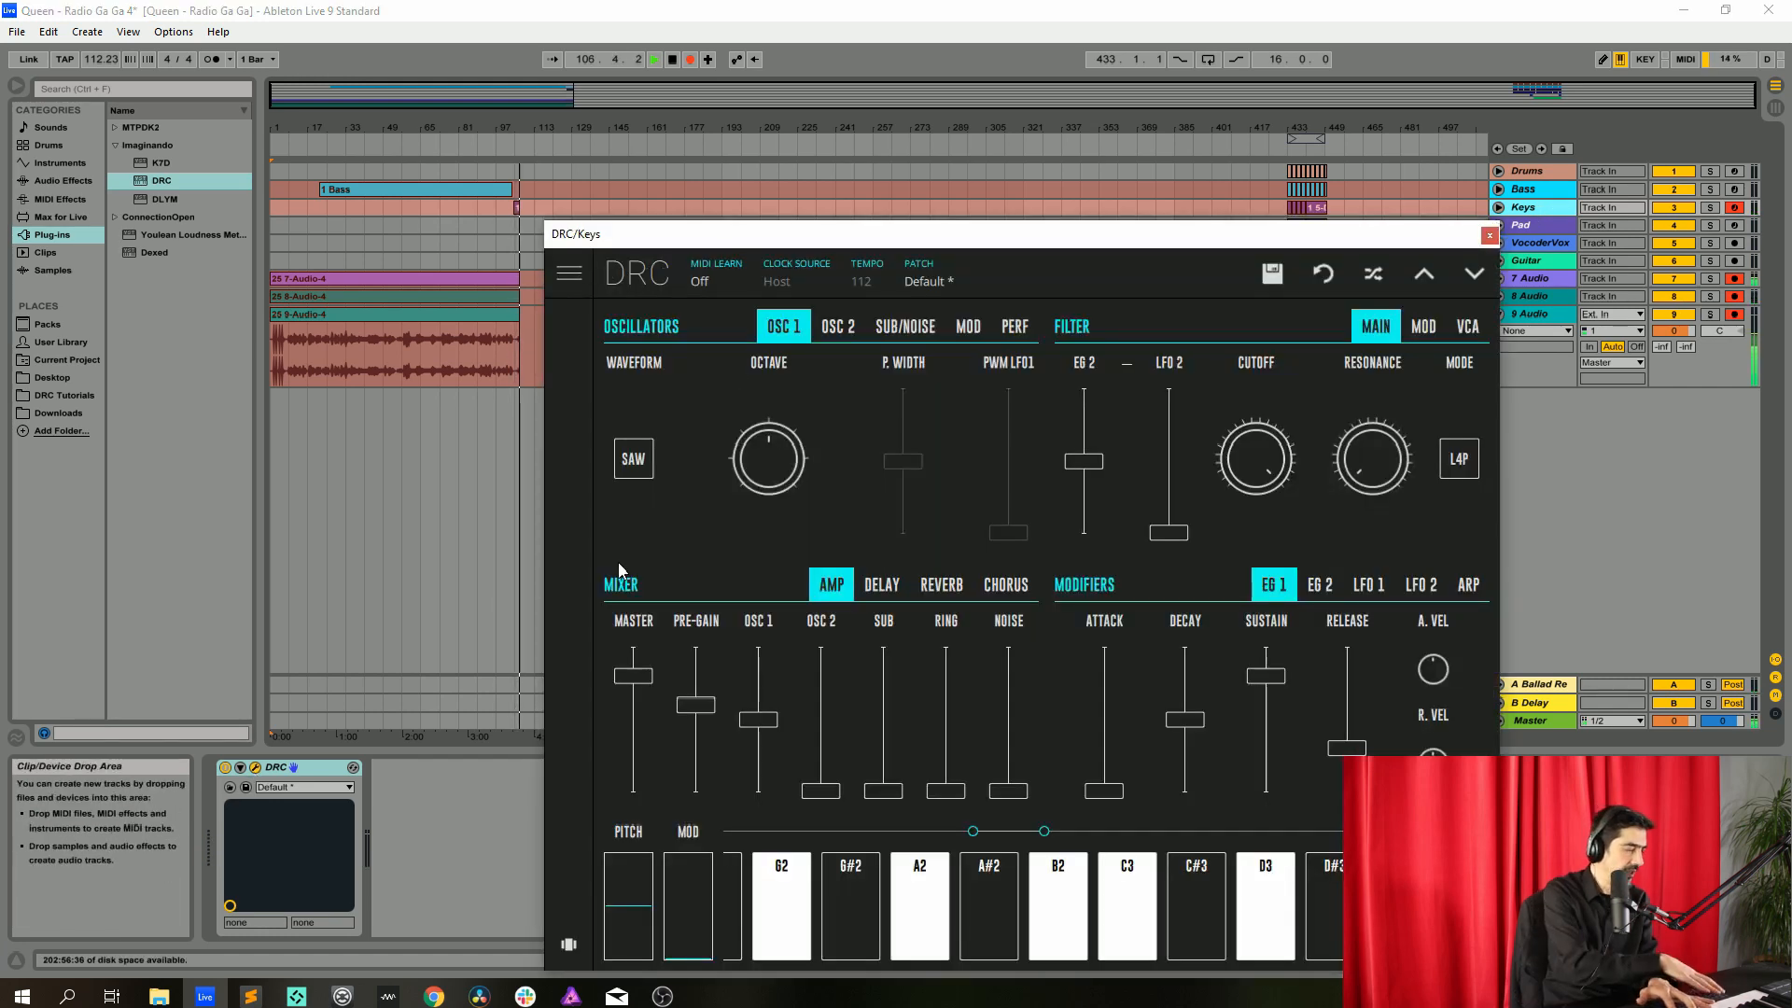
Switch to Session View and move the DRC/Keys window out of the way
key(Tab)
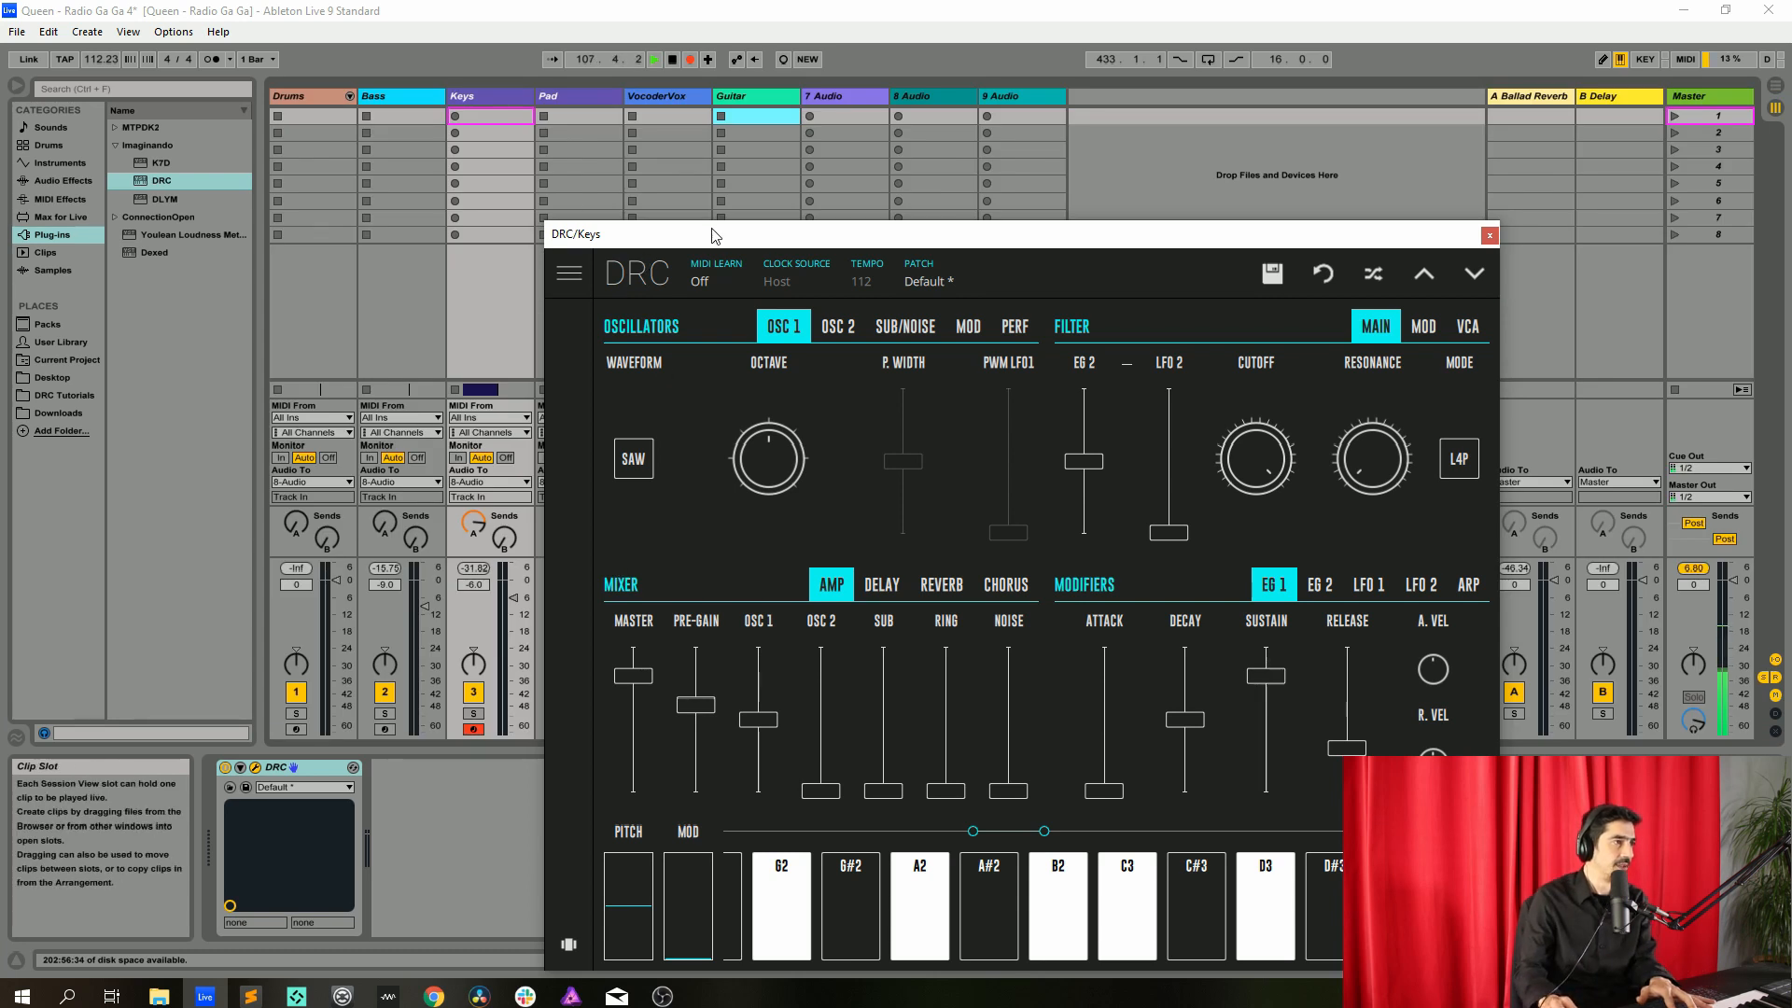
drag(714, 234, 855, 123)
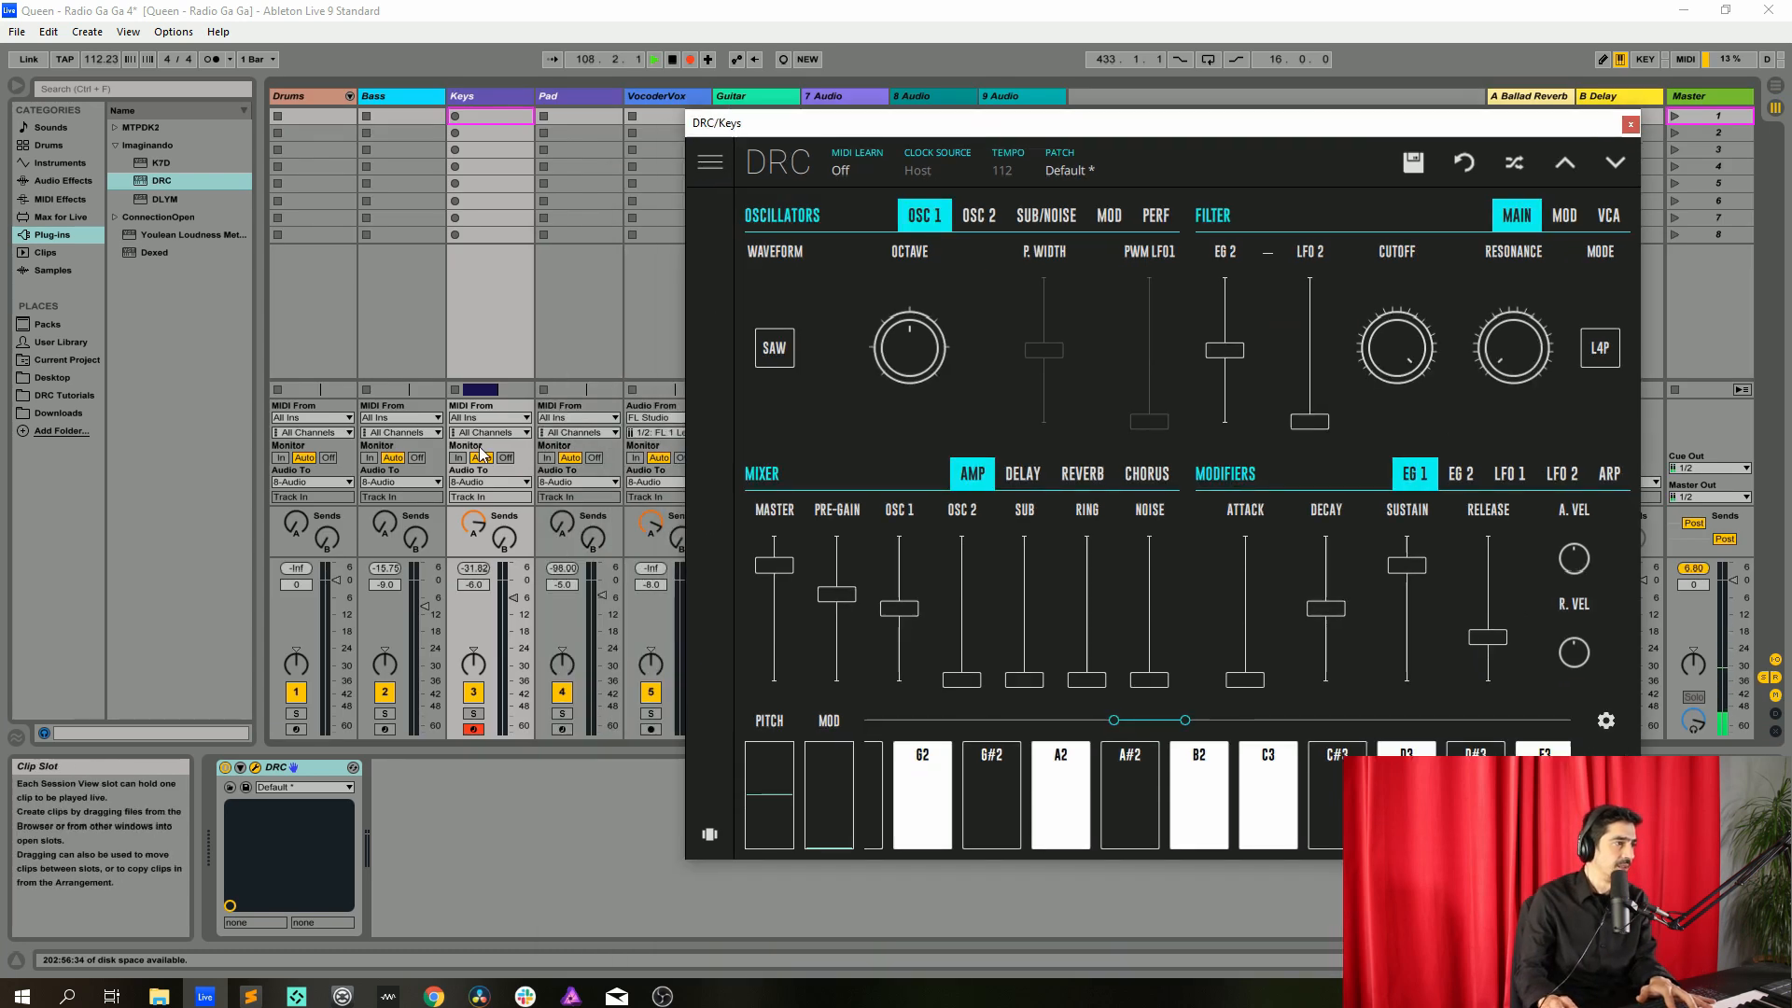
click(468, 524)
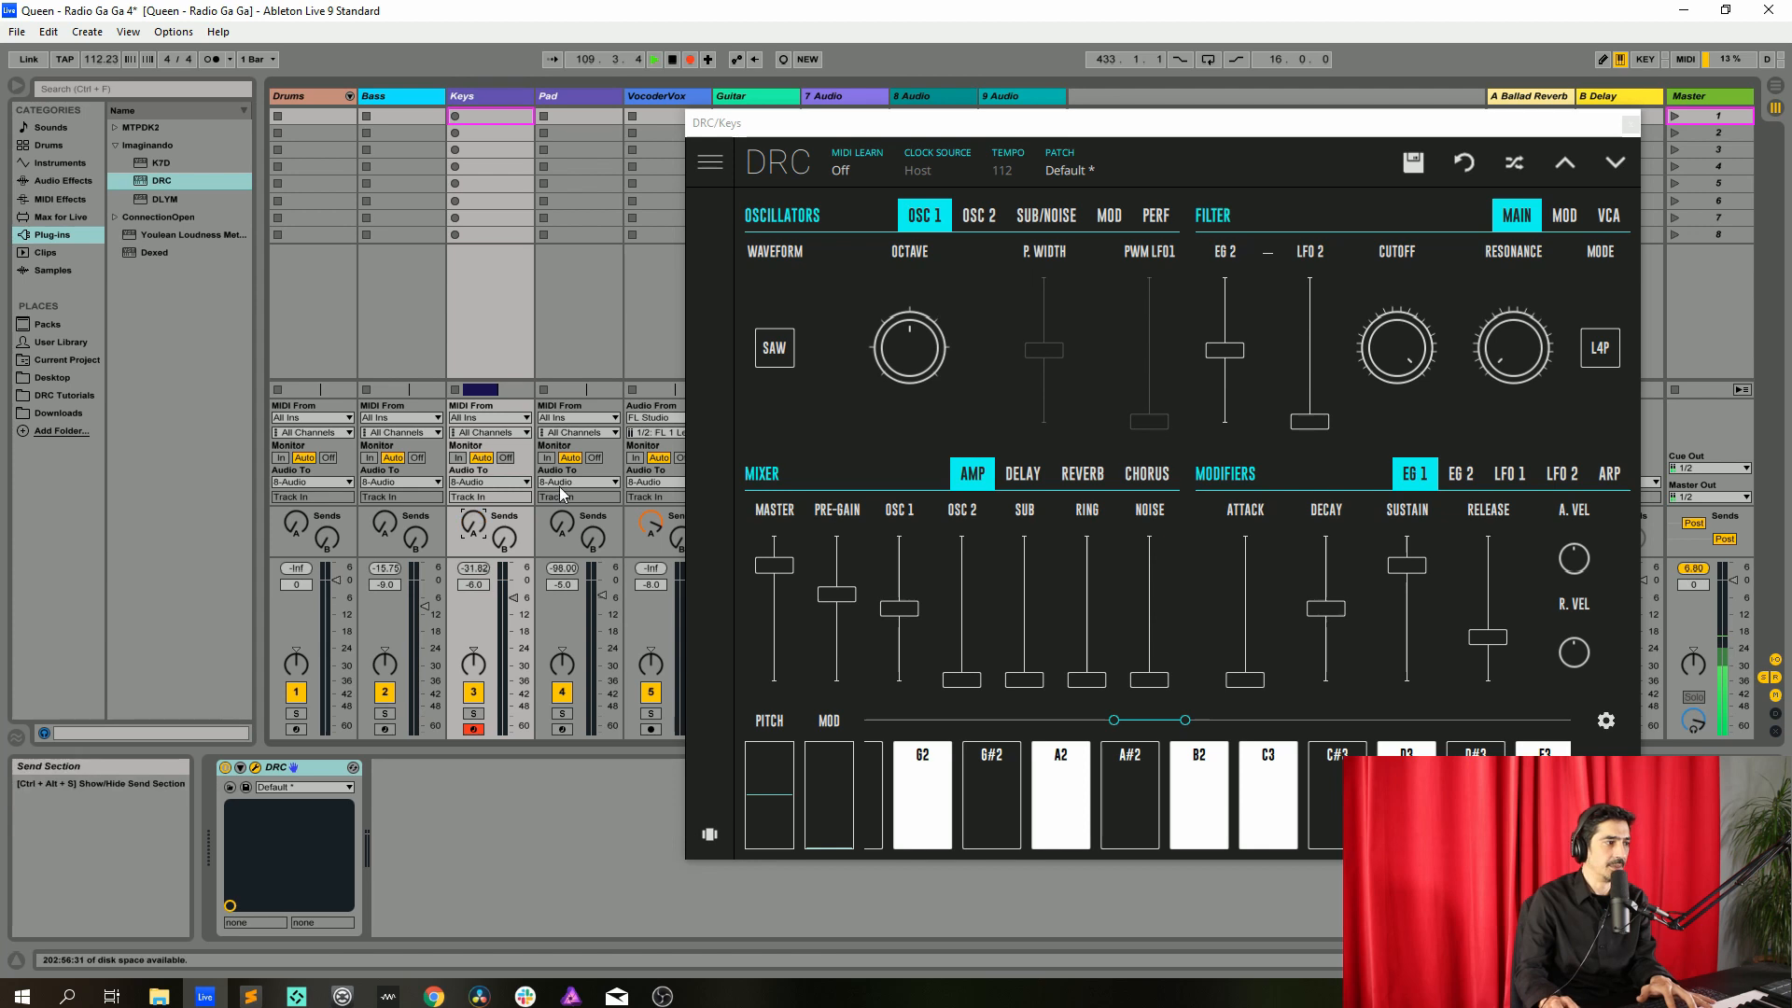
Raise the OSC 2 octave on the Keys synth
drag(964, 131, 668, 129)
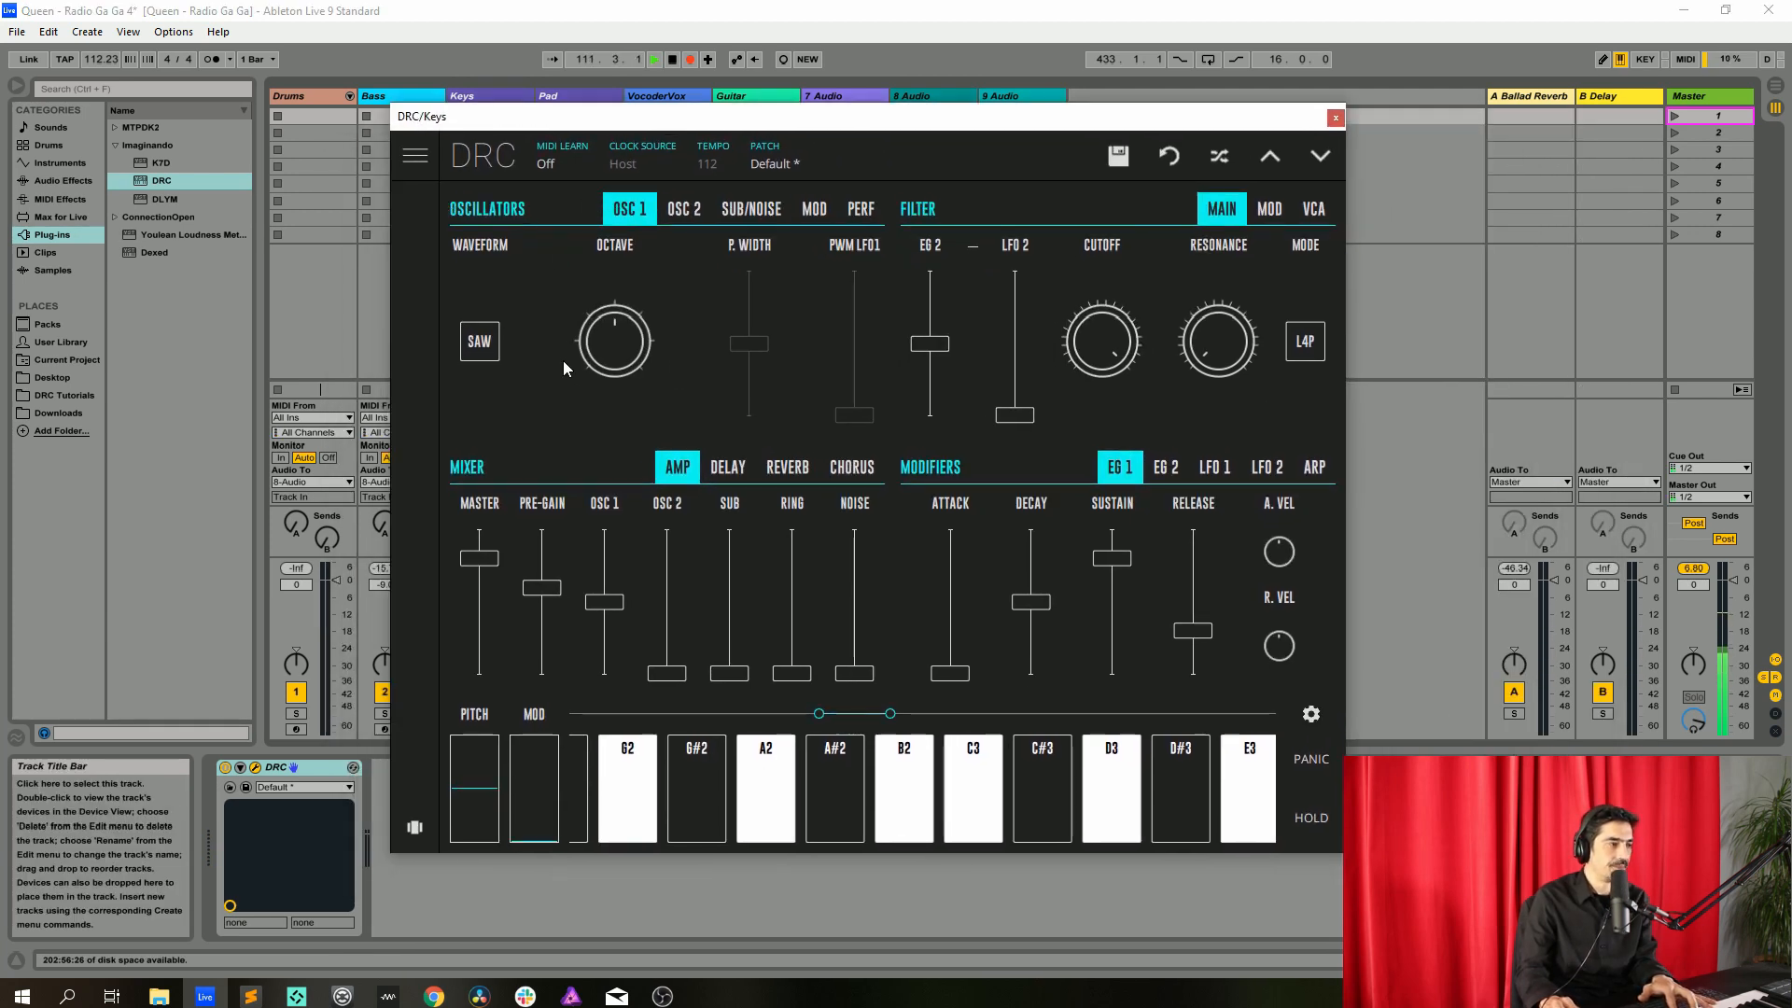
click(684, 210)
drag(782, 351, 872, 305)
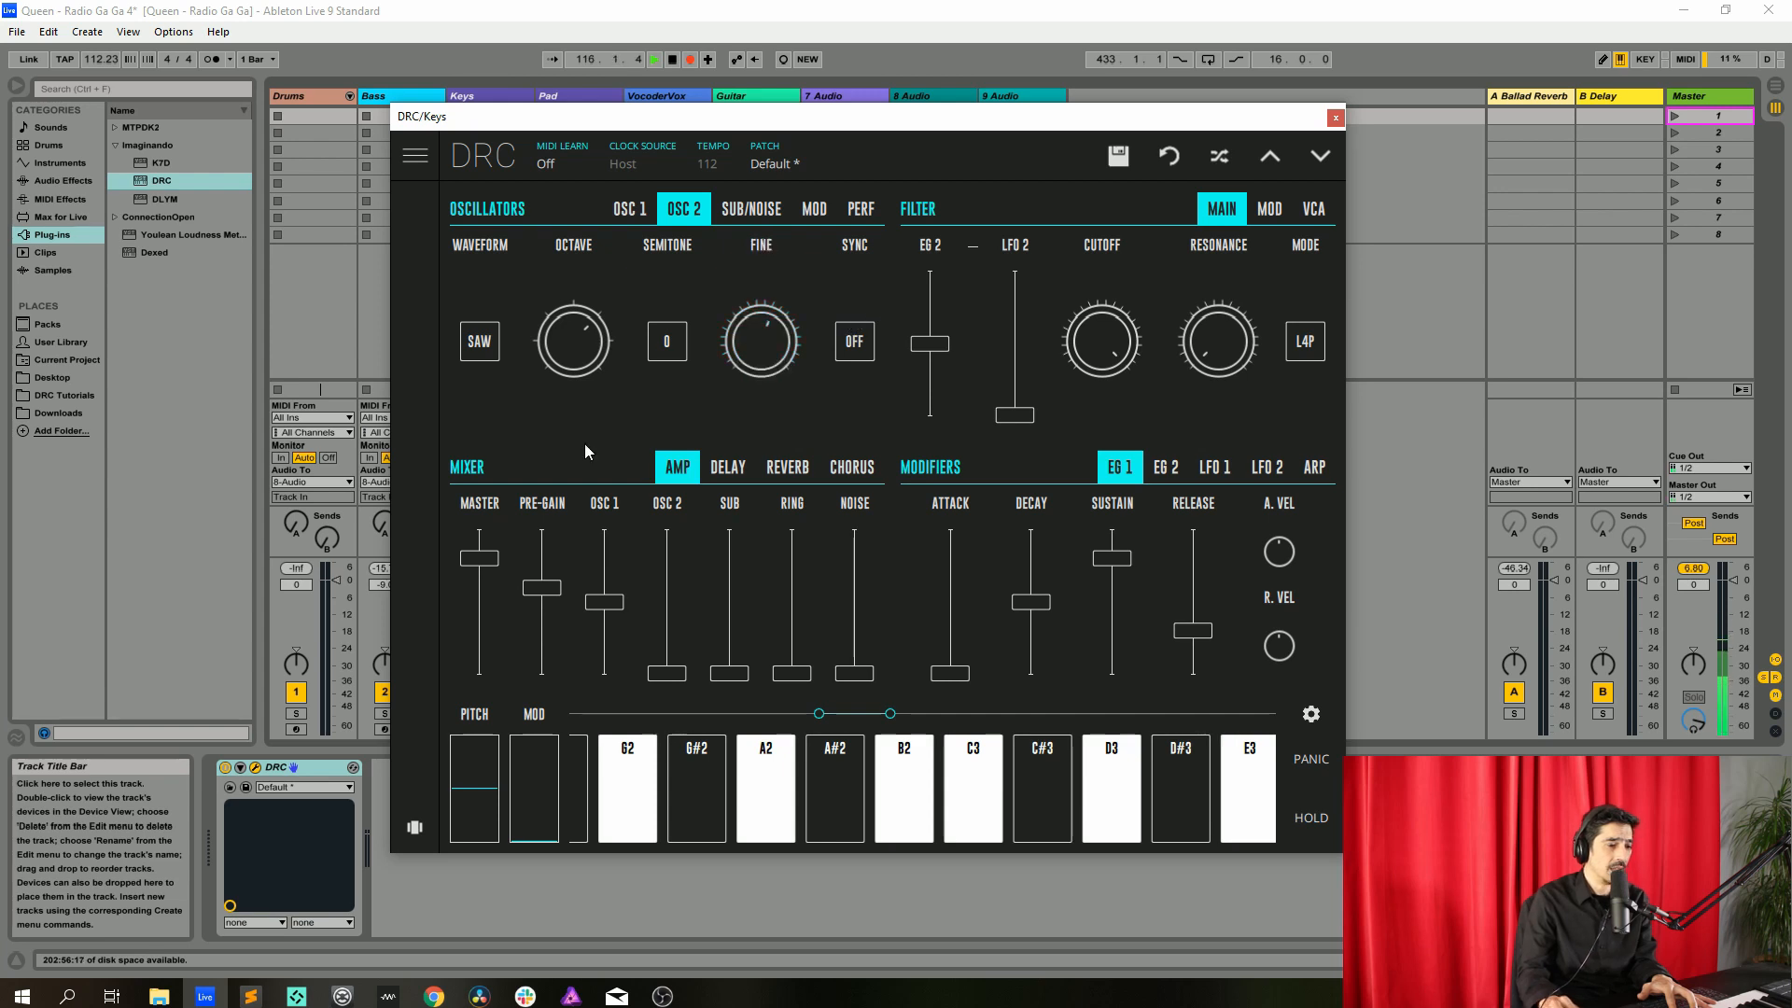
Raise the Keys synth's master, pre-gain, OSC 1 and OSC 2 mixer levels
drag(494, 562, 496, 528)
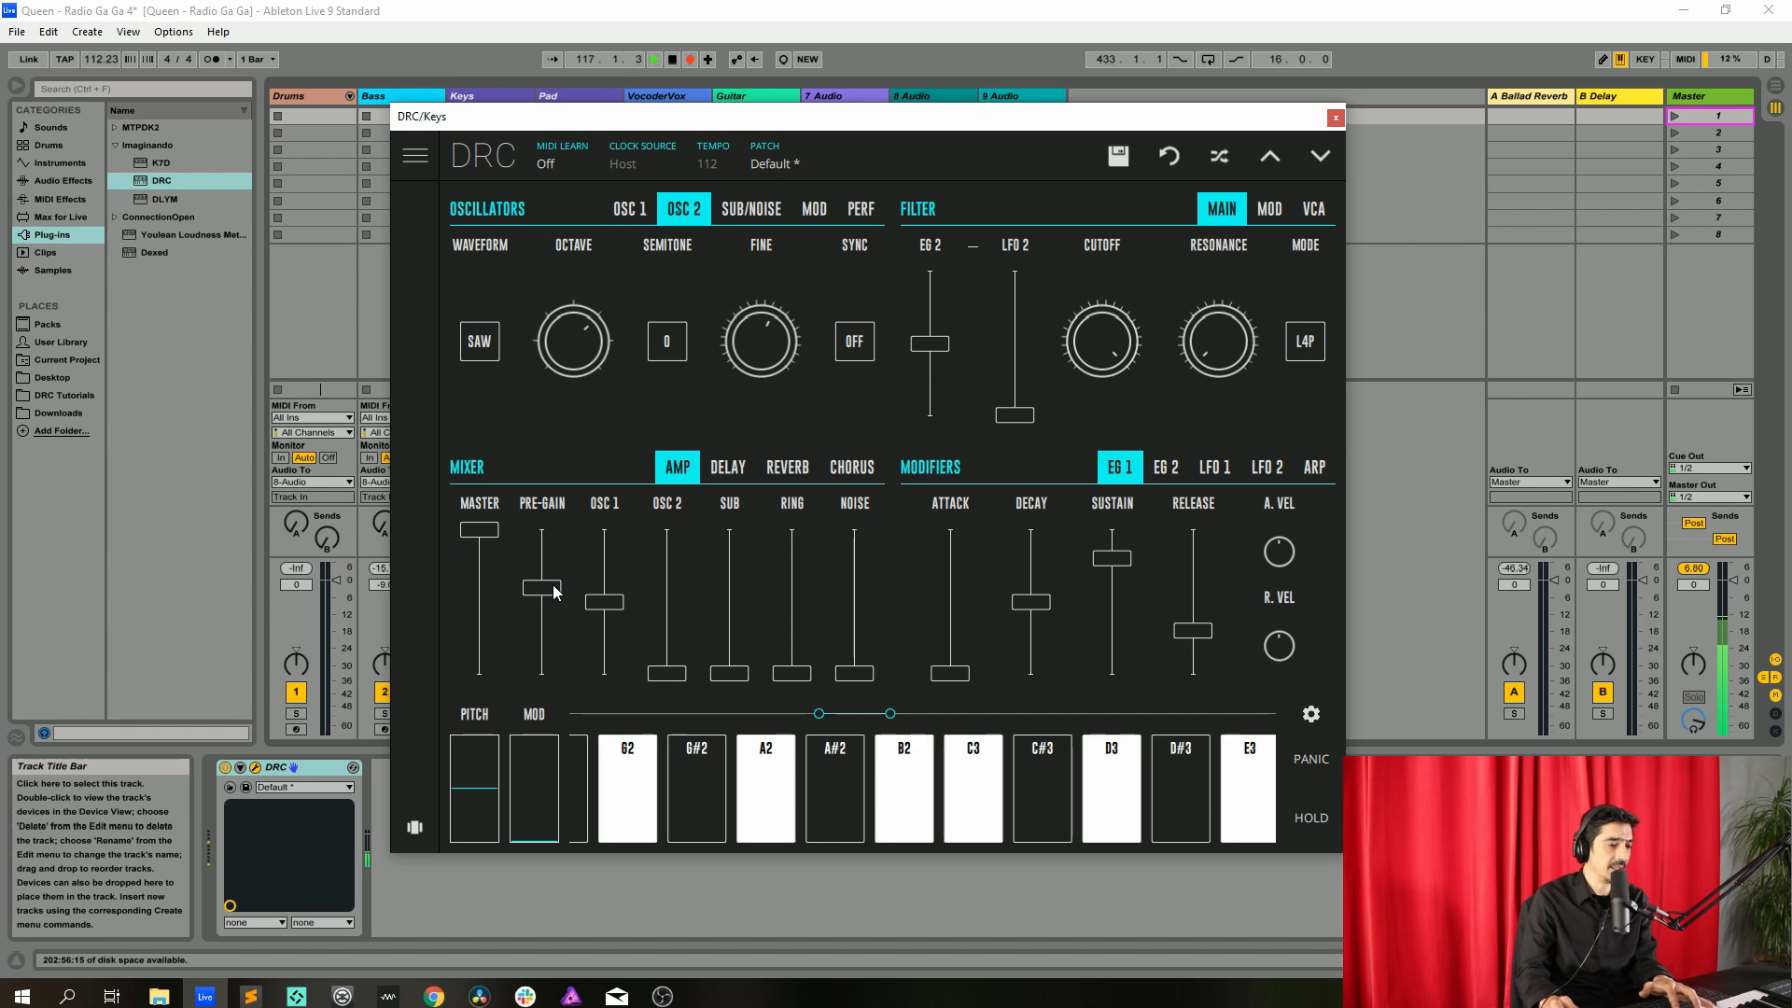
drag(541, 588, 605, 529)
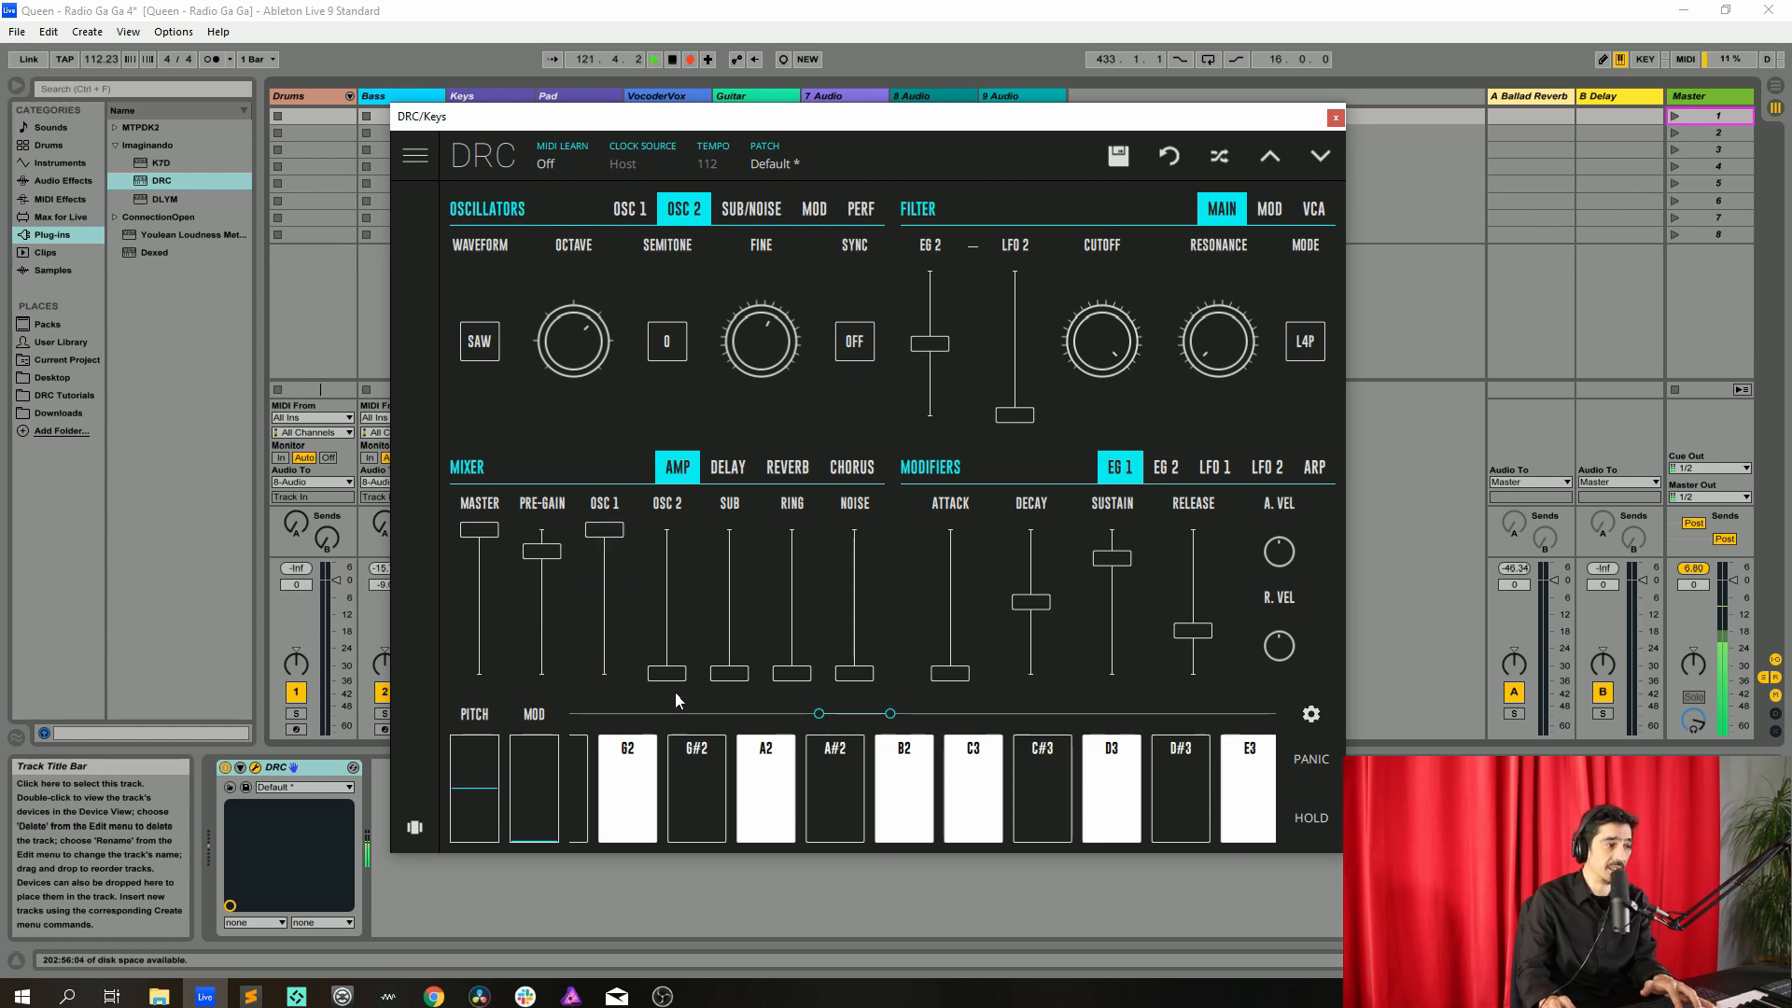
drag(675, 674, 708, 595)
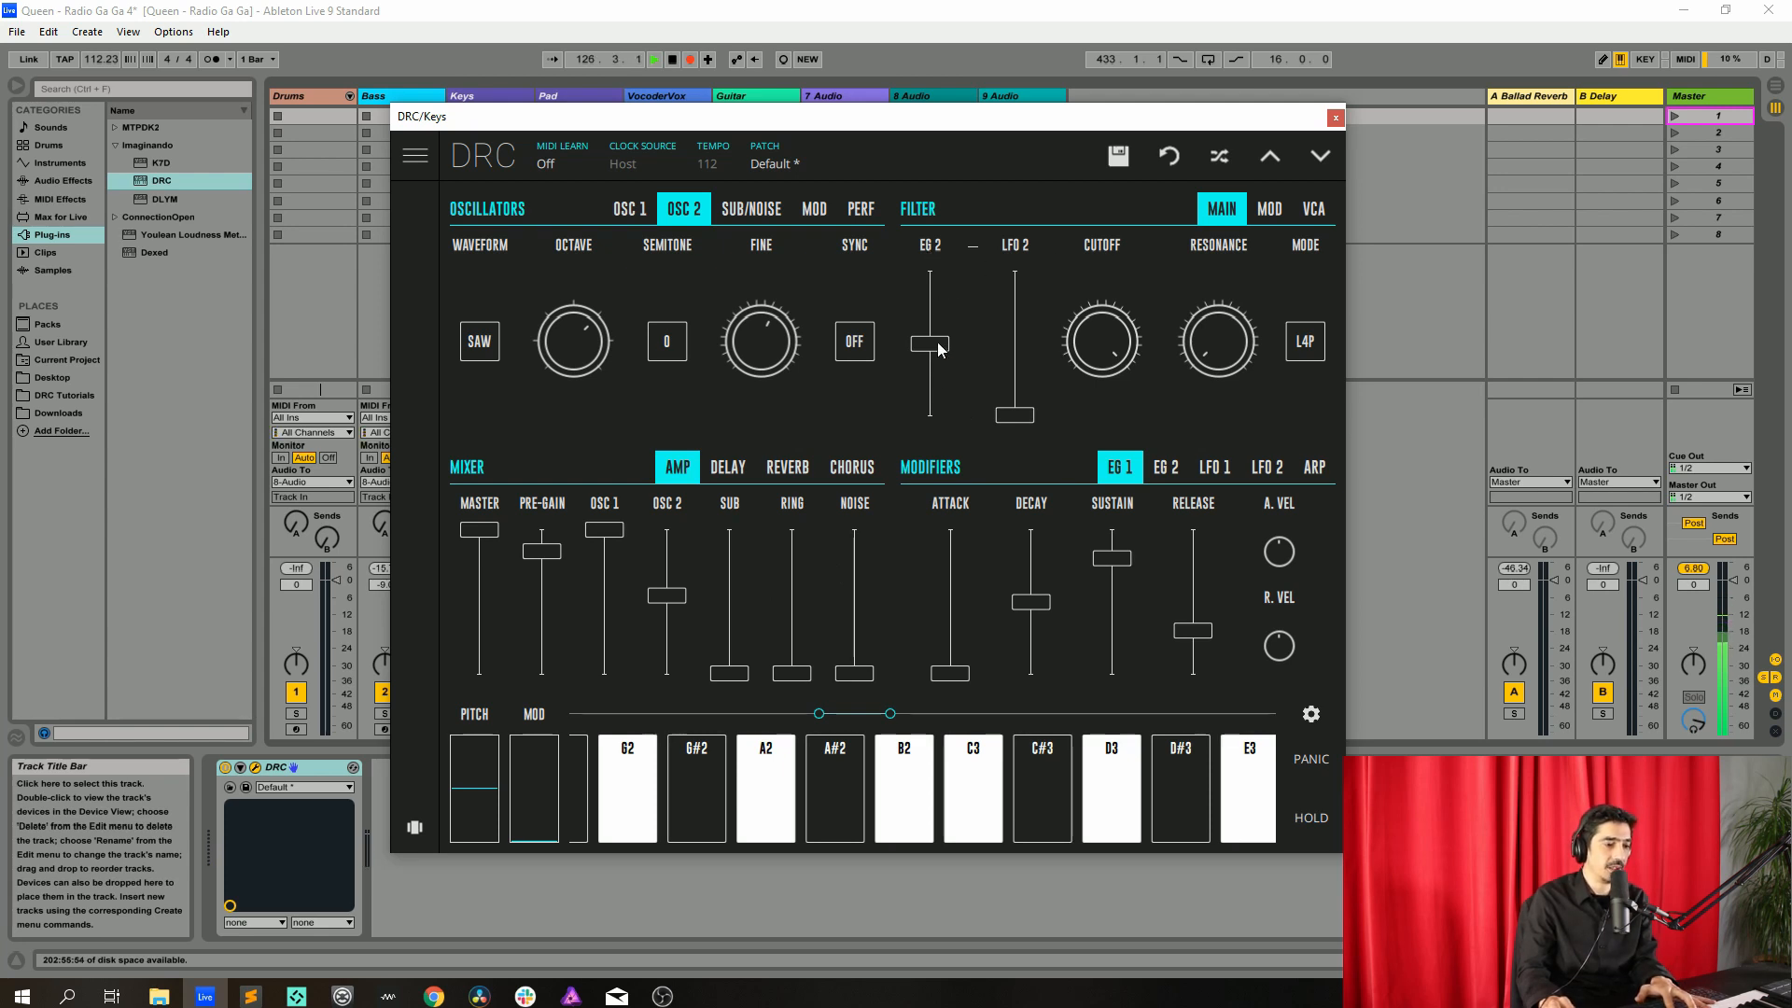
Raise the filter's EG 2 modulation amount and lower the filter cutoff
drag(936, 342, 963, 305)
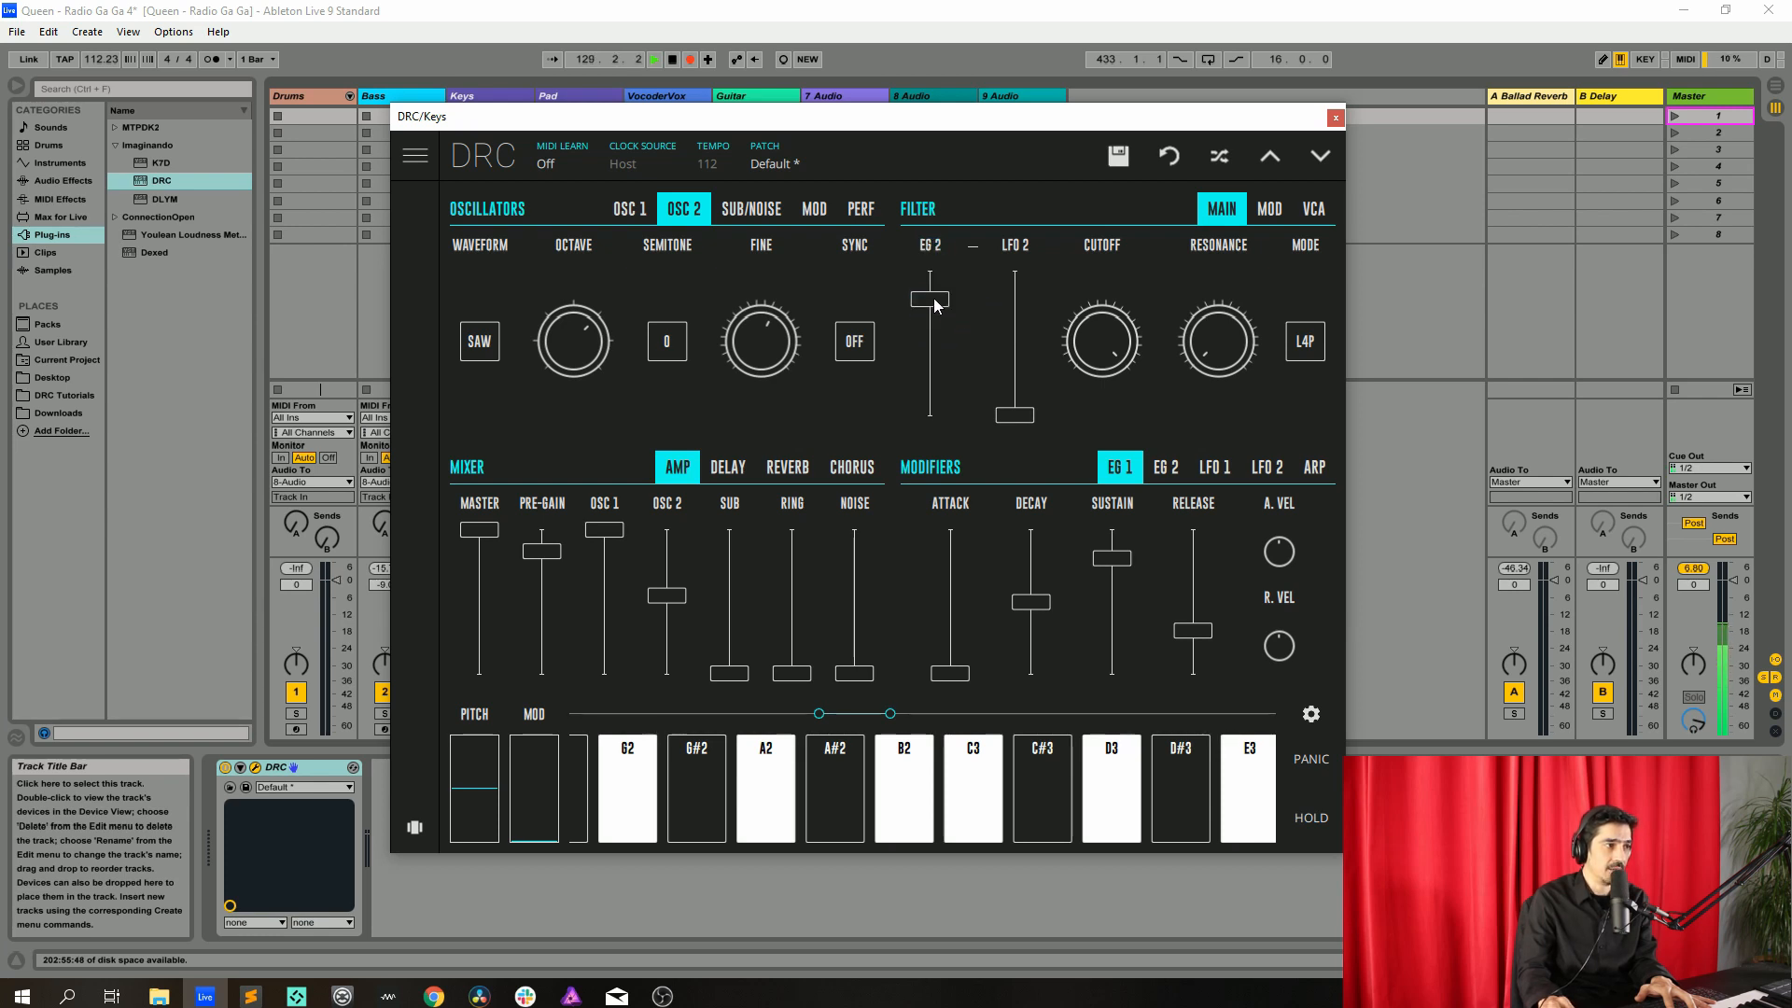
drag(935, 300, 934, 301)
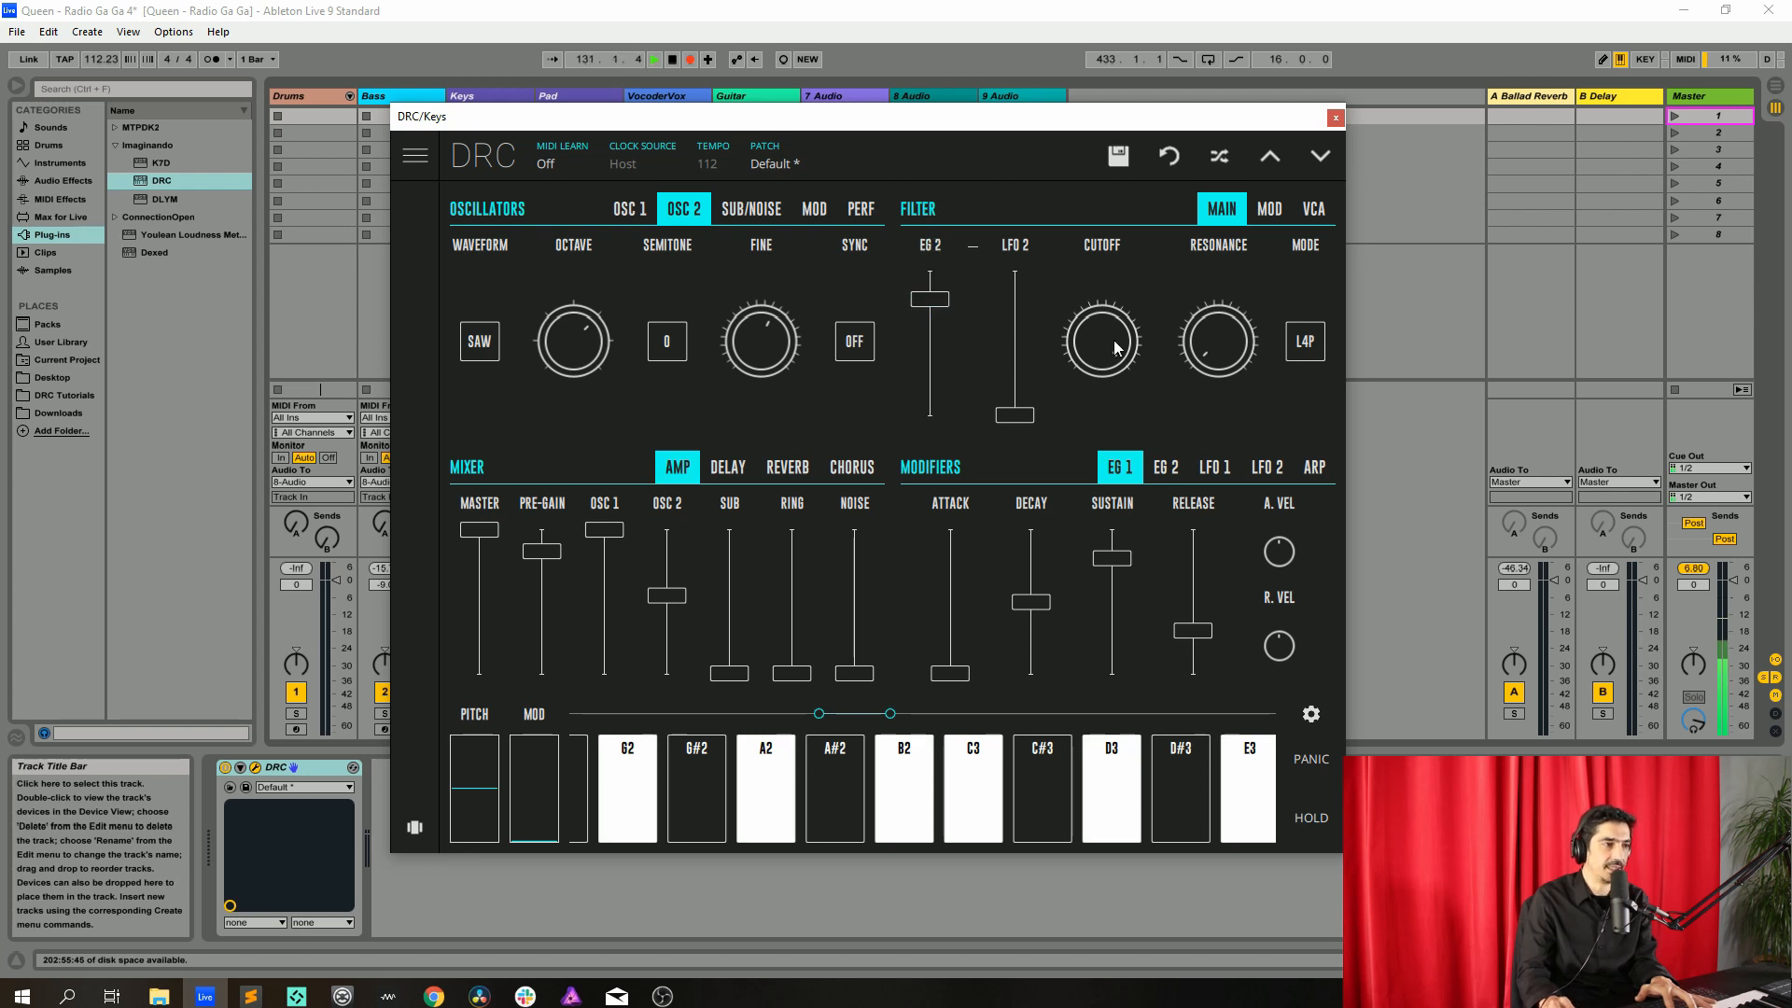
drag(1110, 342, 1094, 637)
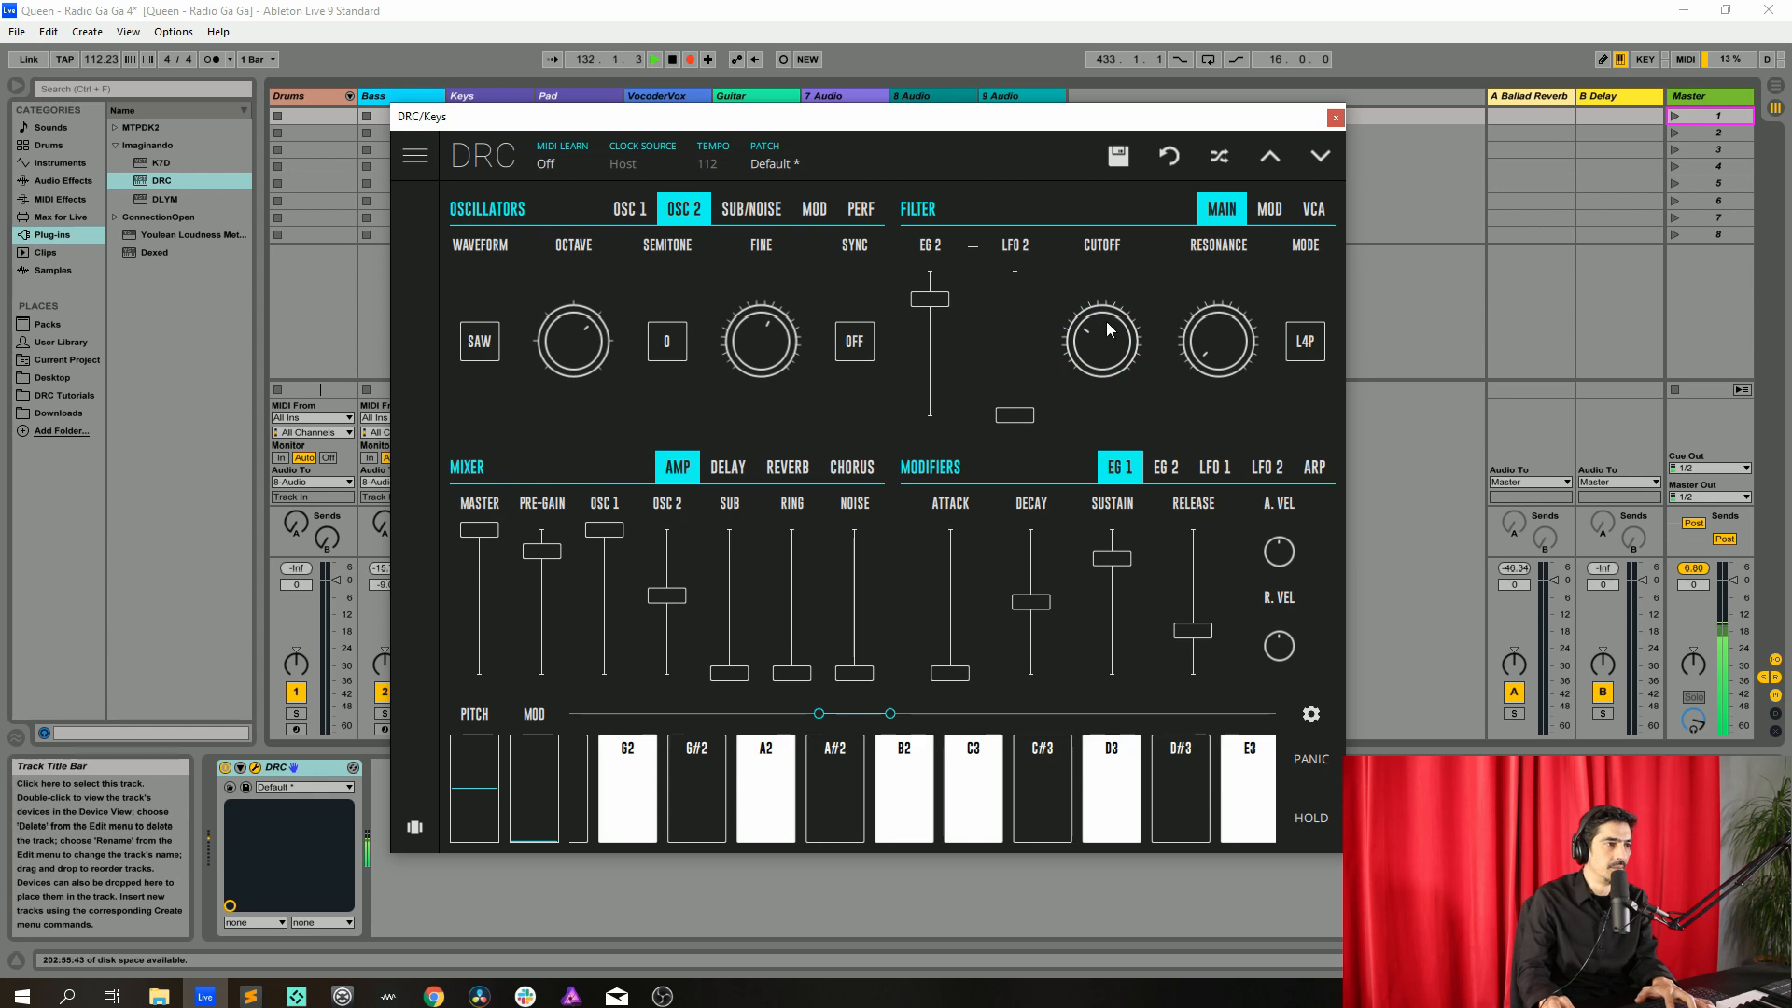
drag(1109, 328, 1193, 290)
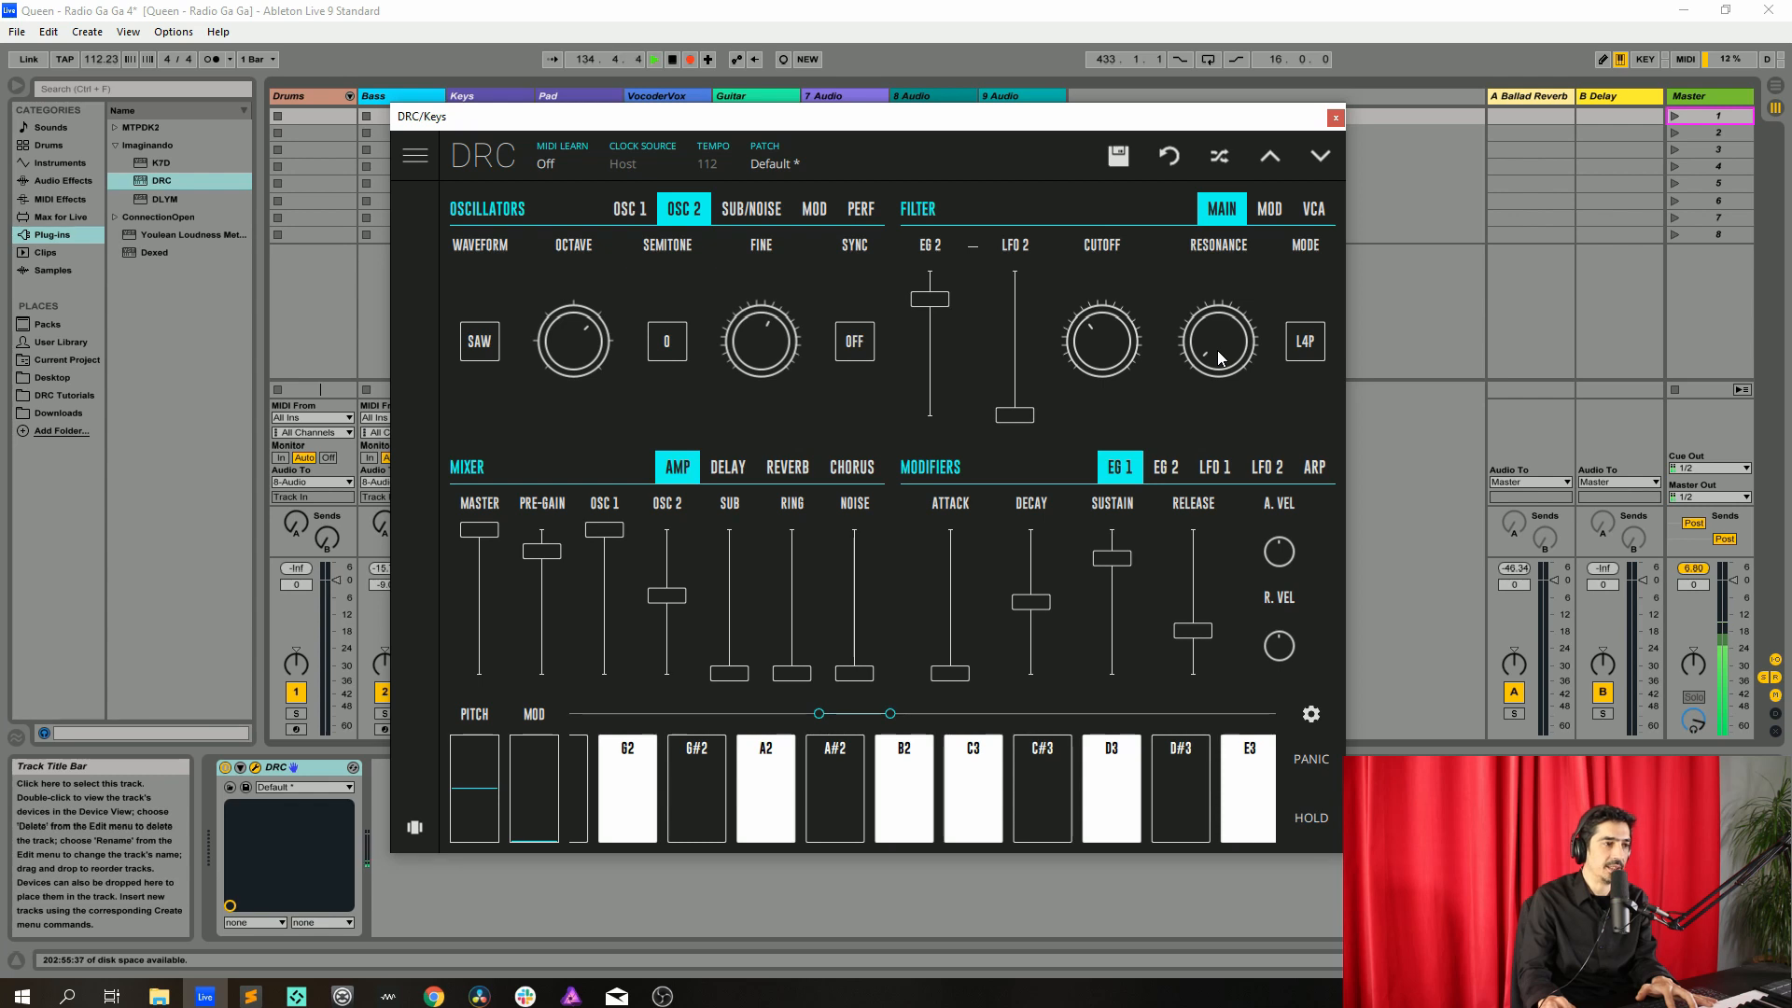
Raise the filter resonance
drag(1221, 358, 1210, 317)
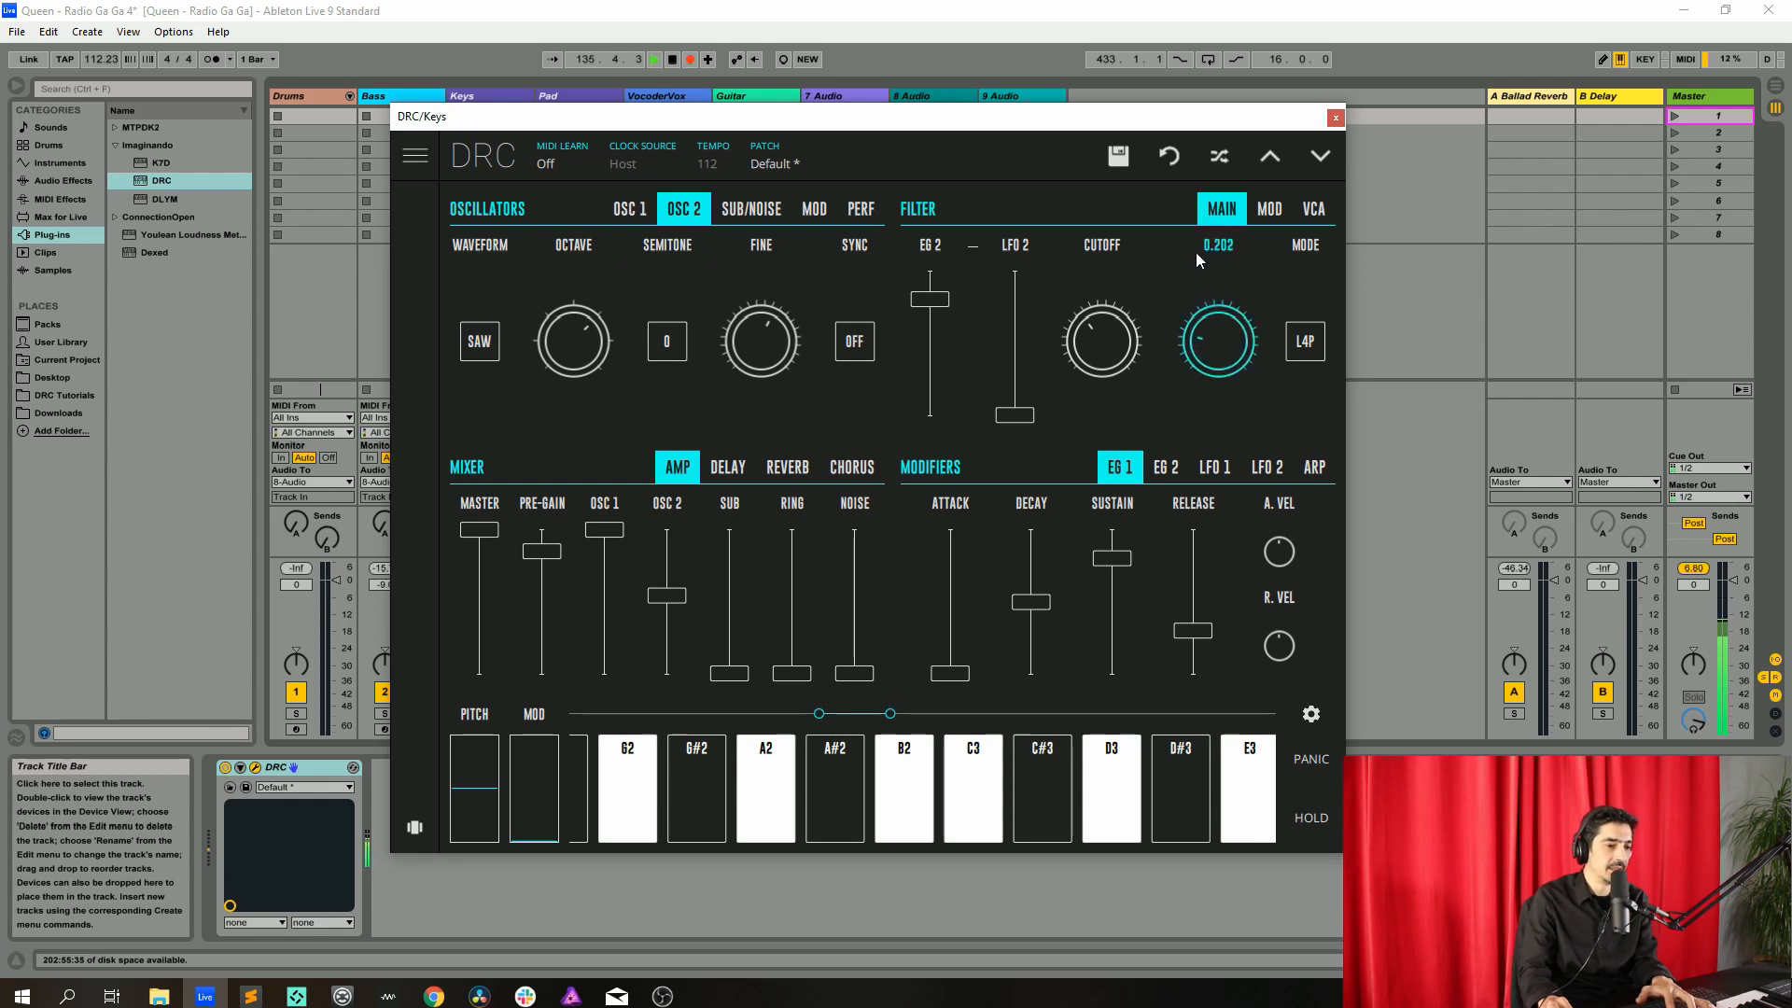
drag(1196, 241, 1202, 163)
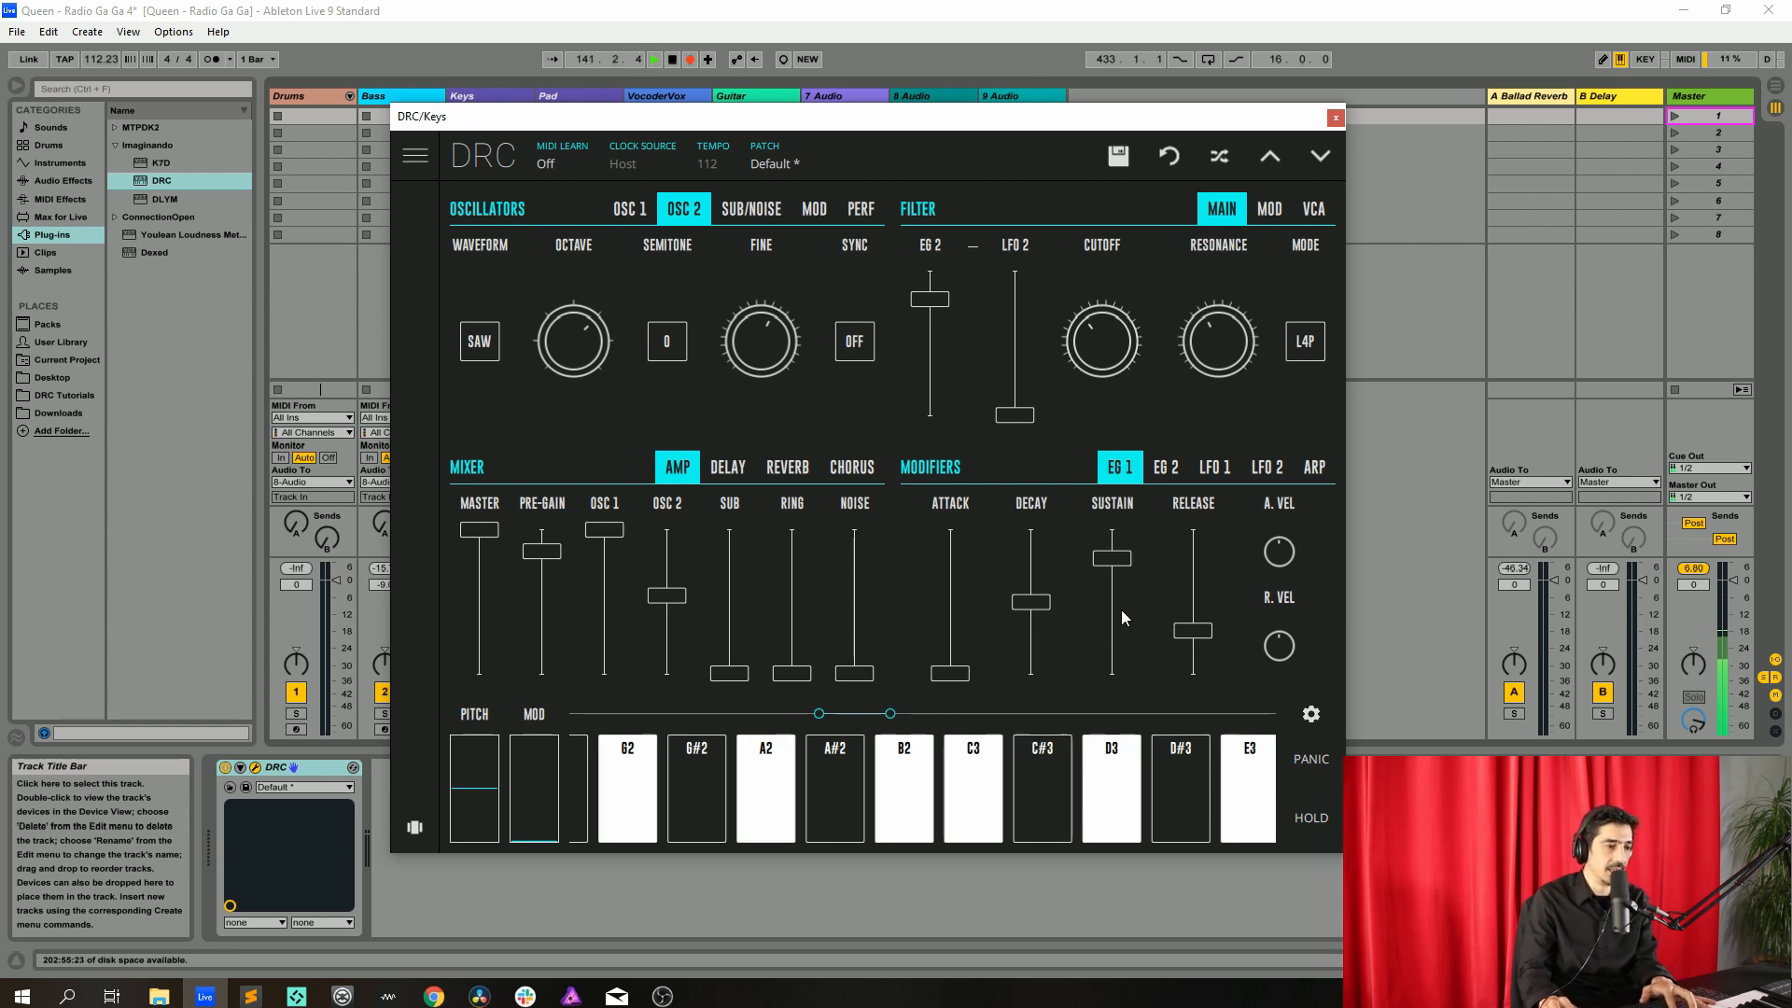
Set the EG 1 amp envelope's sustain to minimum and slightly adjust its decay and release
drag(1120, 557, 1120, 681)
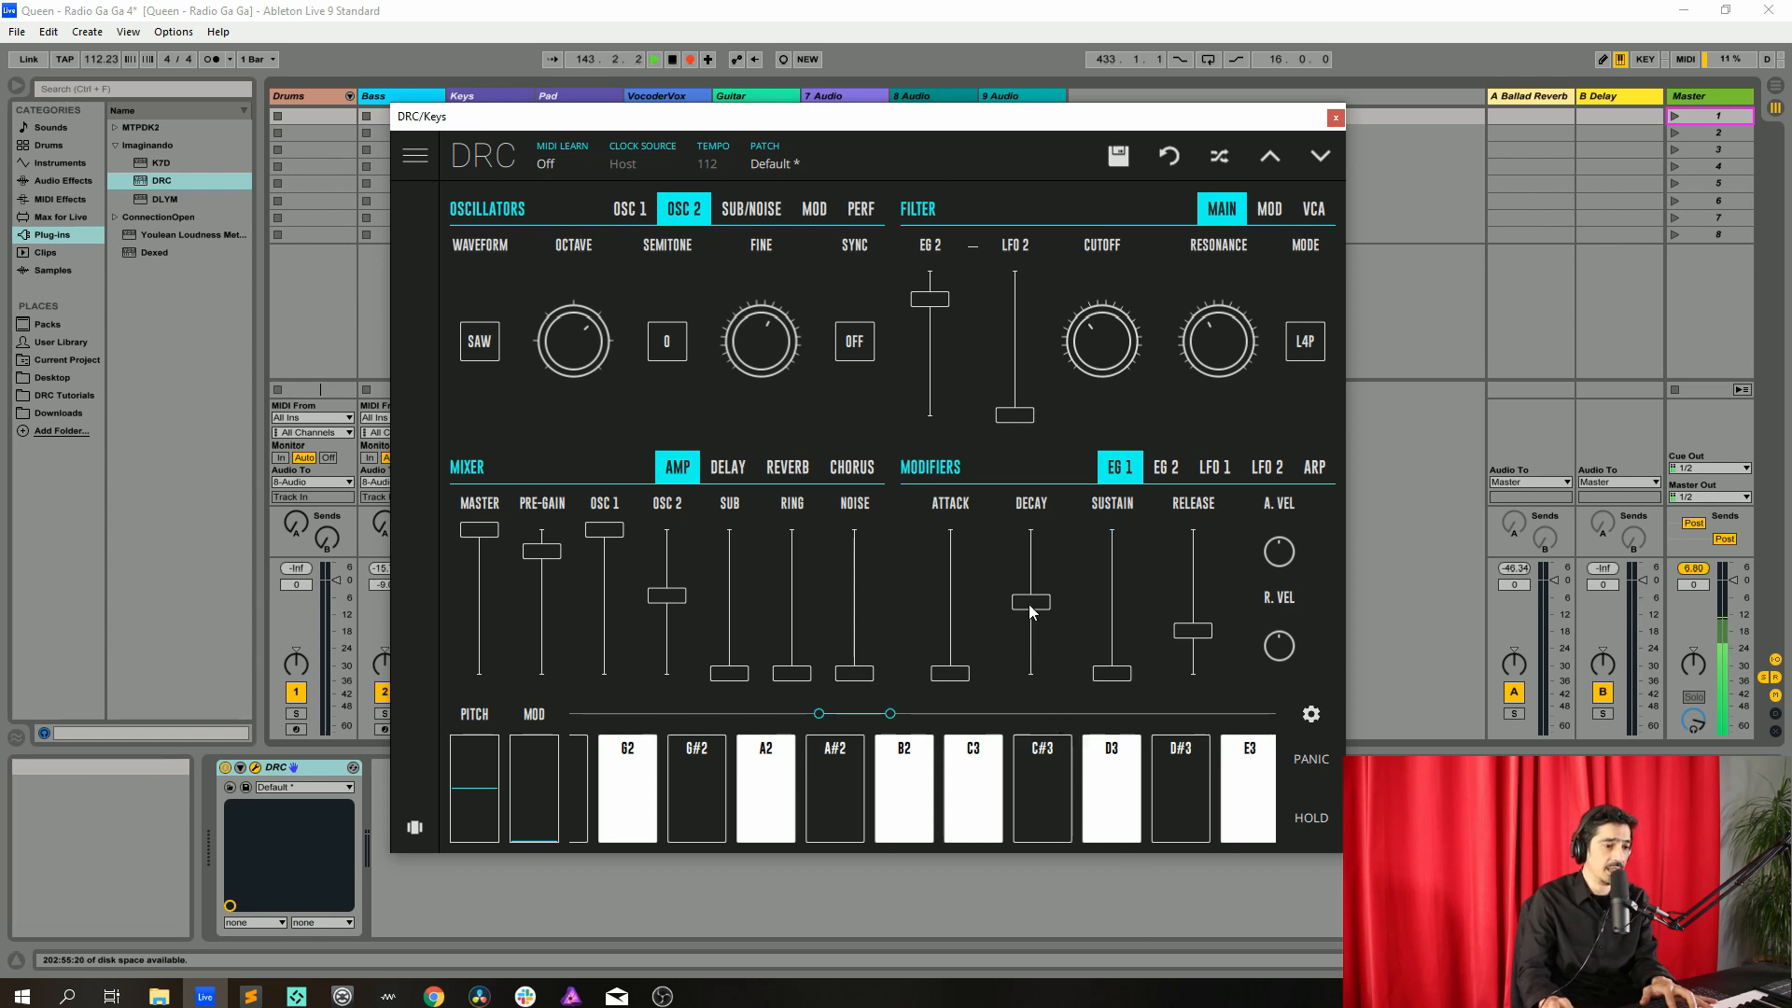
drag(1032, 607, 1036, 639)
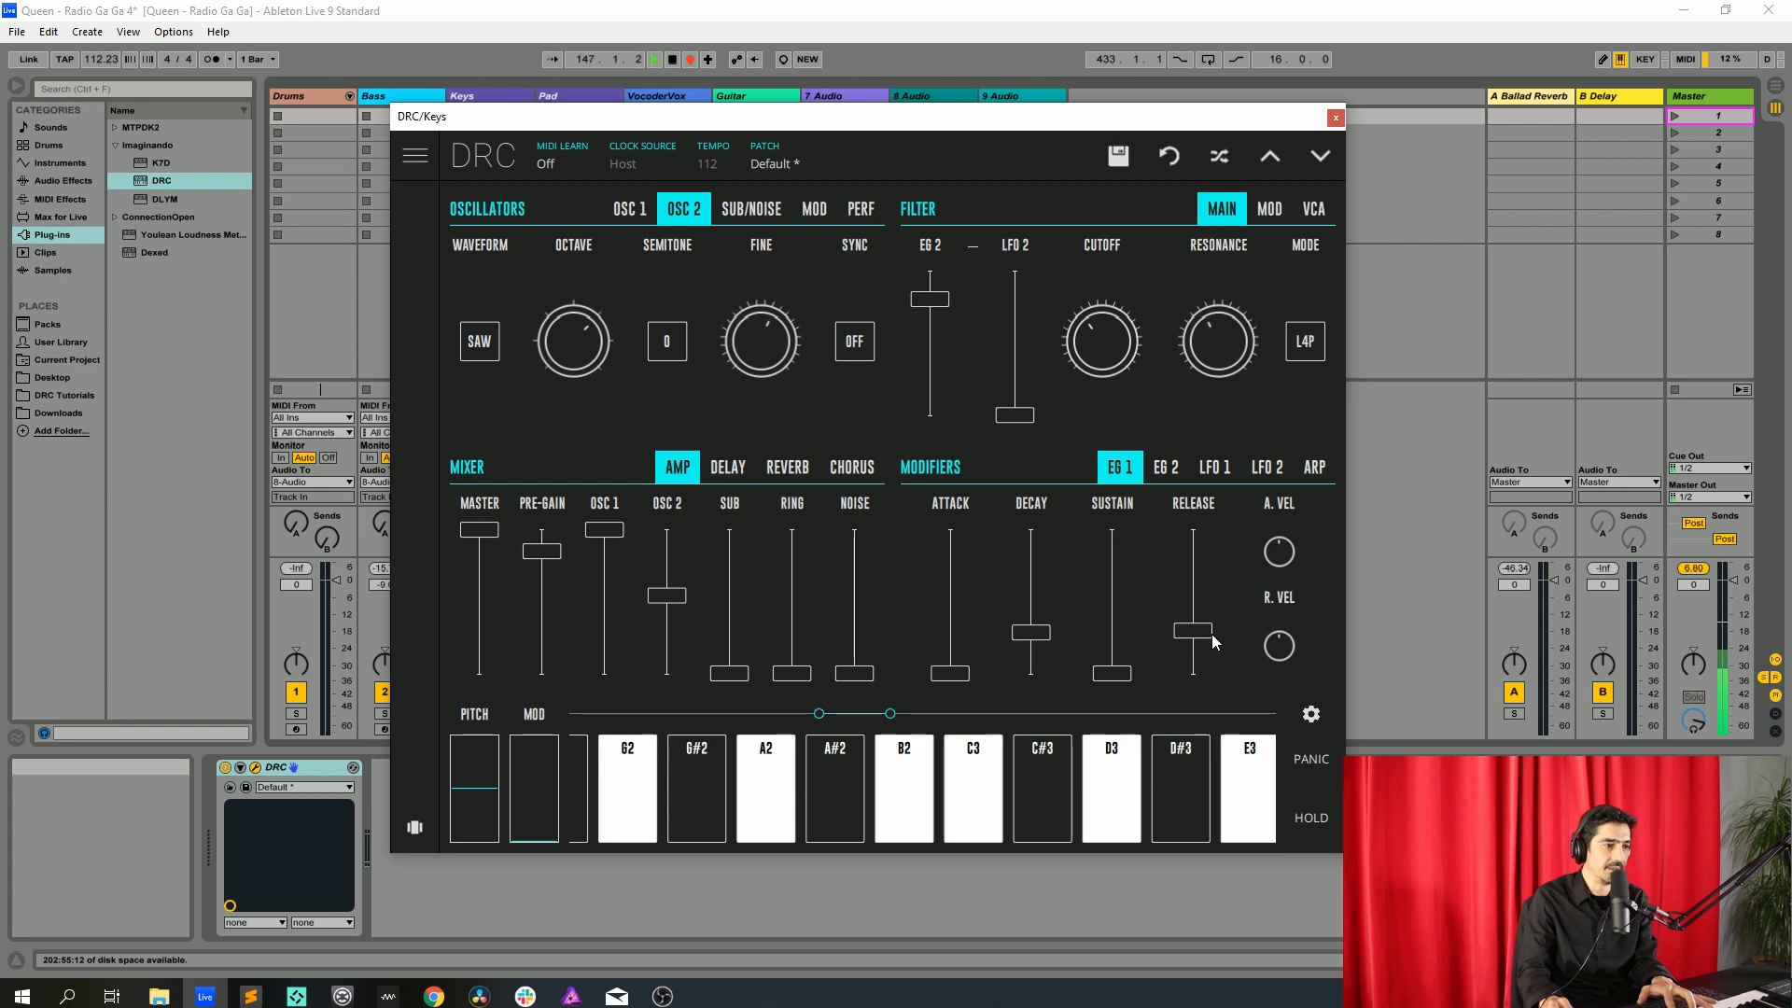
drag(1214, 636, 1204, 627)
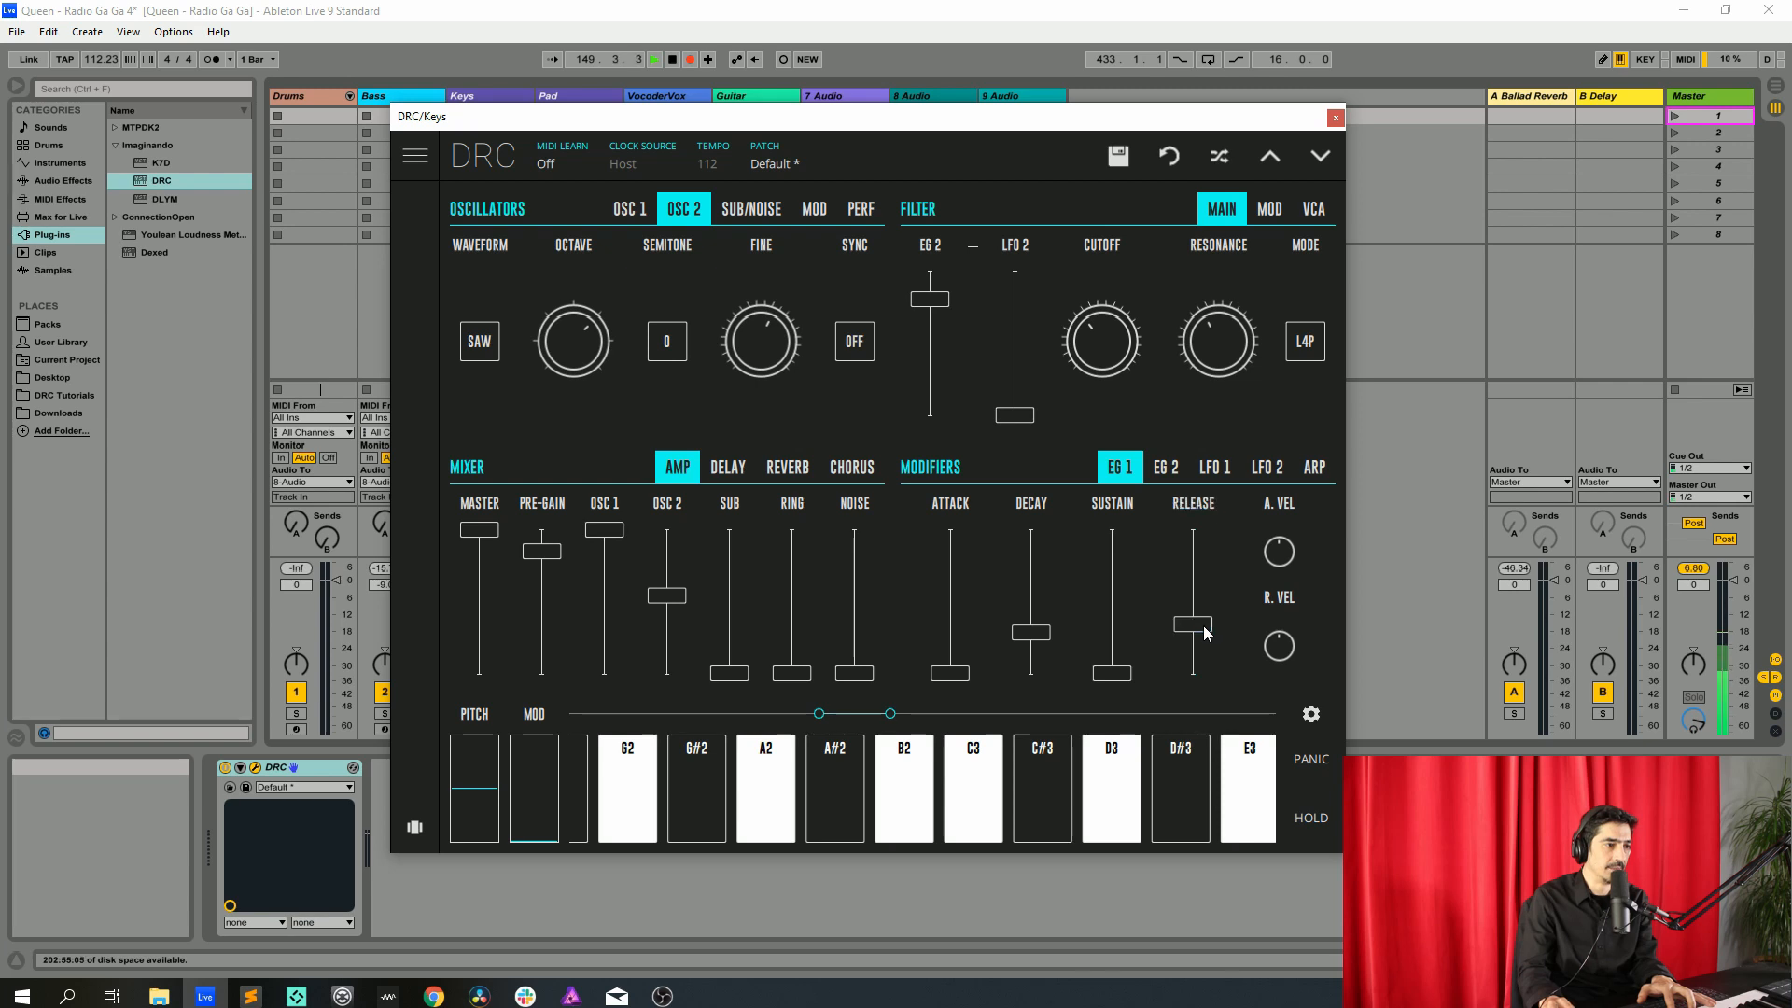
On the EG 2 envelope, raise the decay slightly, reset sustain to full and raise the release
click(1158, 468)
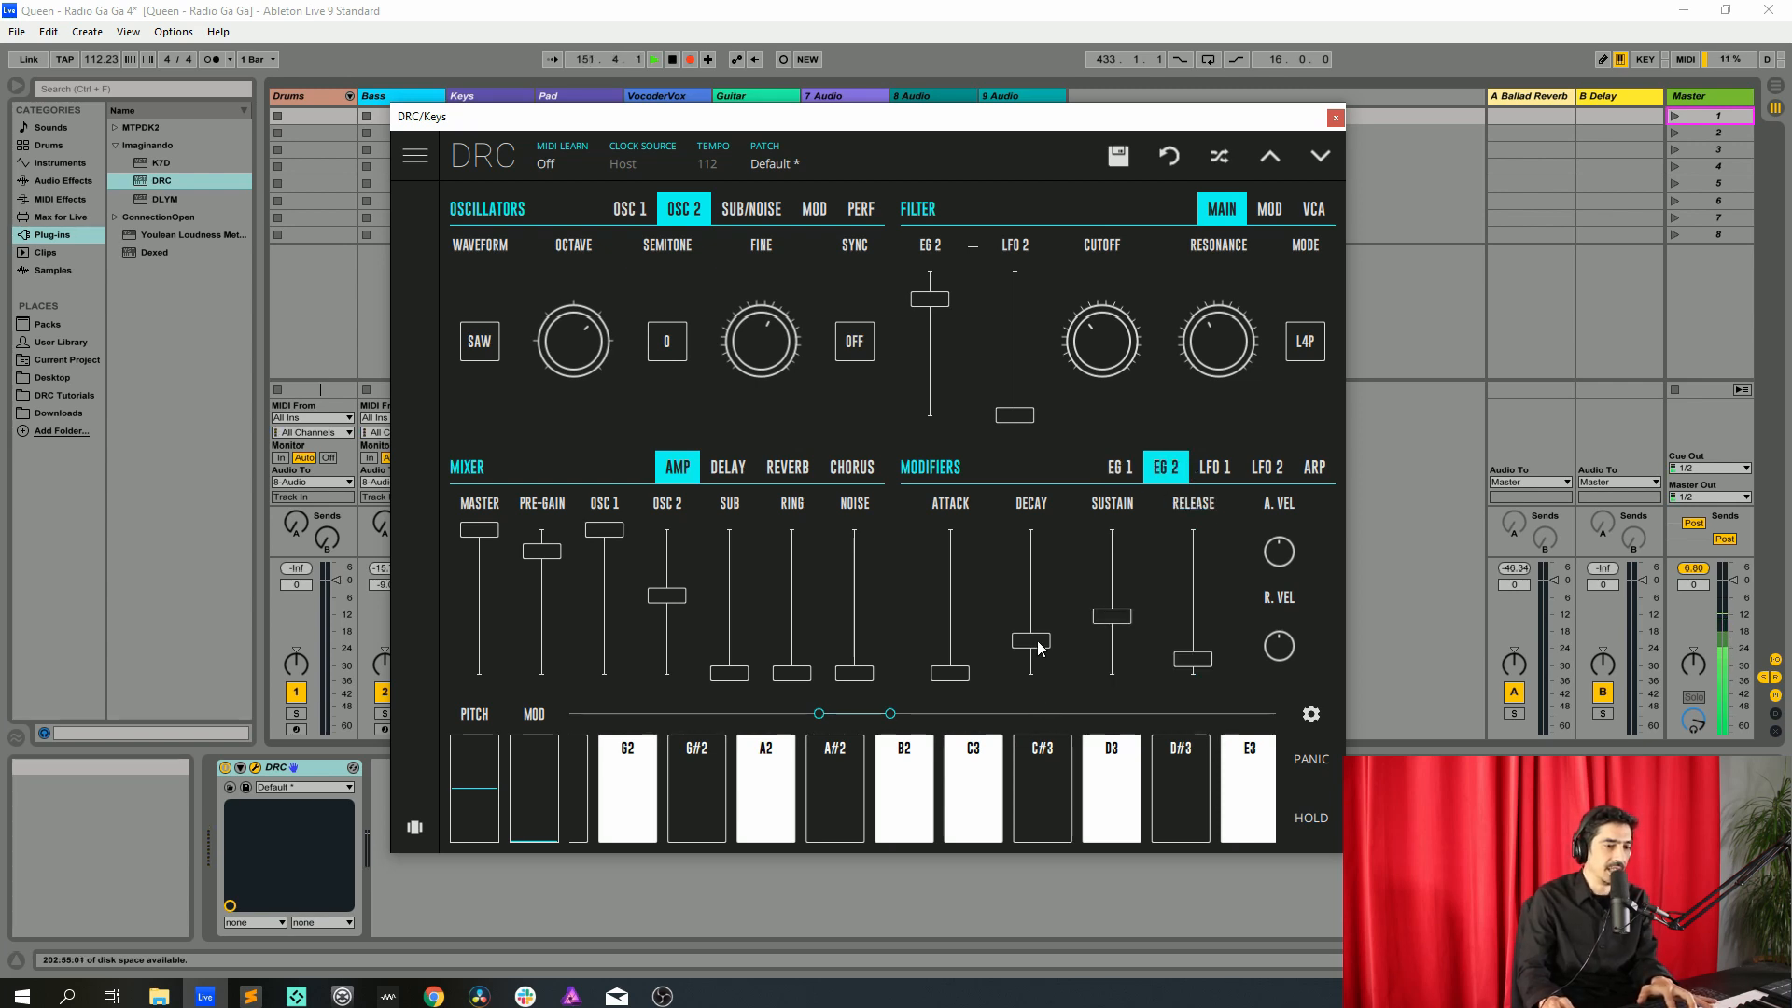
drag(1035, 646, 1041, 622)
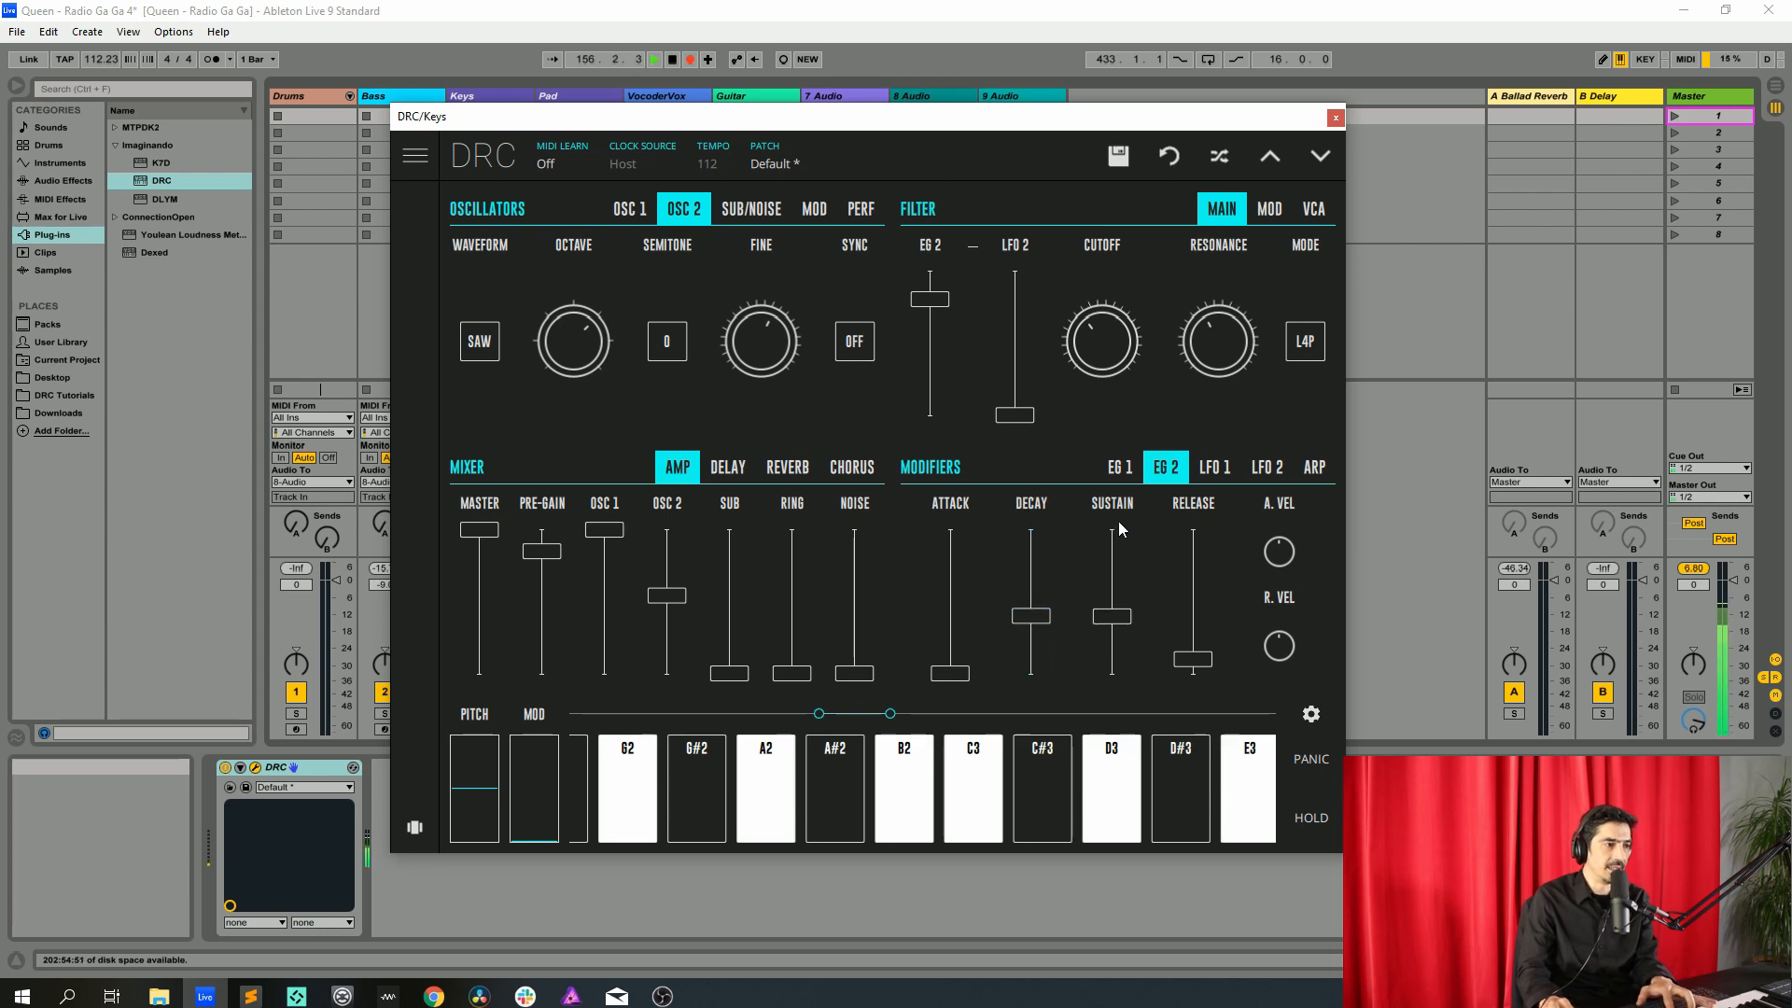
double_click(1118, 594)
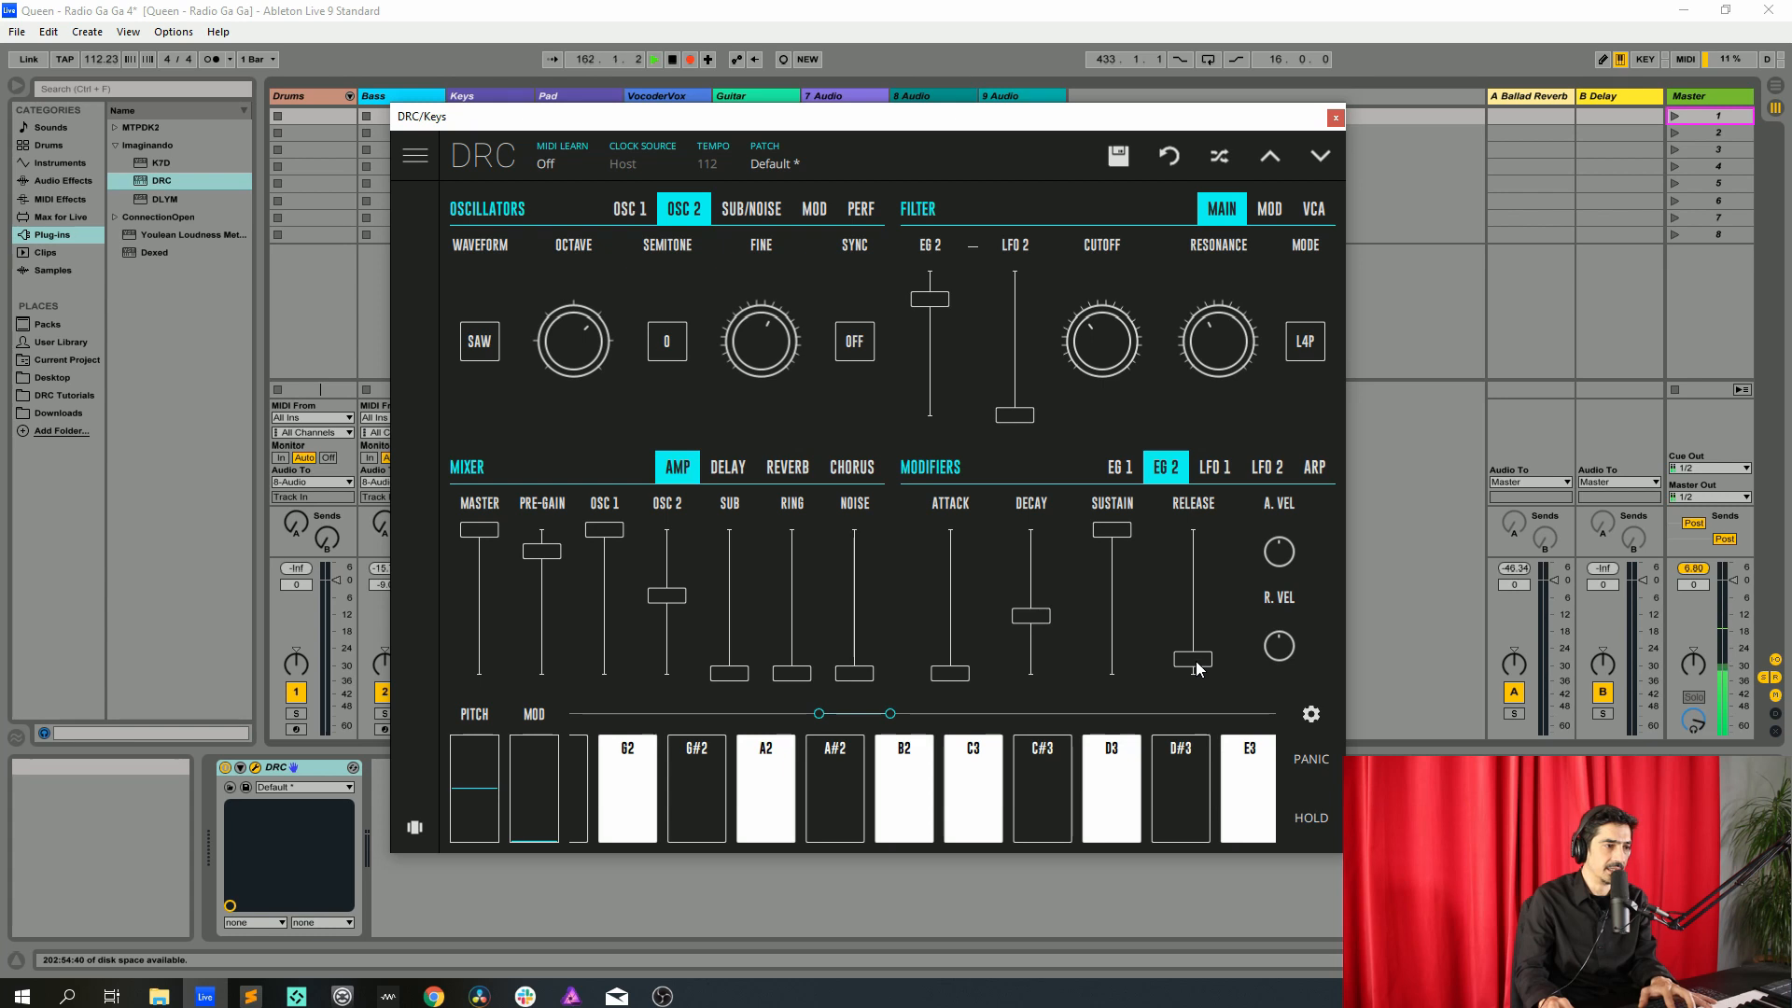
drag(1199, 666, 1206, 619)
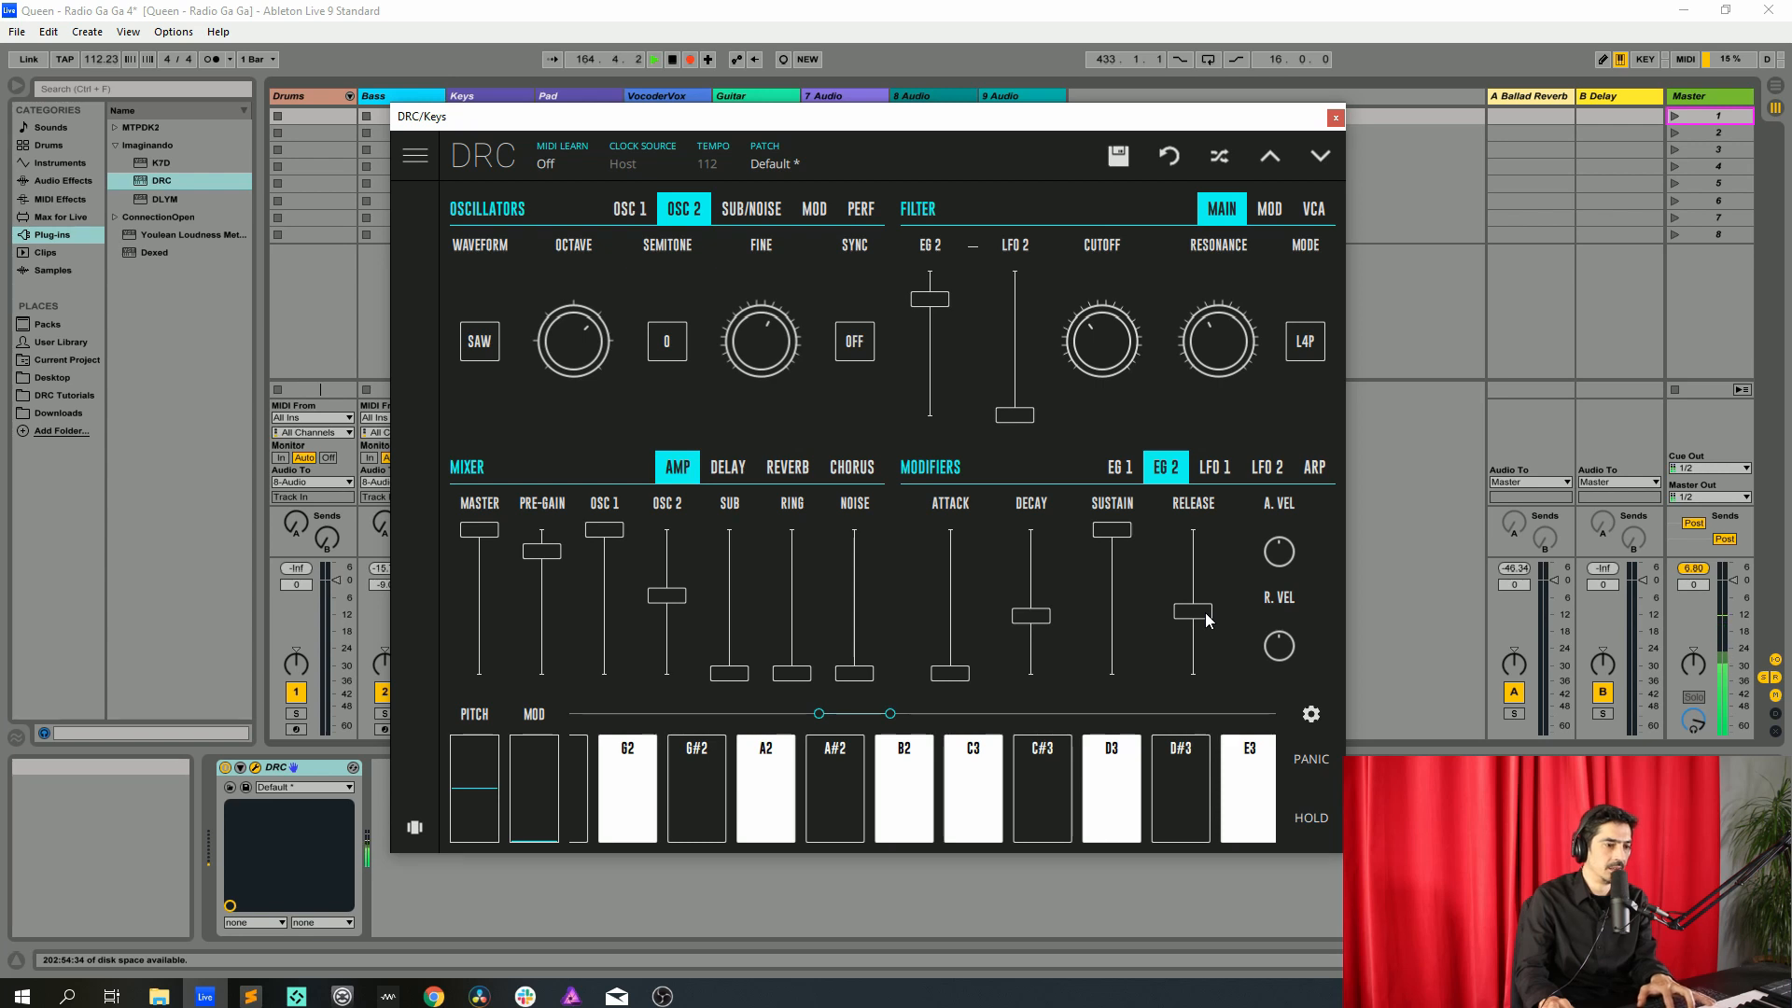
Raise the Keys synth's reverb amount and reverb decay
click(789, 474)
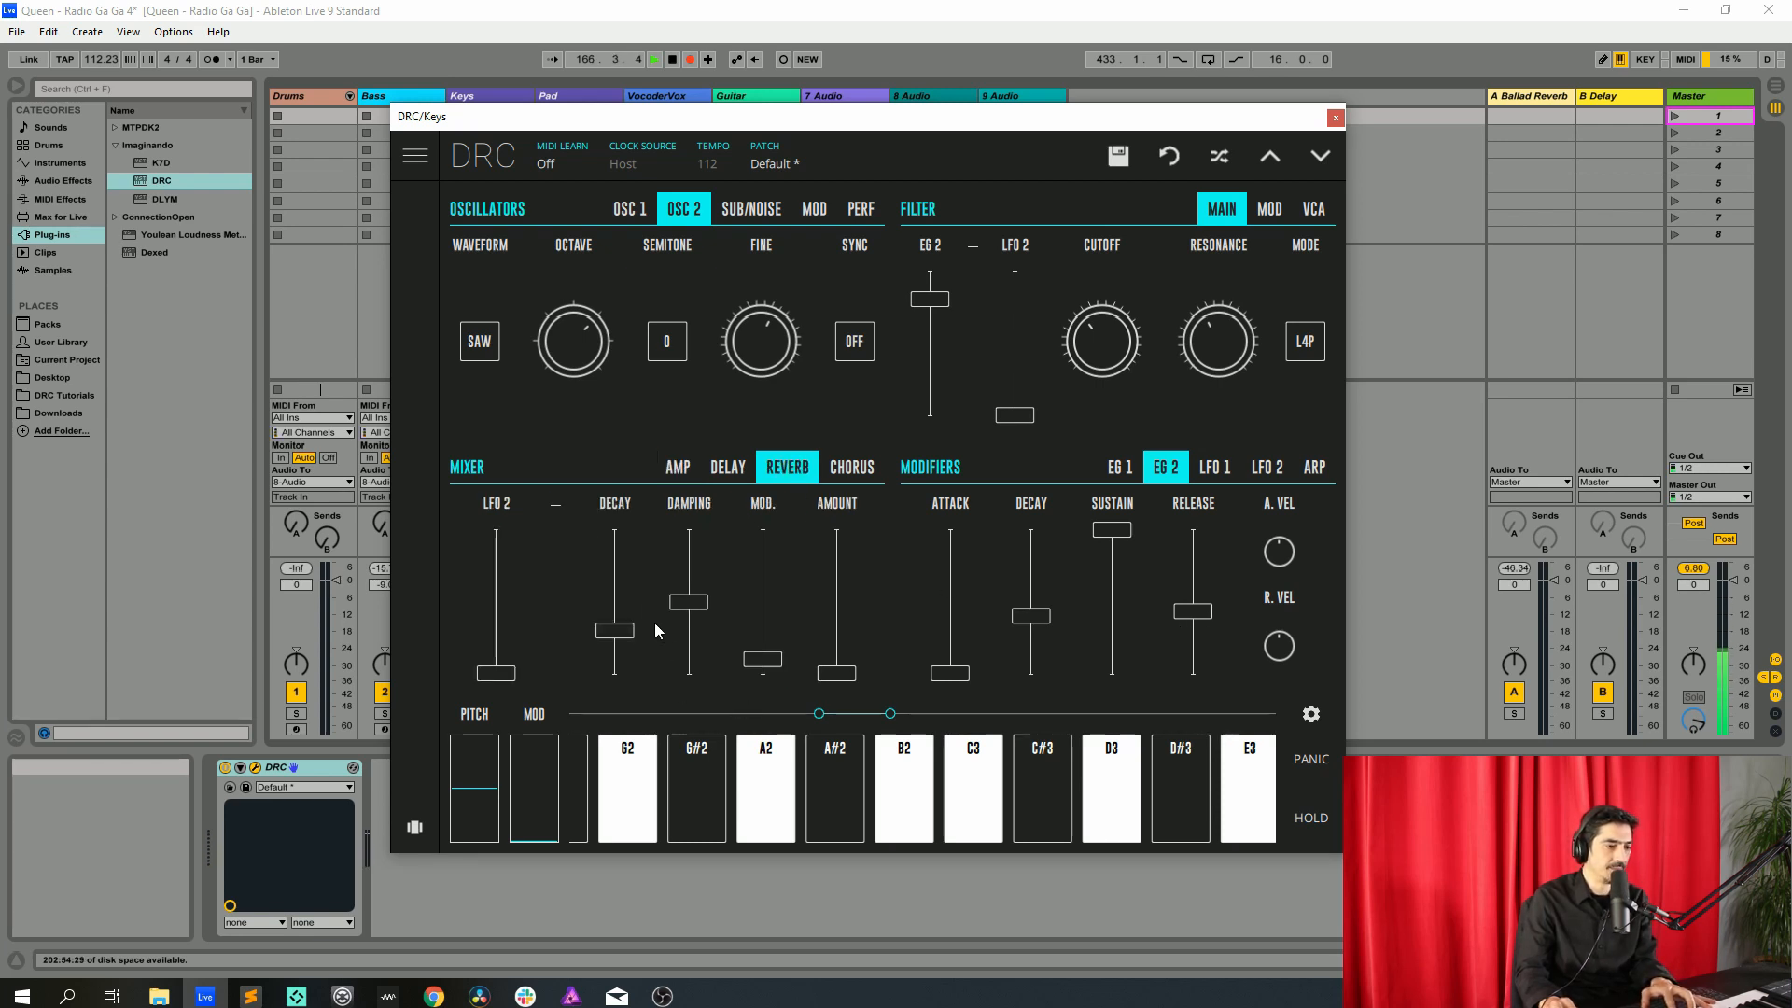
click(837, 628)
drag(837, 630, 854, 603)
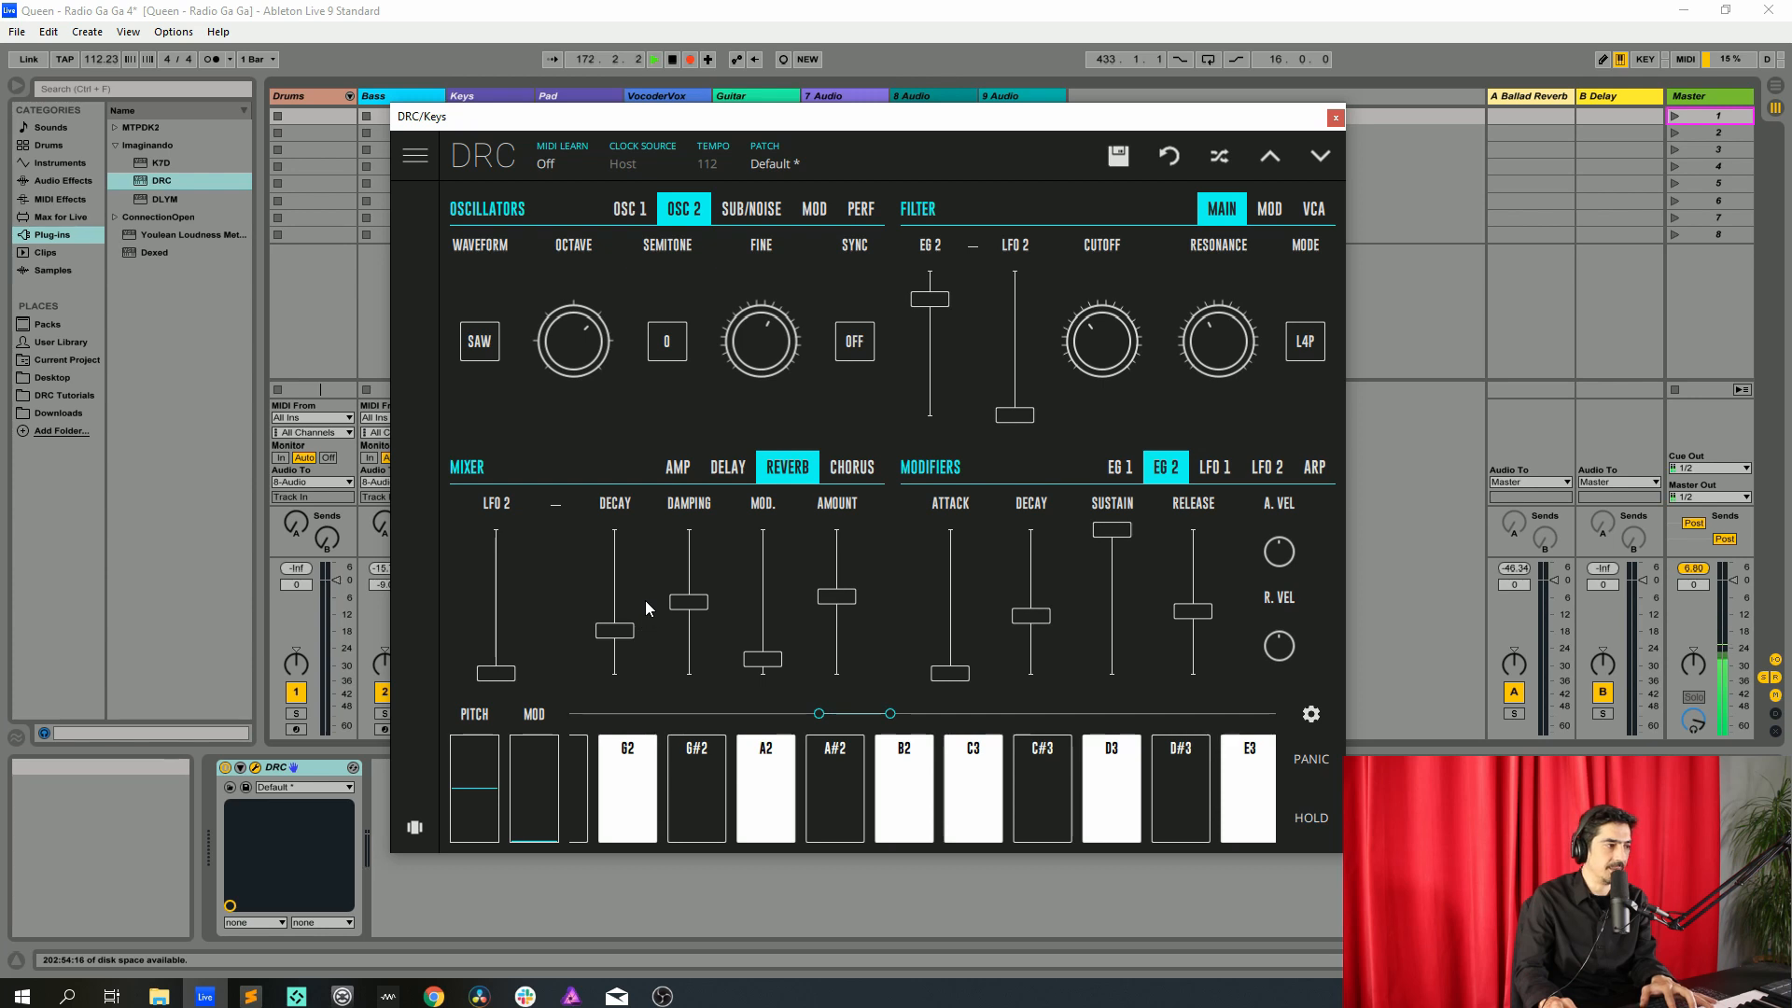
drag(646, 601, 658, 564)
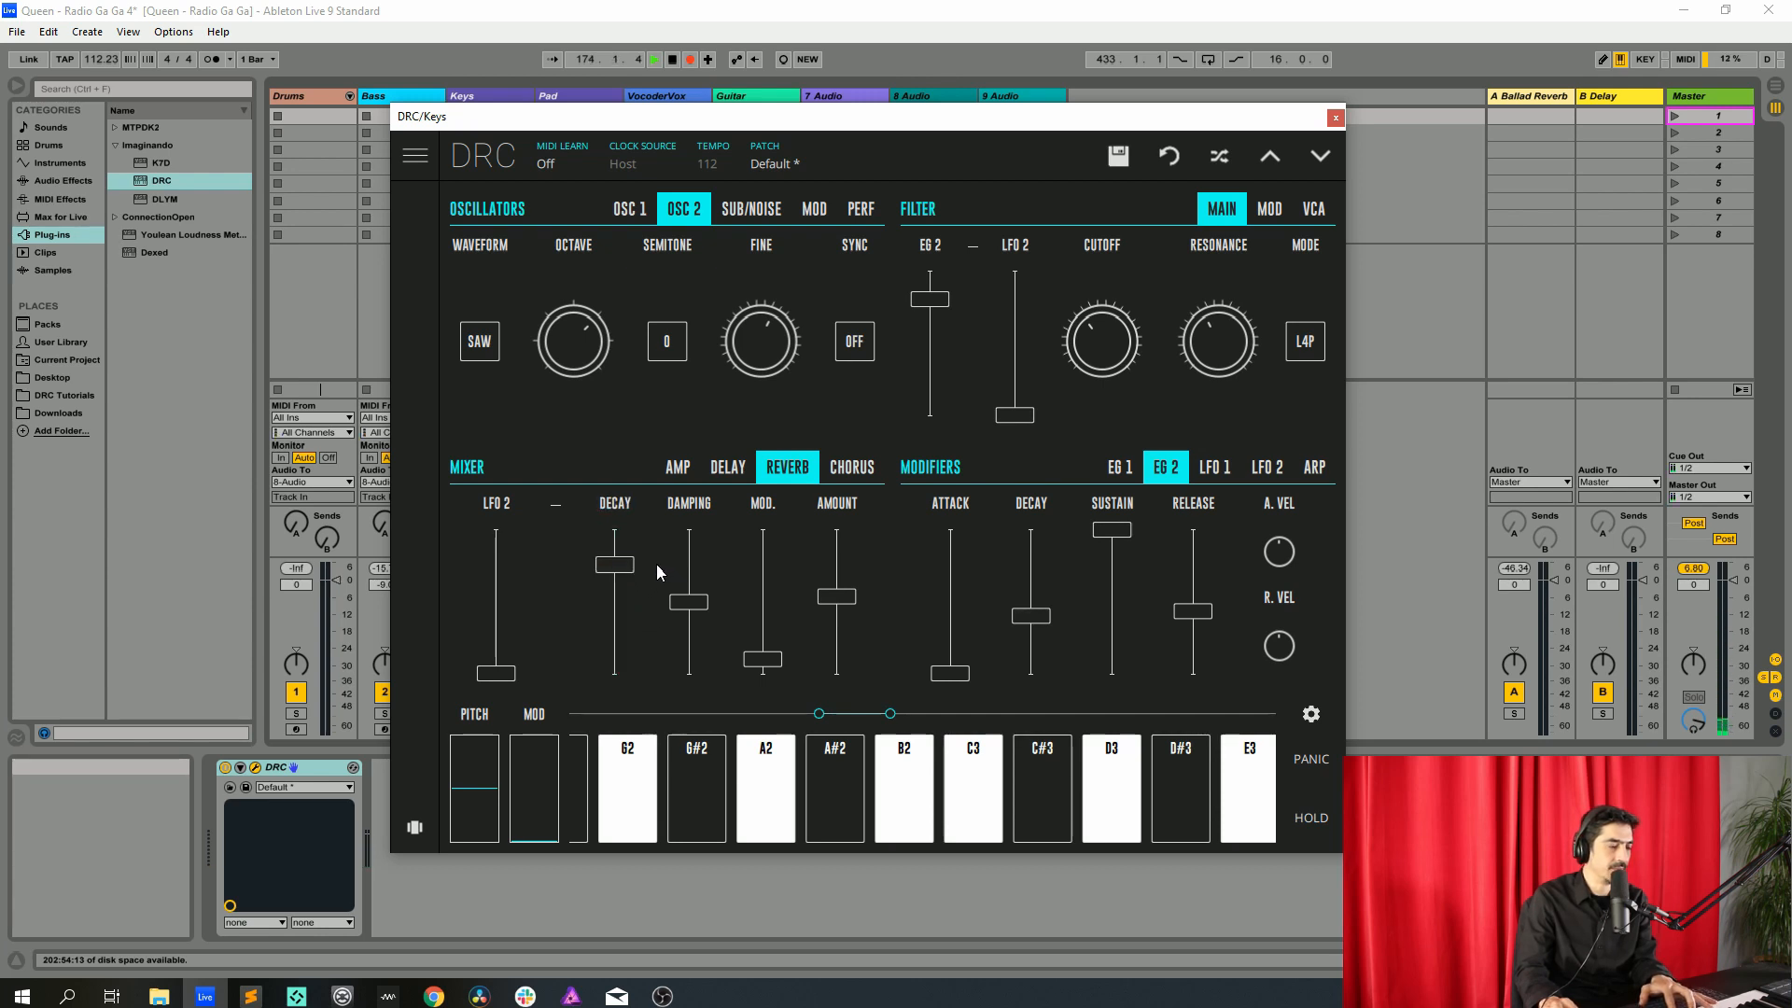
Close the Keys synth window and raise the Keys track's Send A level
click(1336, 118)
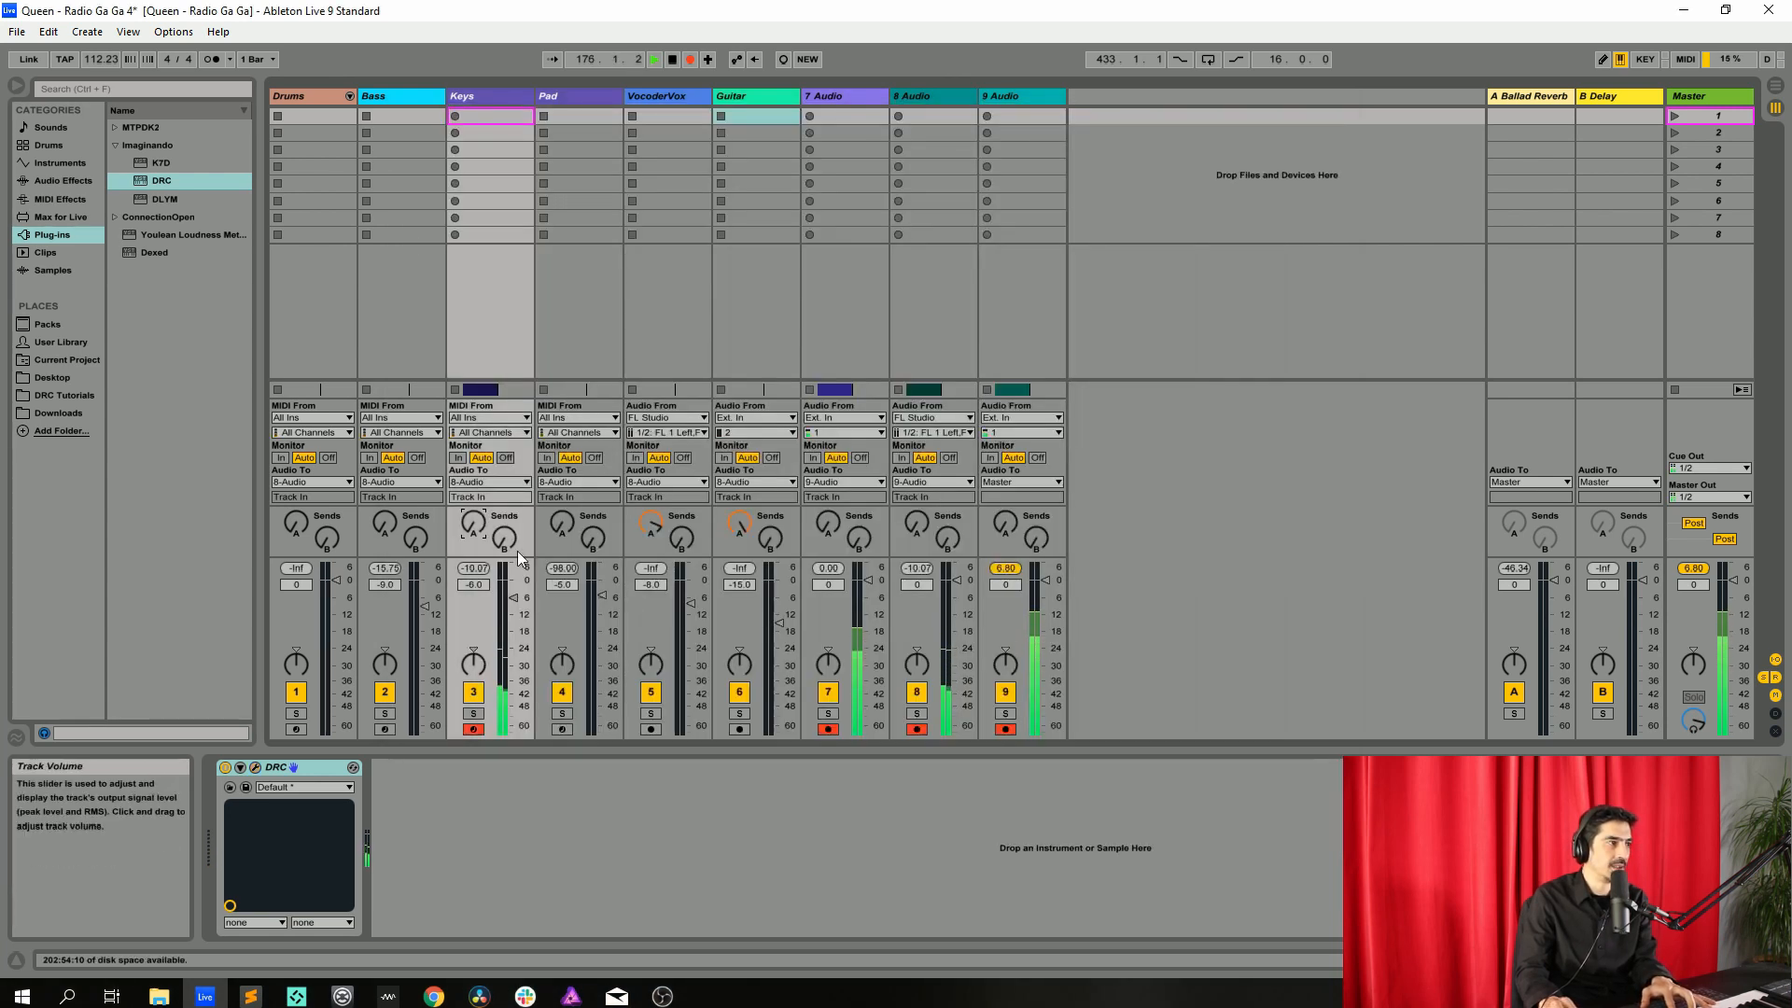
drag(476, 524, 476, 510)
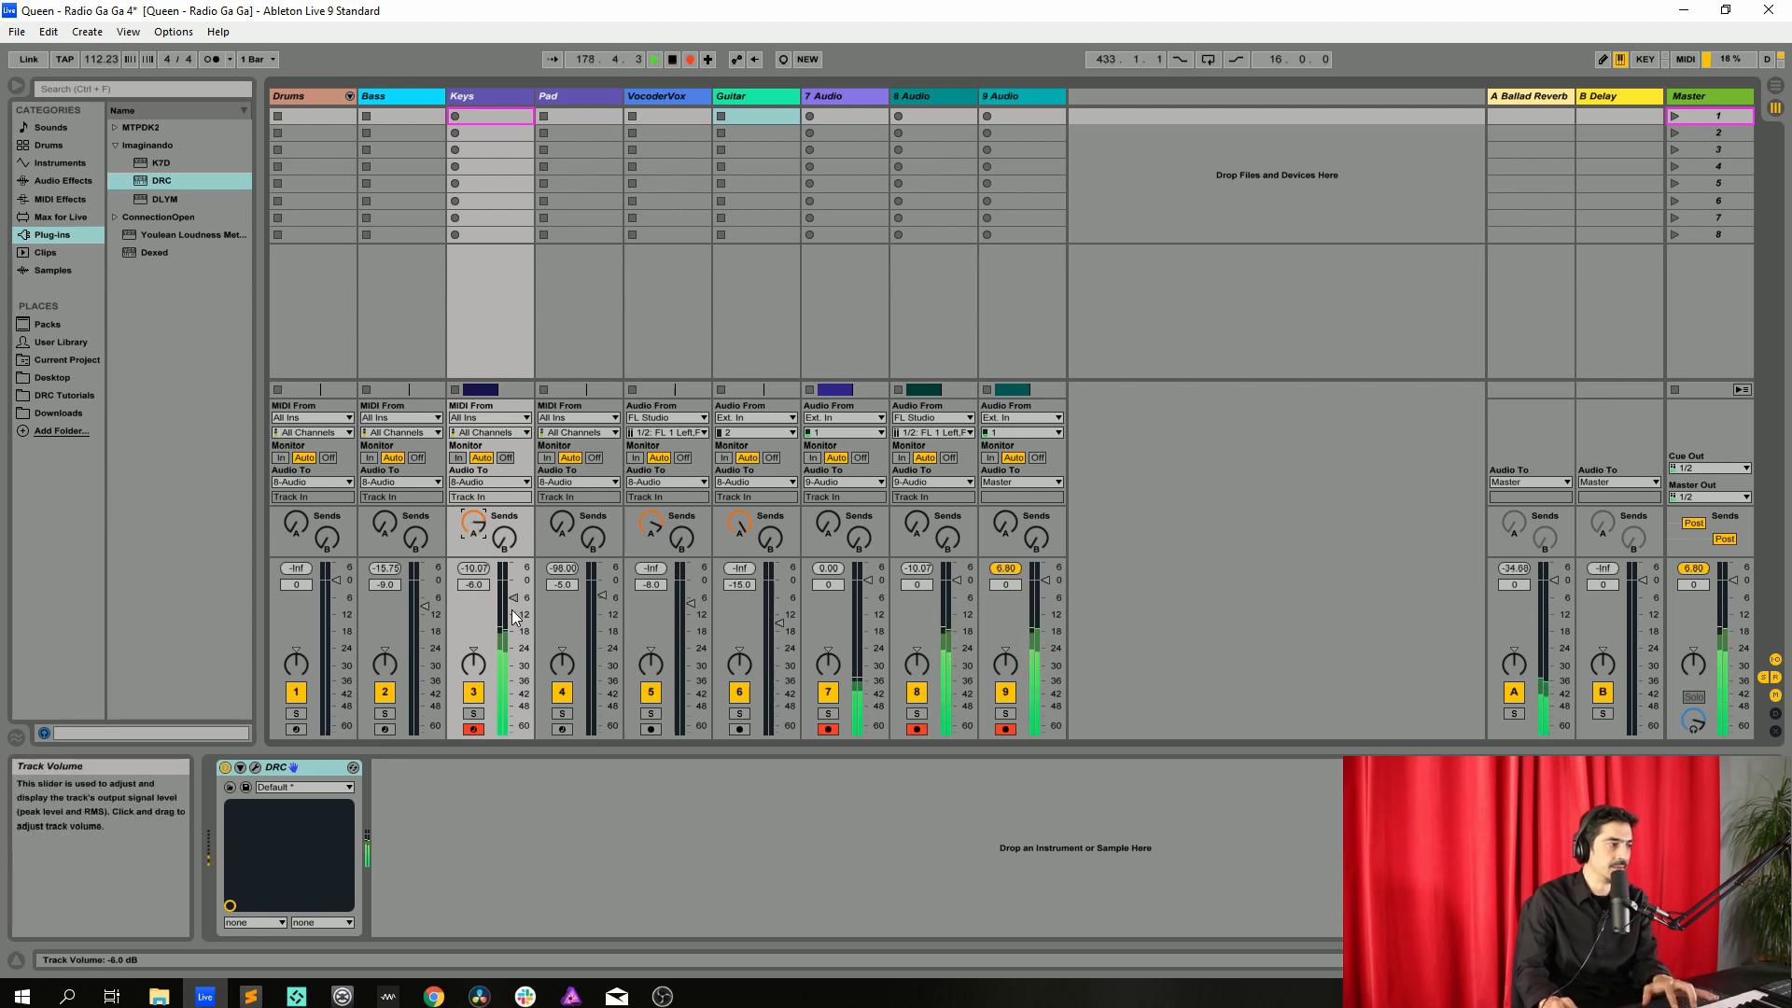
Select the Pad track and arm it for recording
click(563, 90)
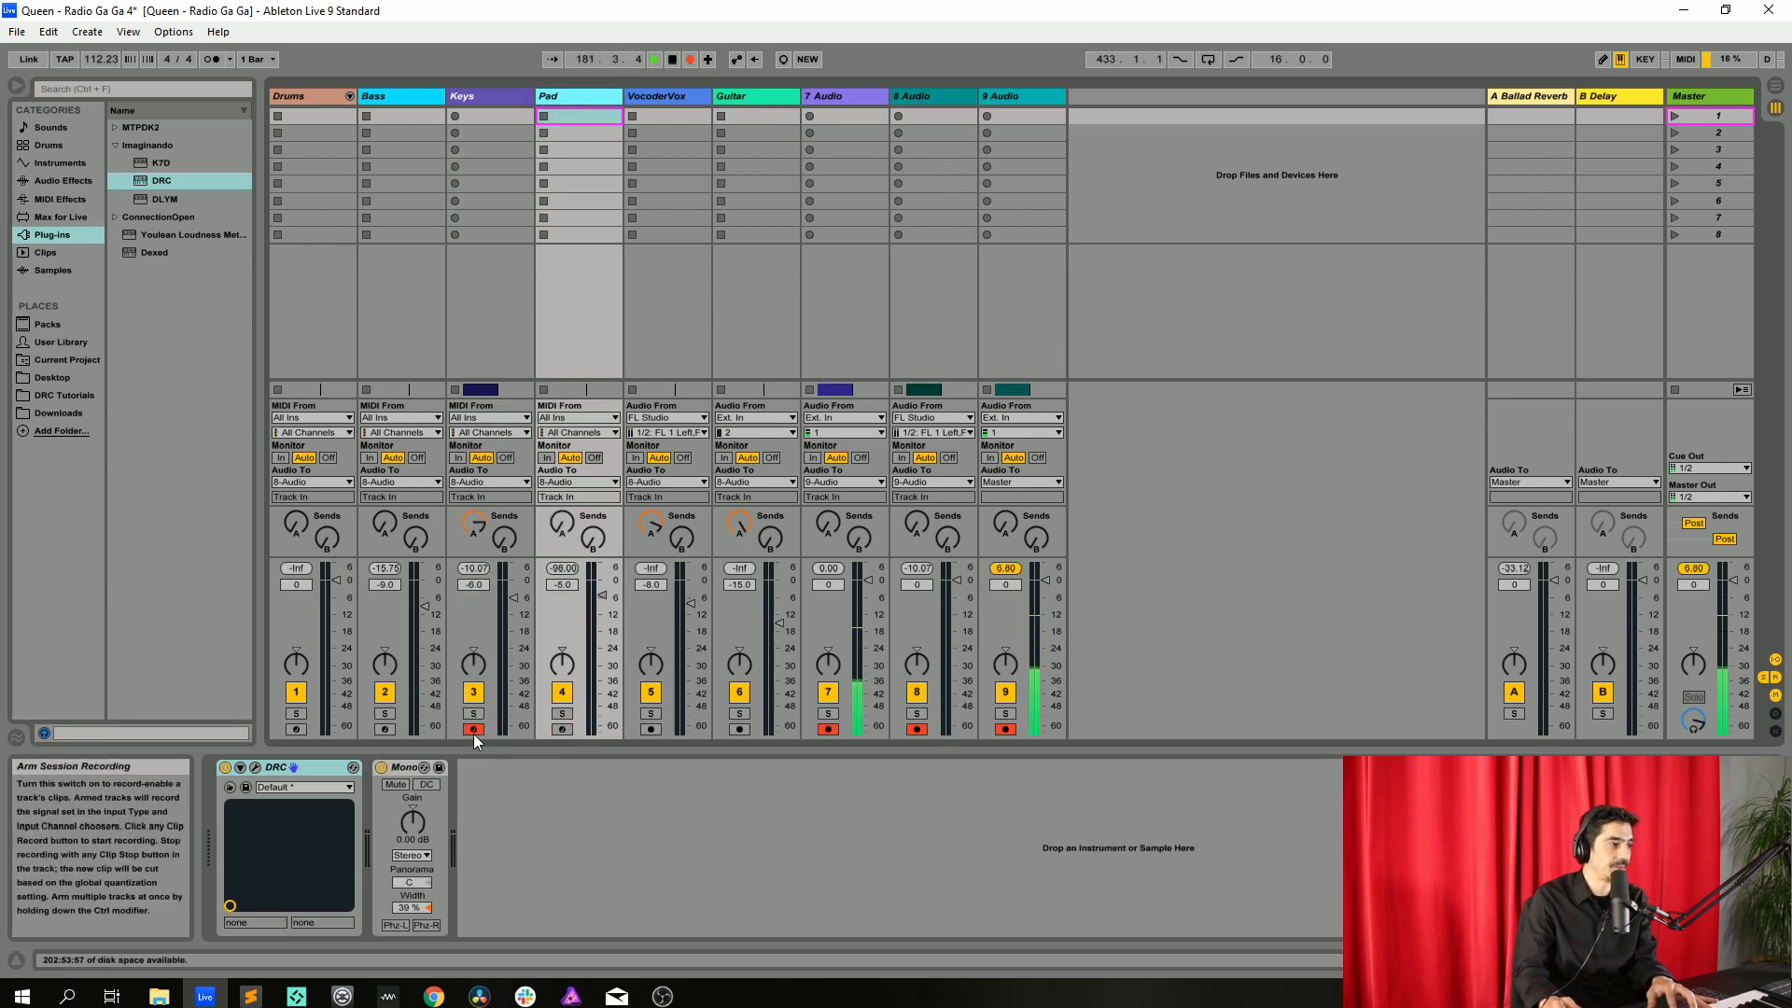
click(532, 95)
click(543, 96)
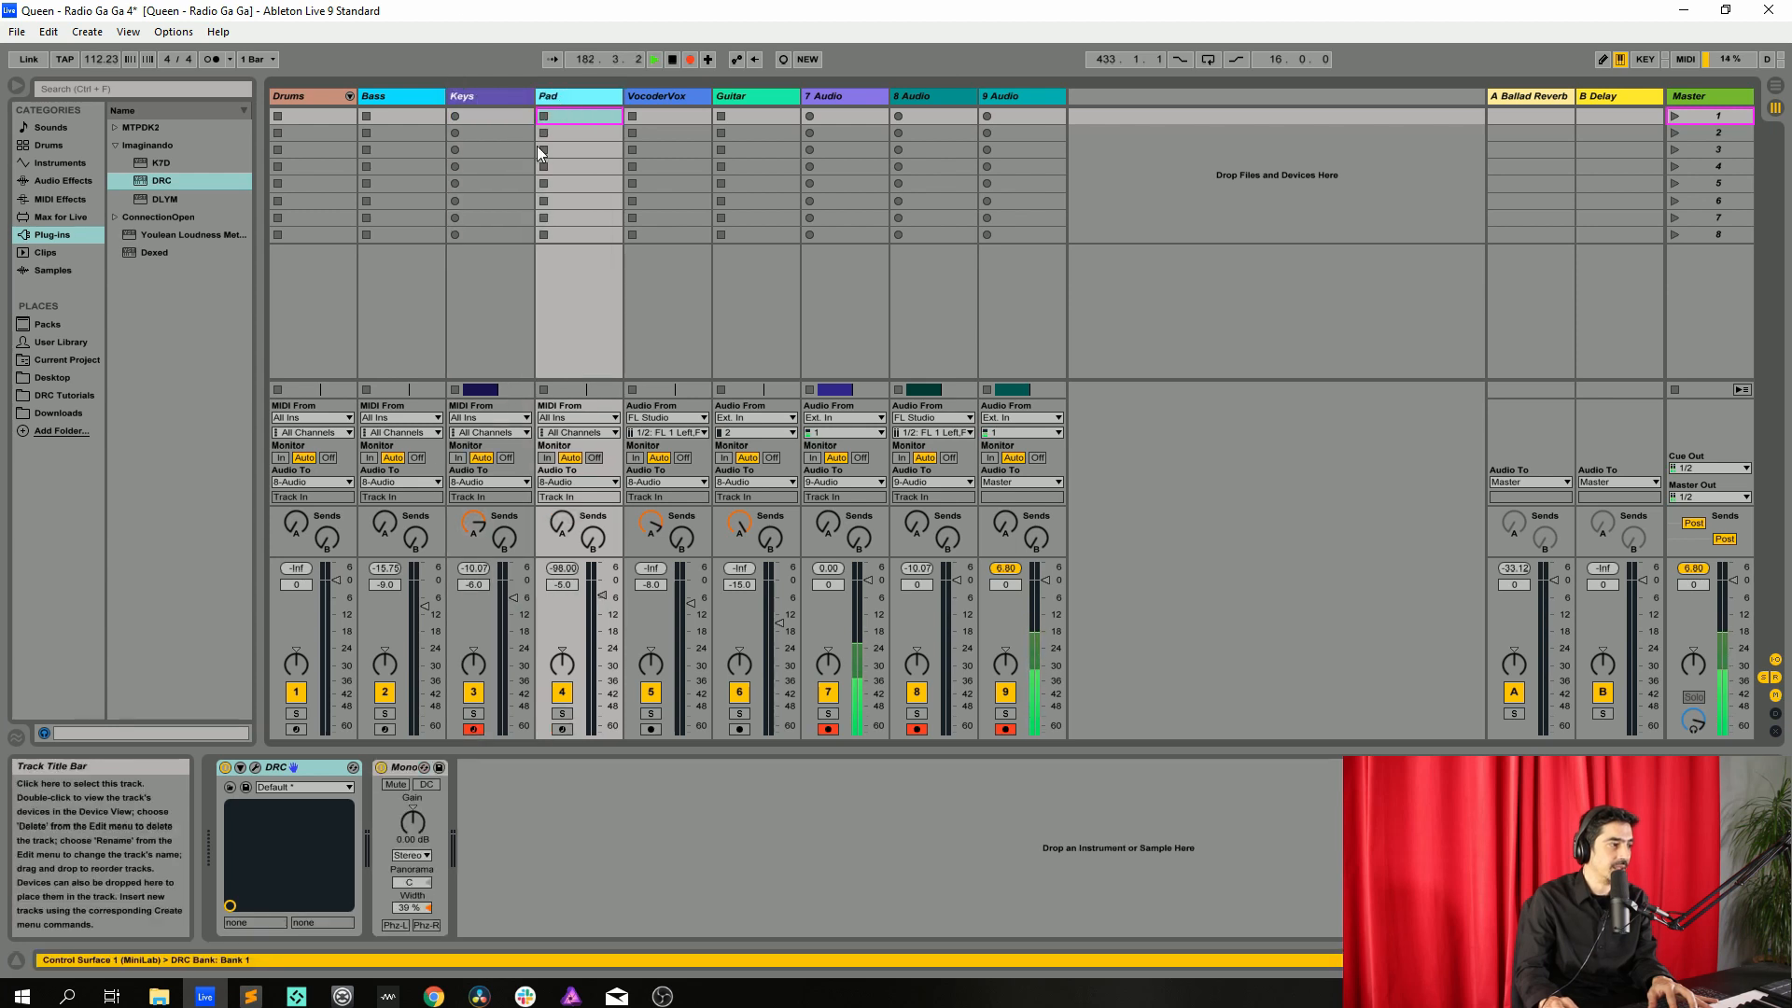
click(562, 729)
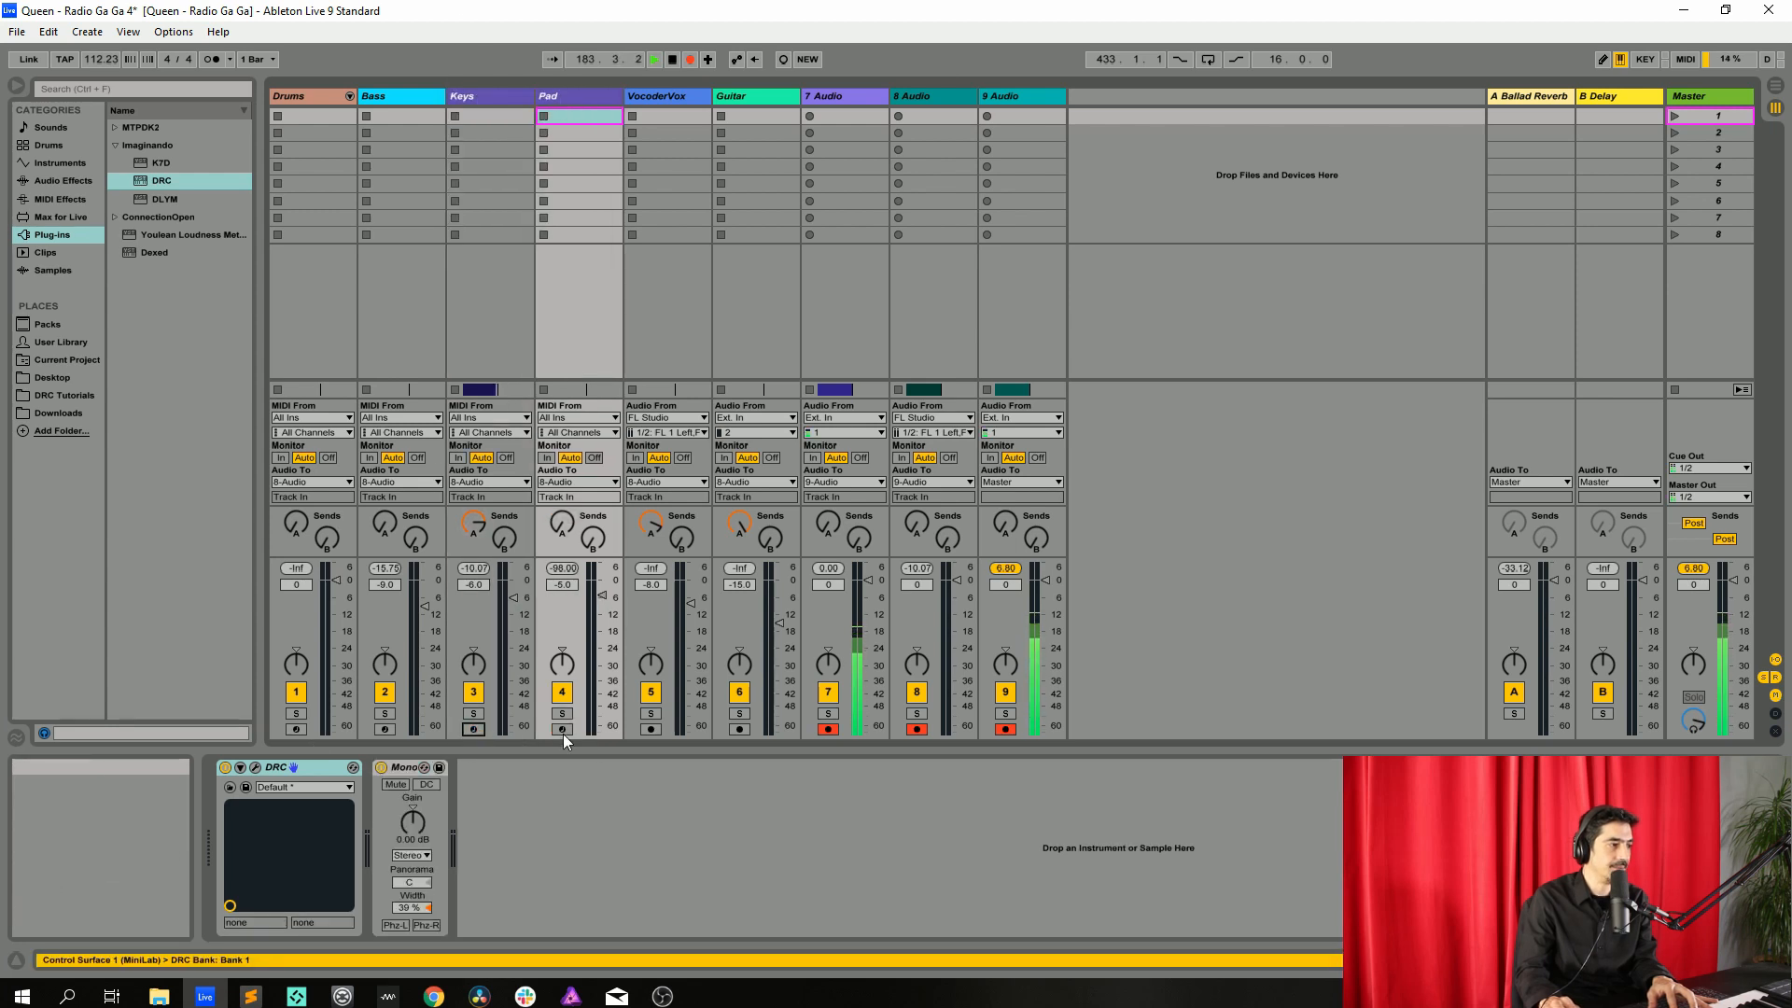
Deactivate the Mono utility on the Pad track and open its DRC synth window
click(381, 767)
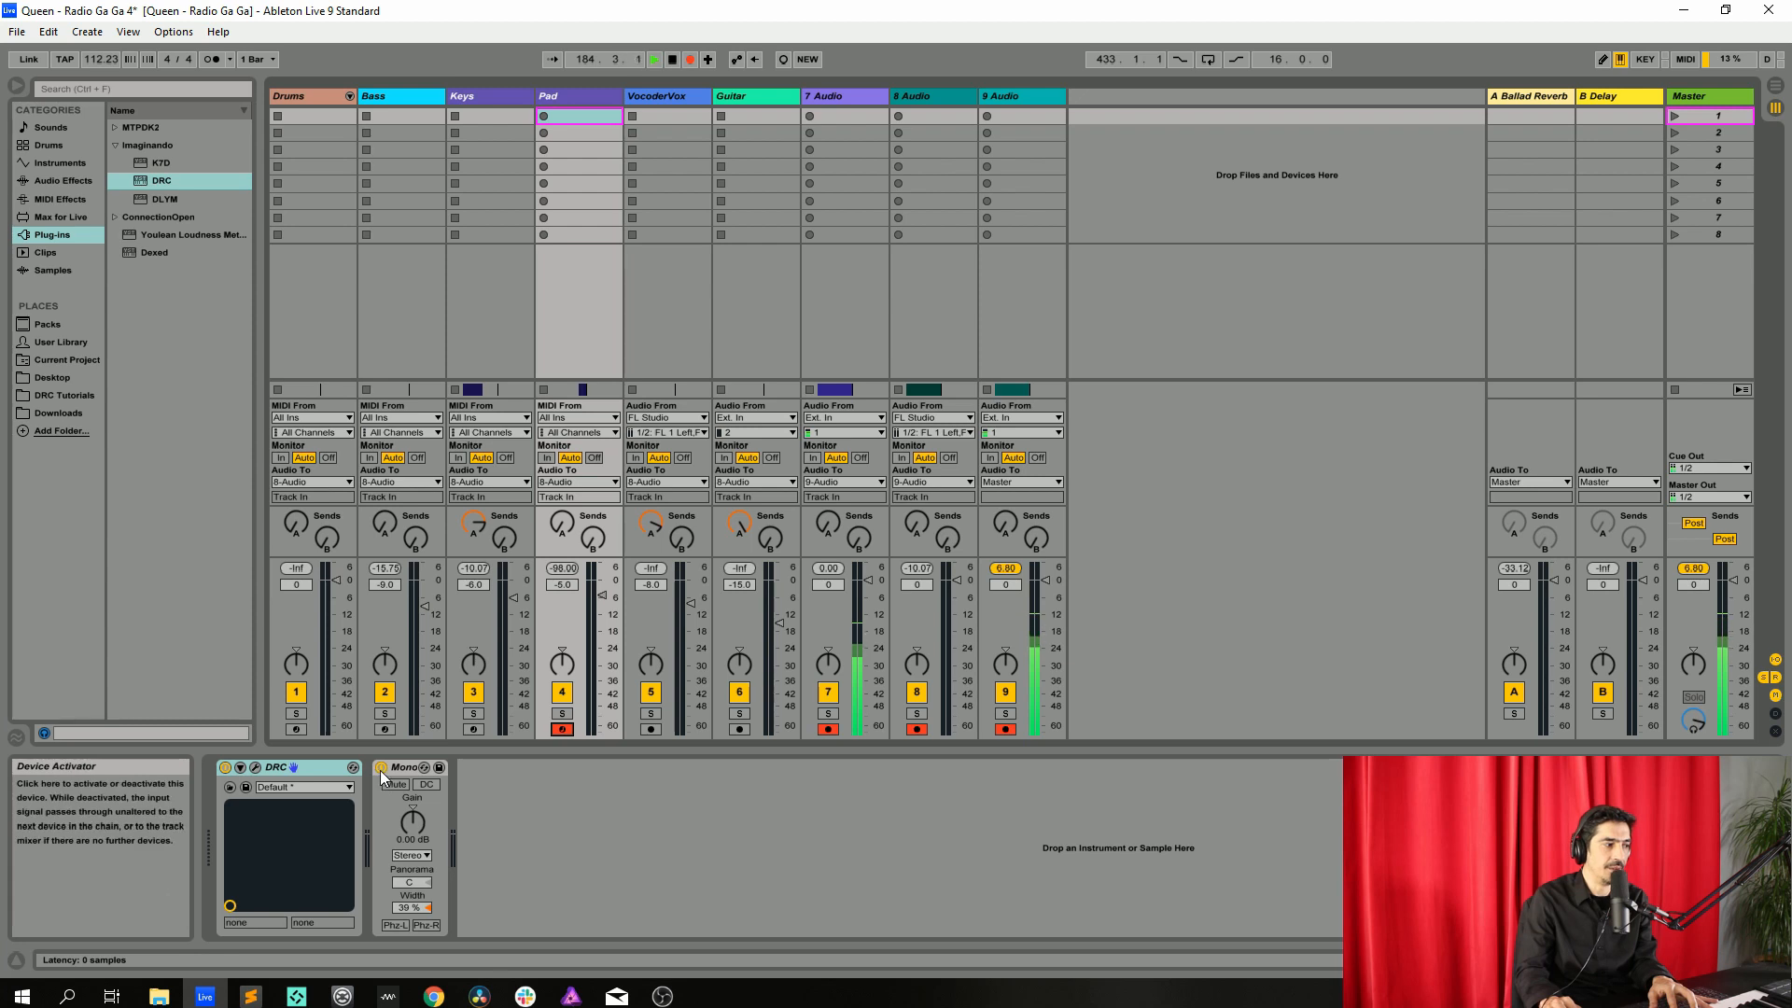
click(310, 772)
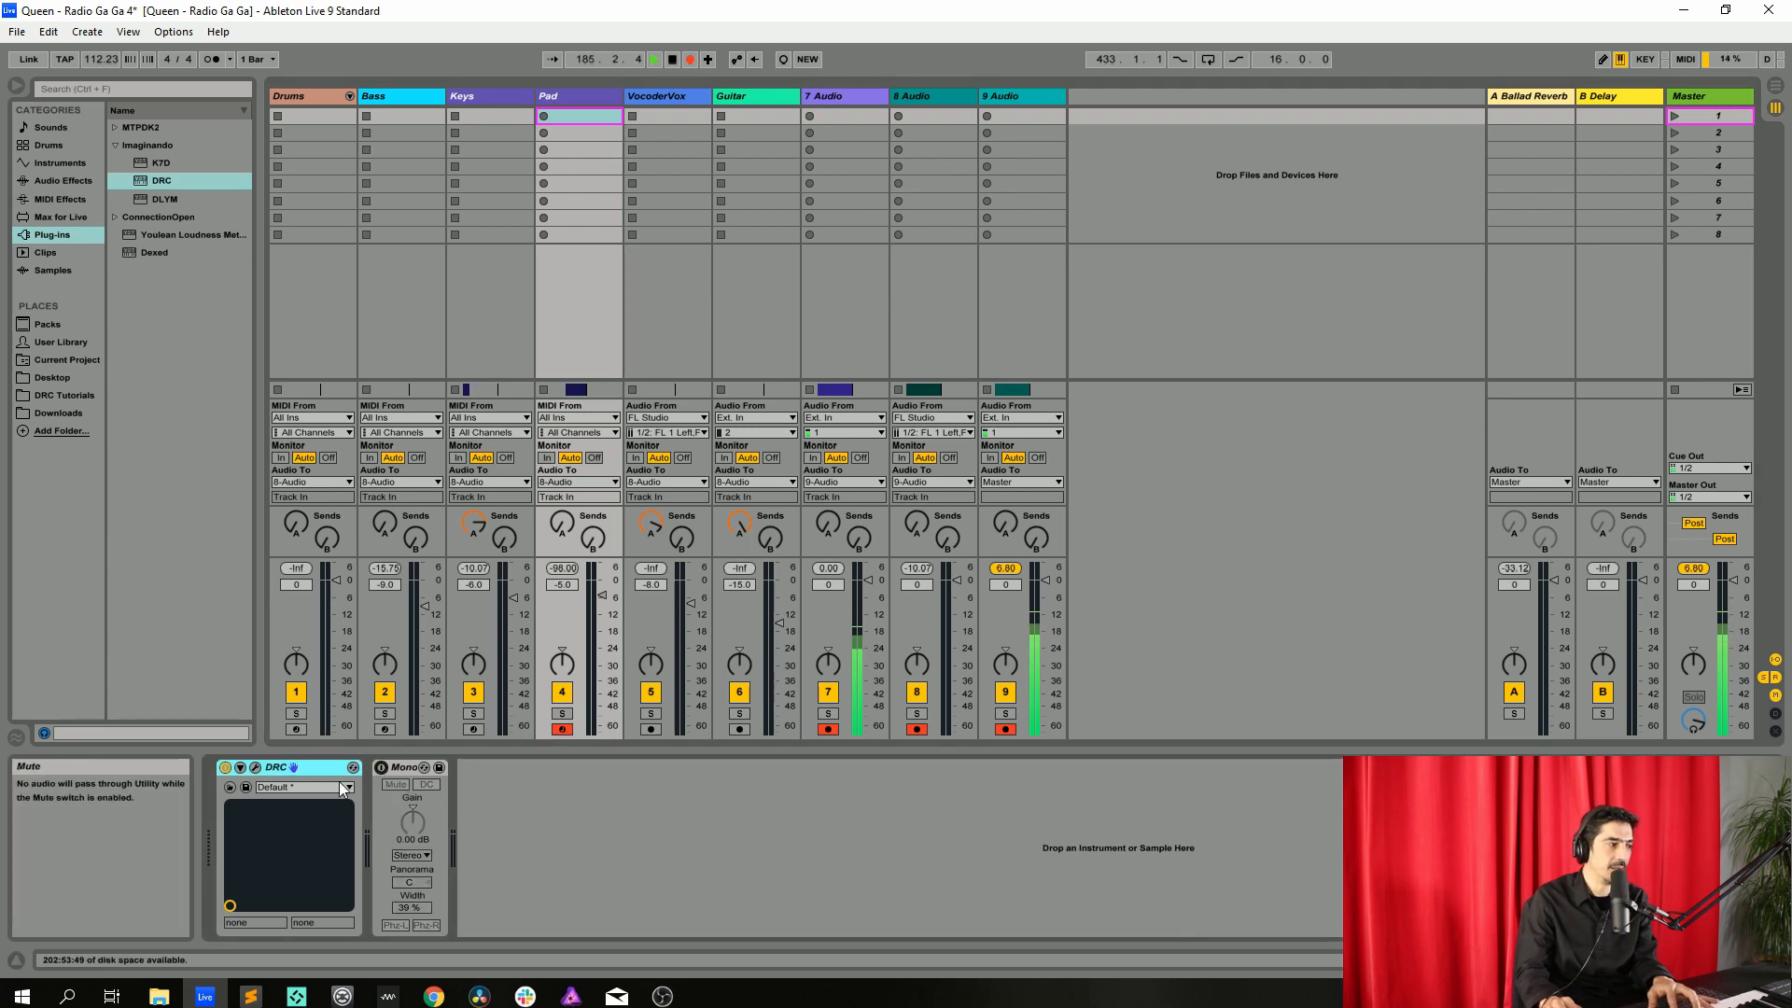
click(254, 768)
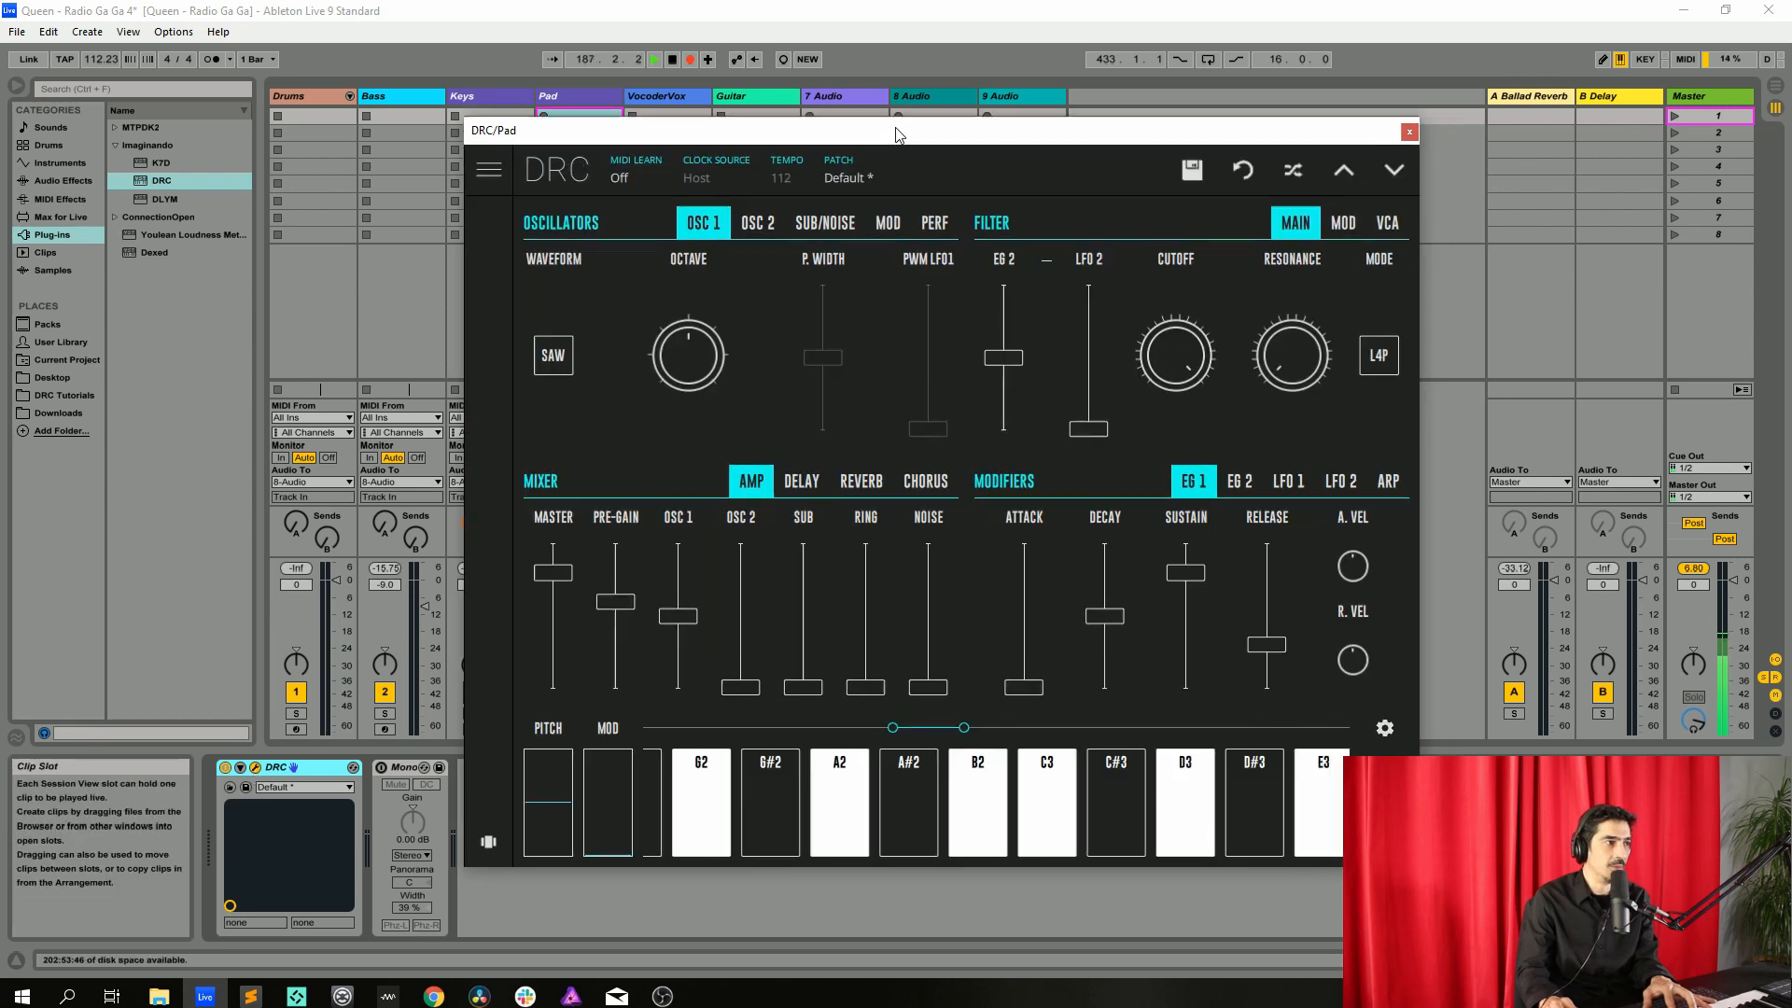
drag(896, 134, 830, 90)
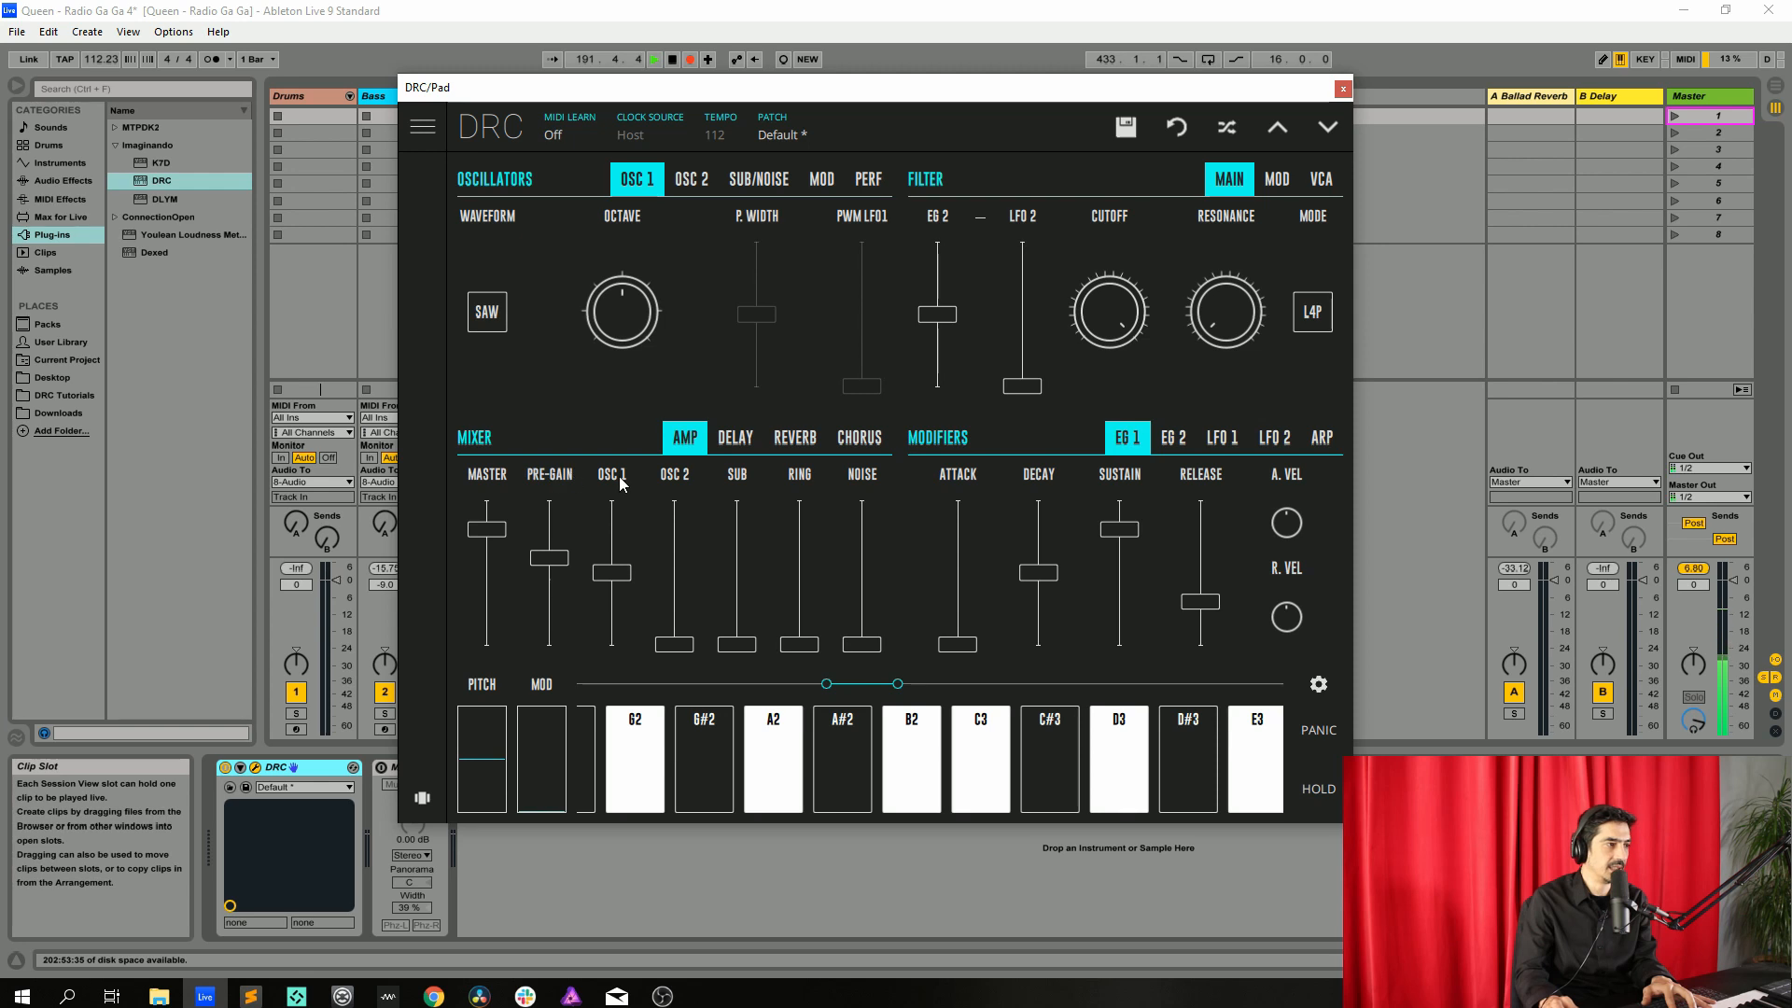
Raise the Pad's OSC 1 level to maximum, OSC 2 to about 0.578, and slightly detune OSC 2's fine tuning
drag(618, 585, 612, 306)
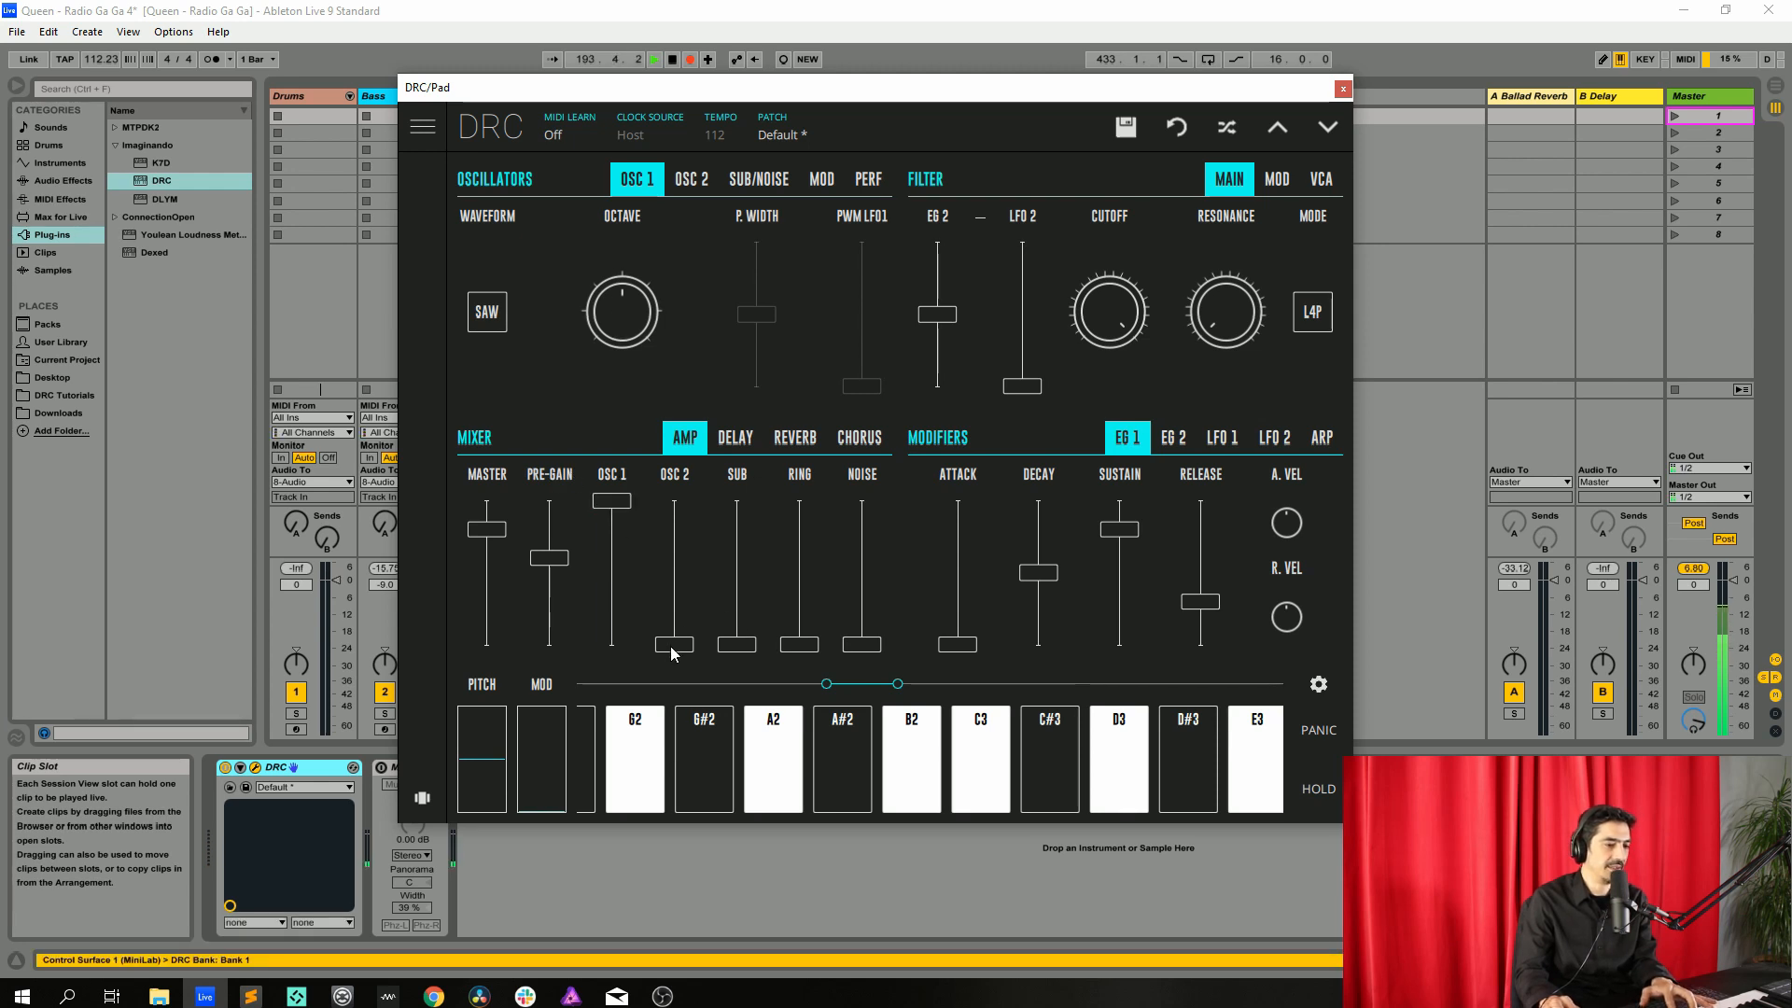
drag(671, 648, 693, 559)
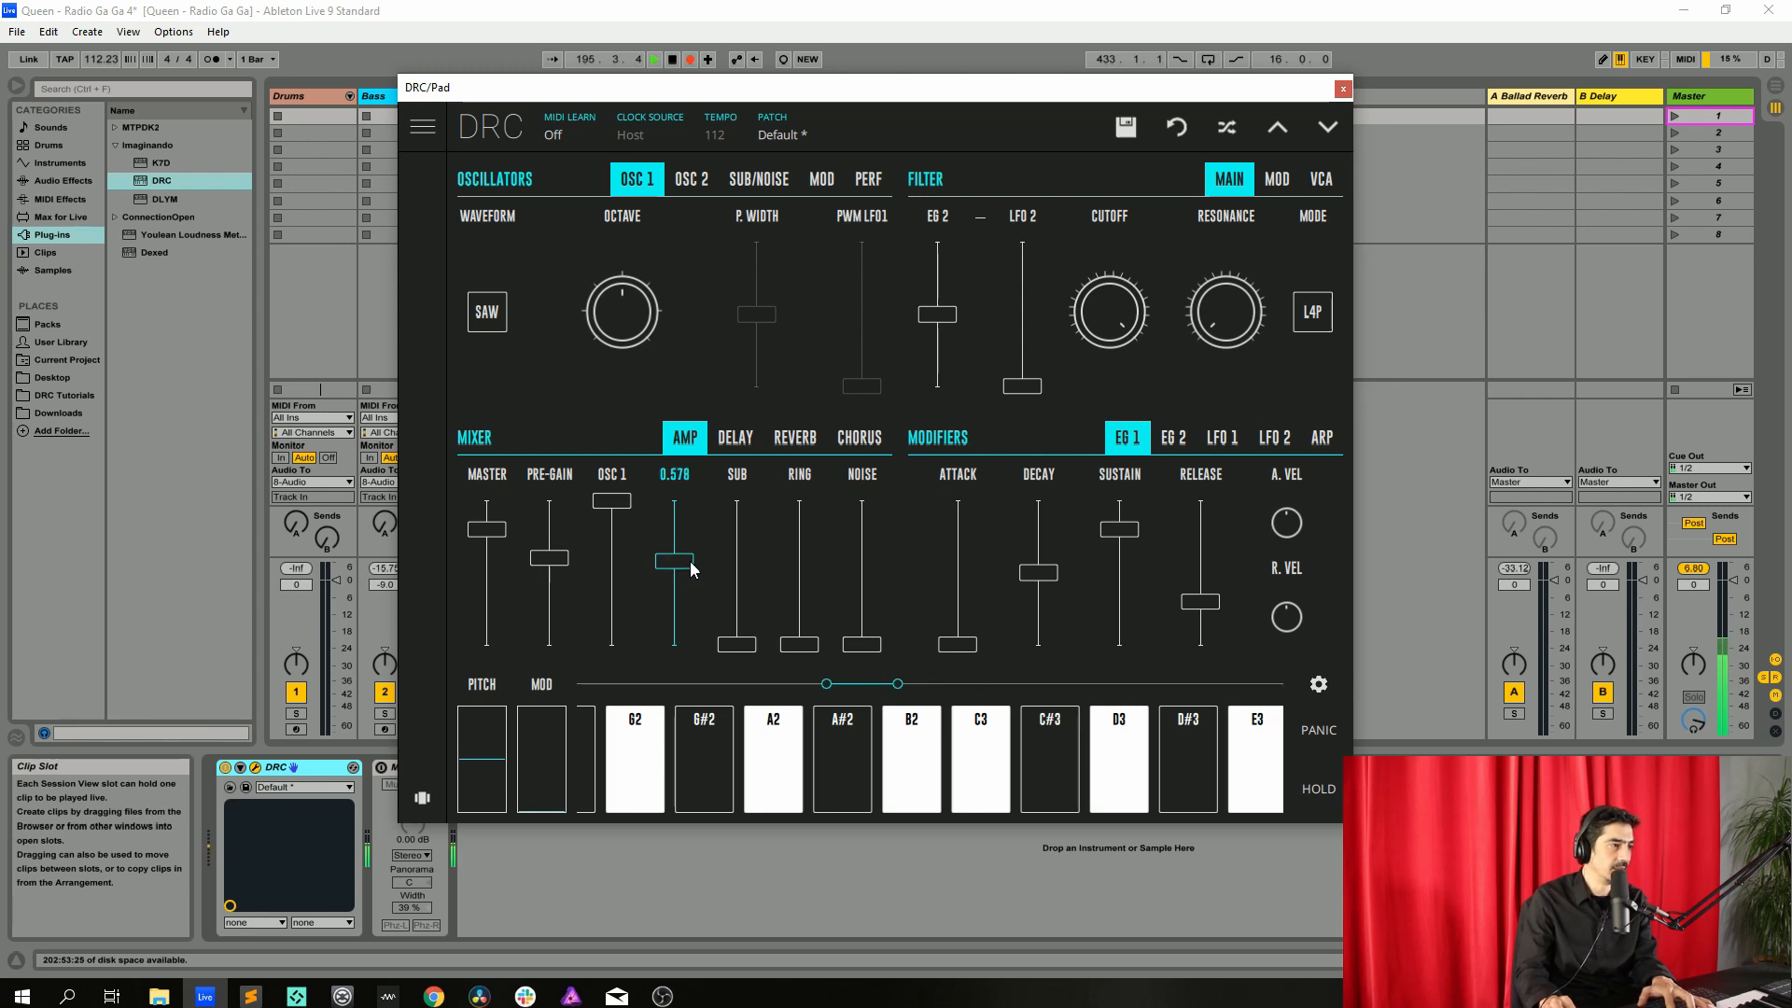
click(690, 179)
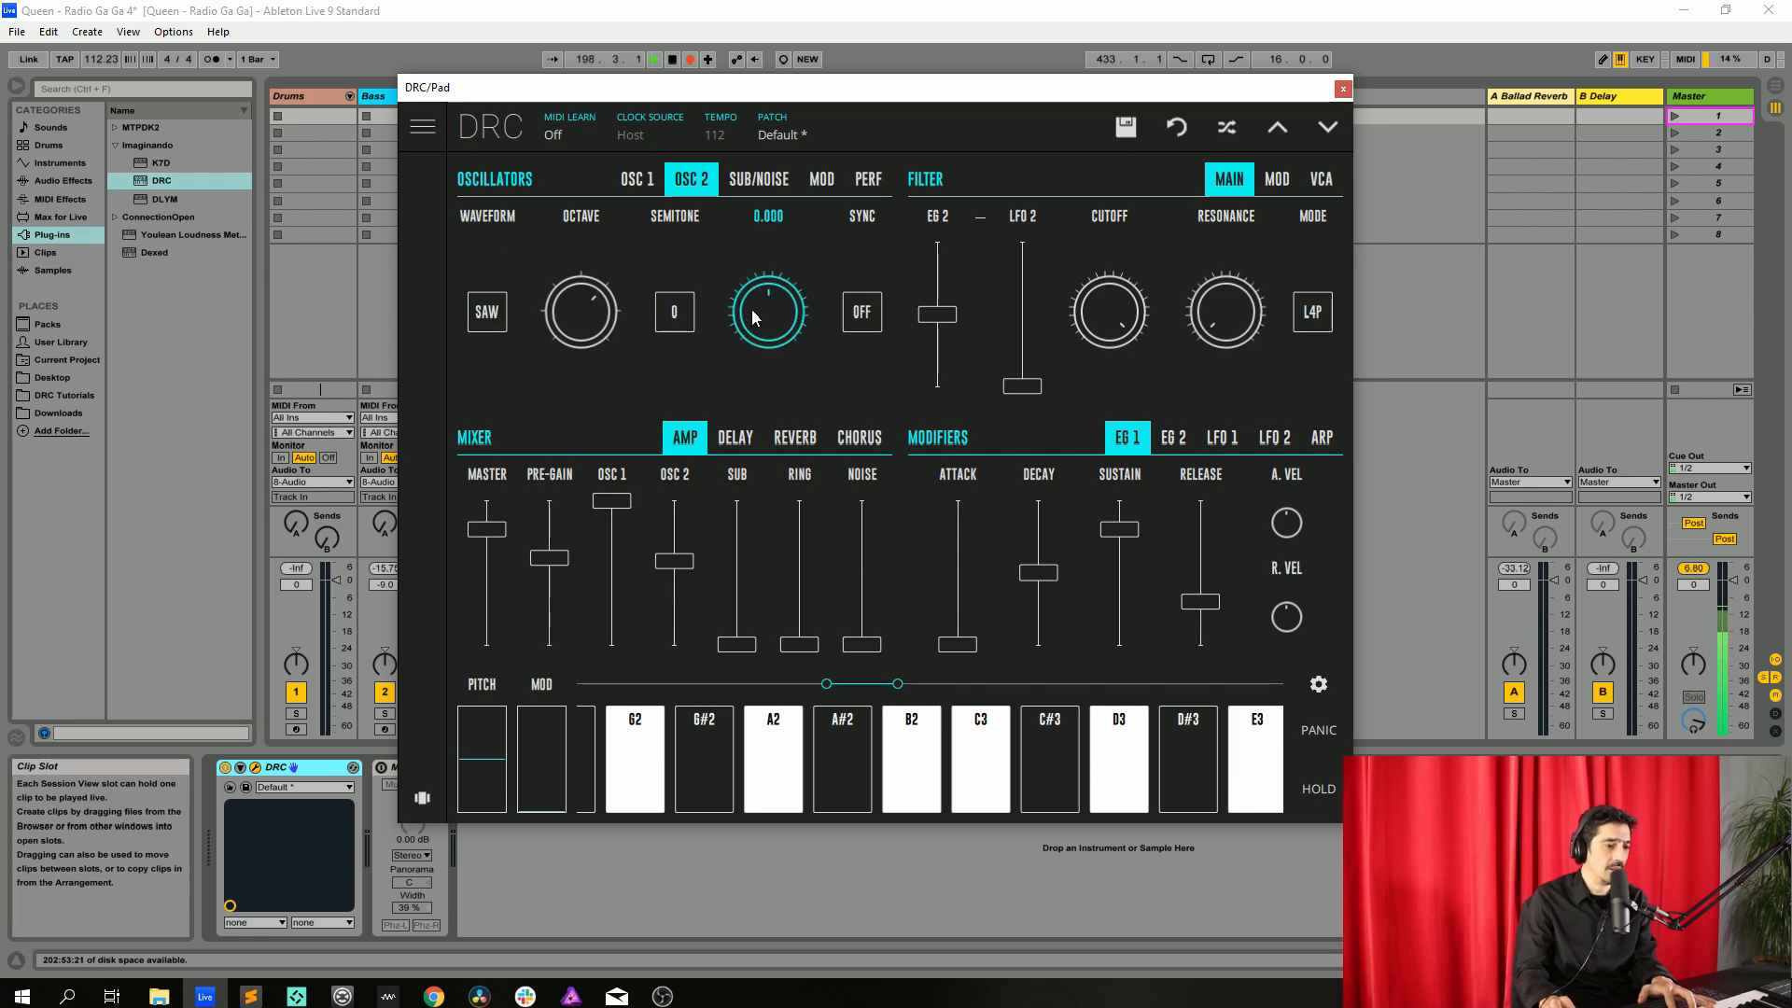
drag(765, 307, 791, 306)
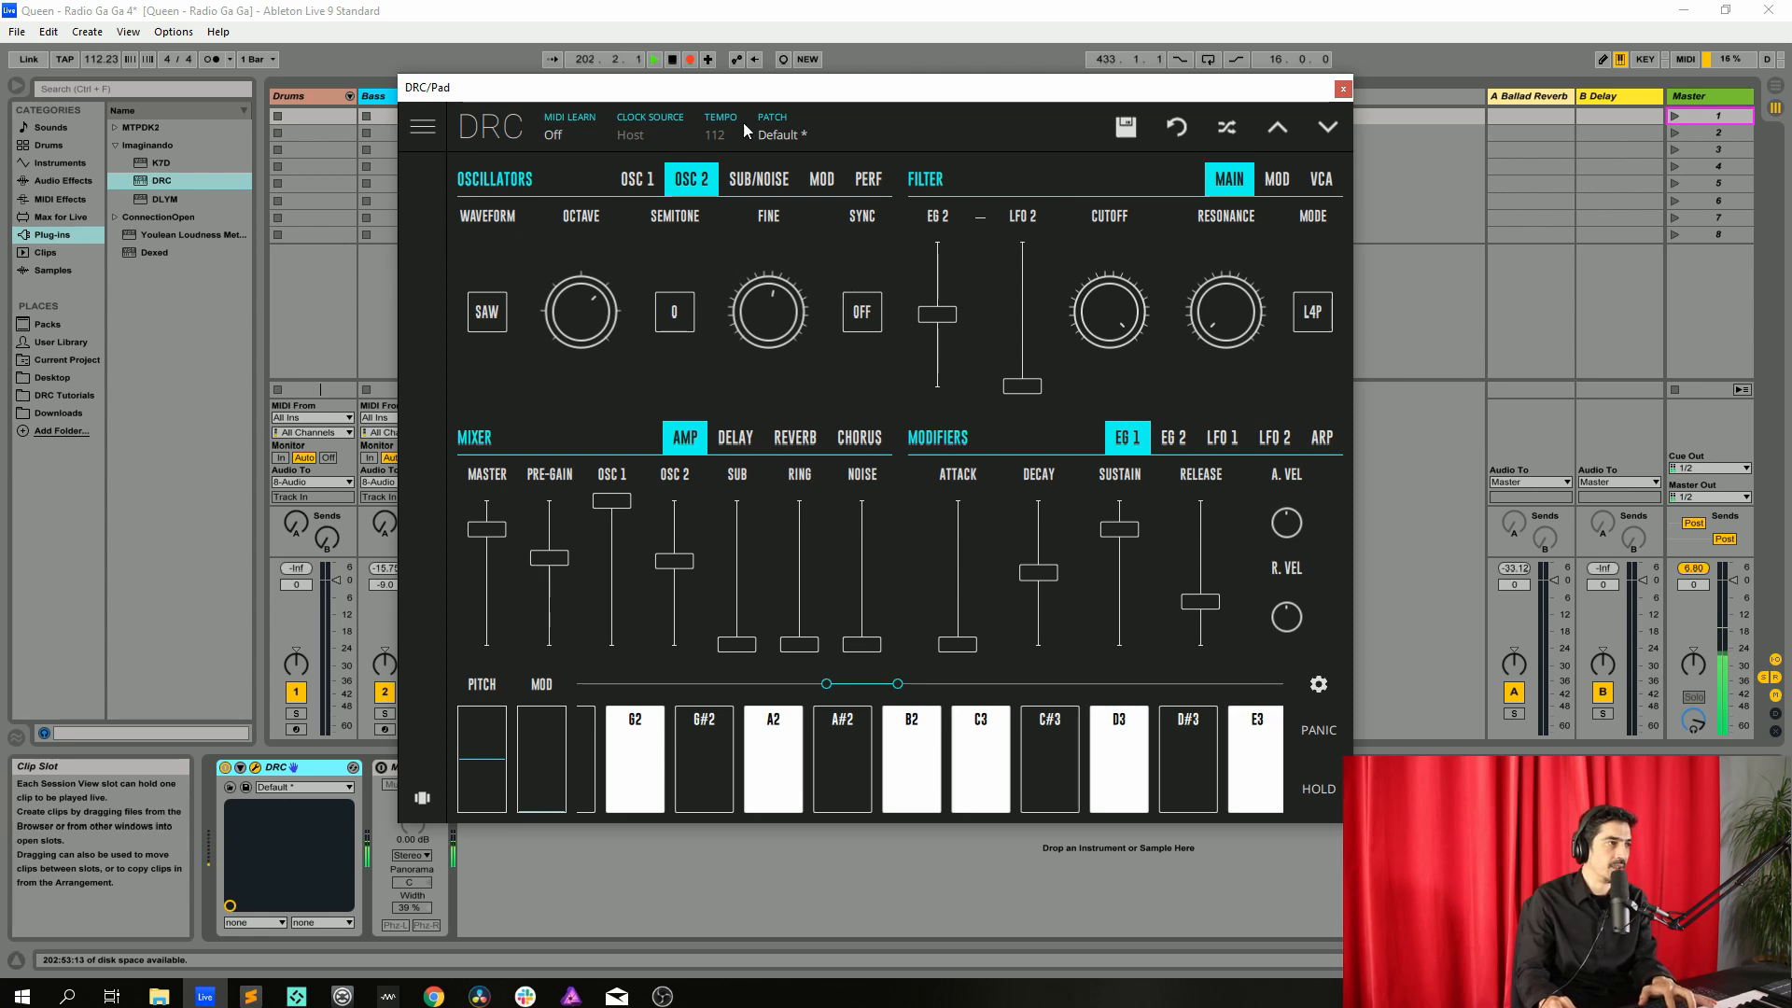
Review the sub/noise oscillator settings and raise the sub oscillator's mixer level
click(759, 178)
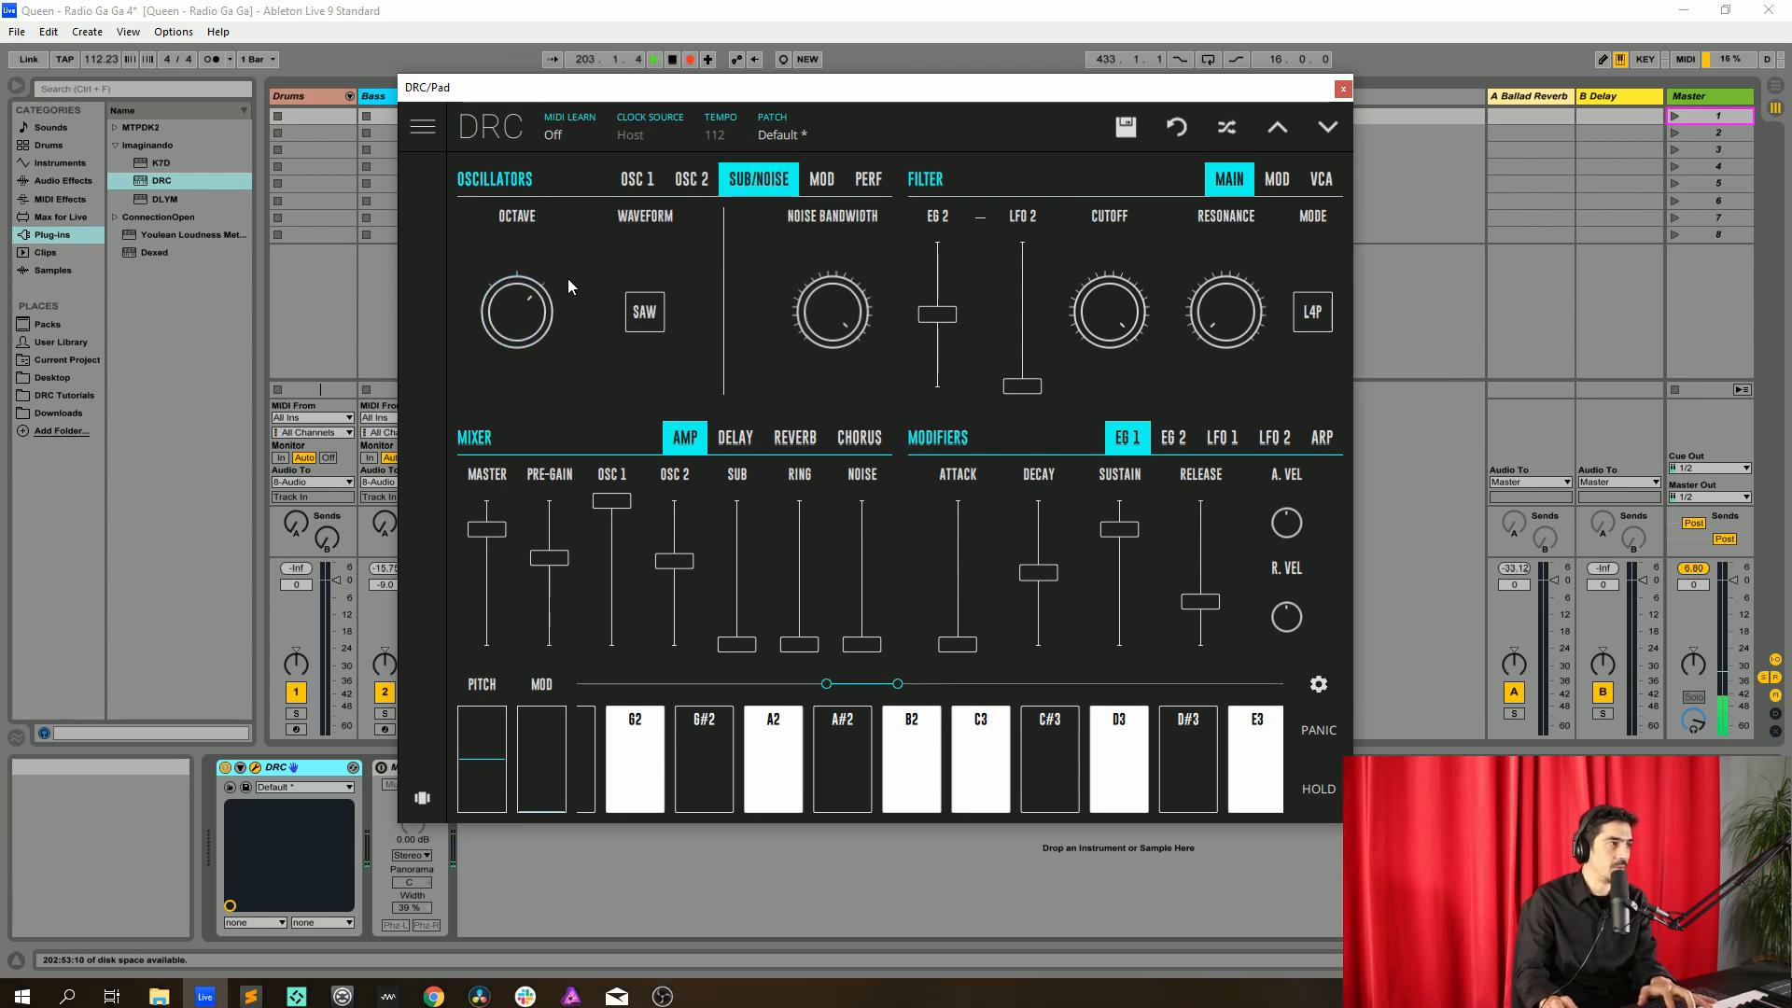
click(636, 179)
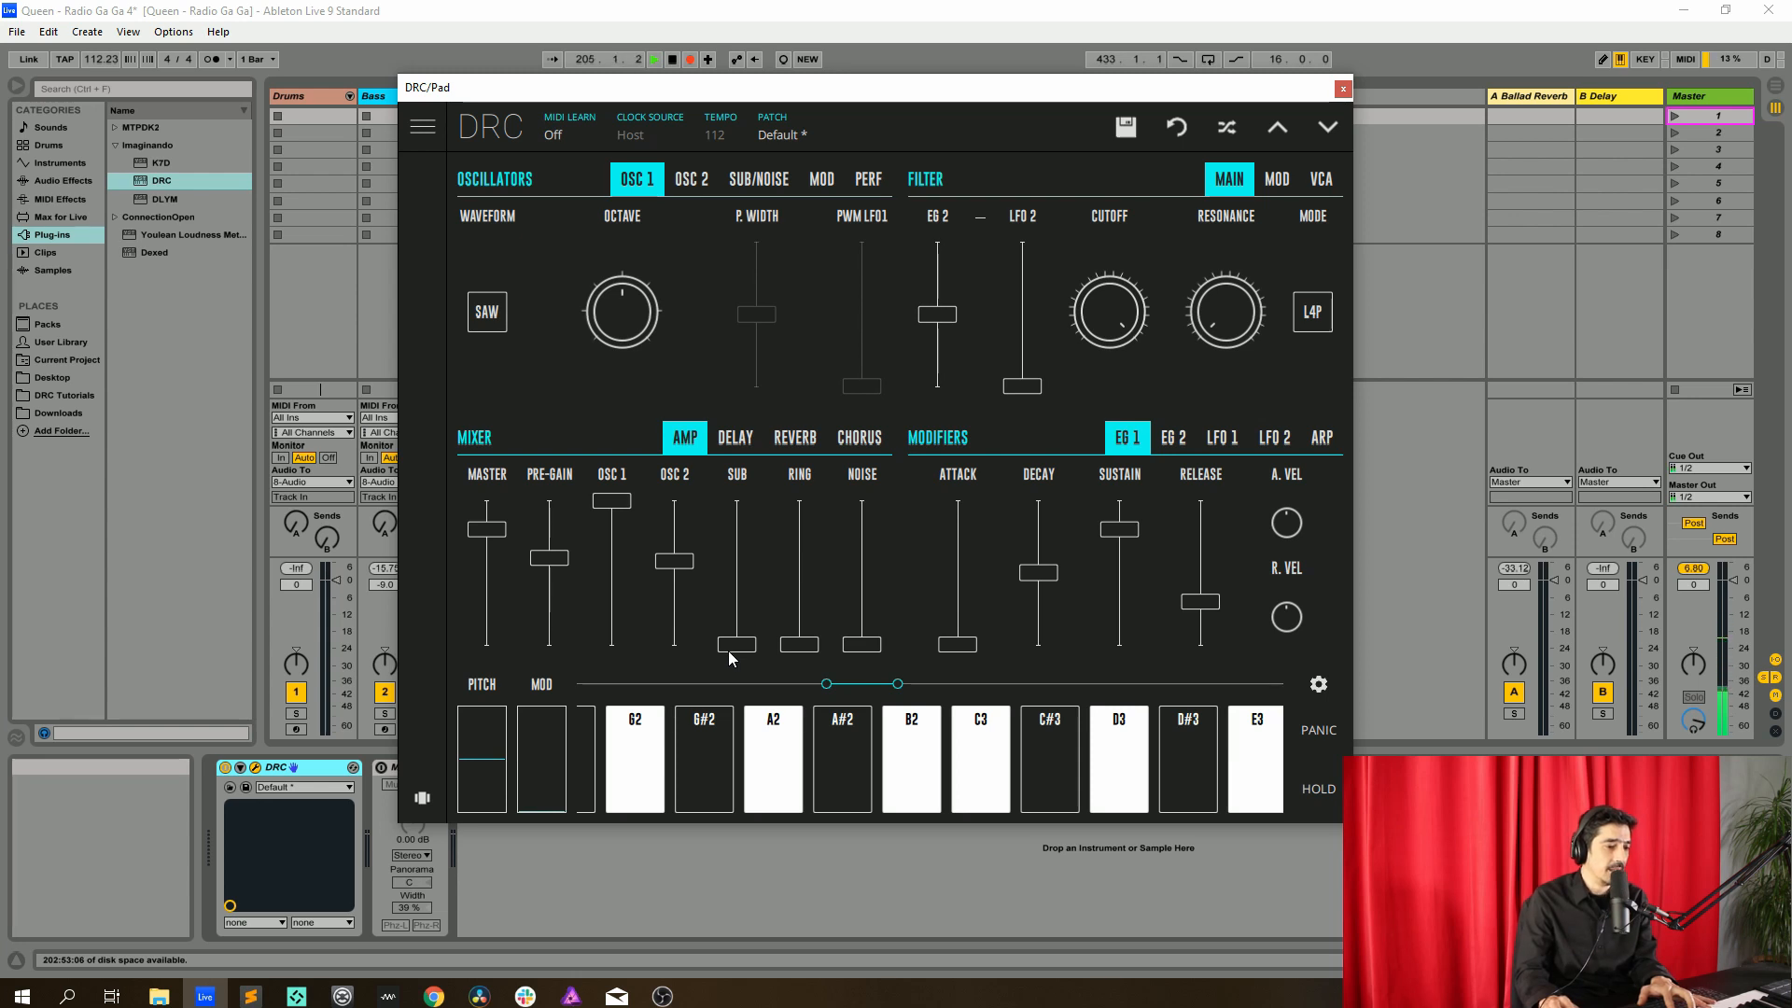
drag(736, 648, 797, 574)
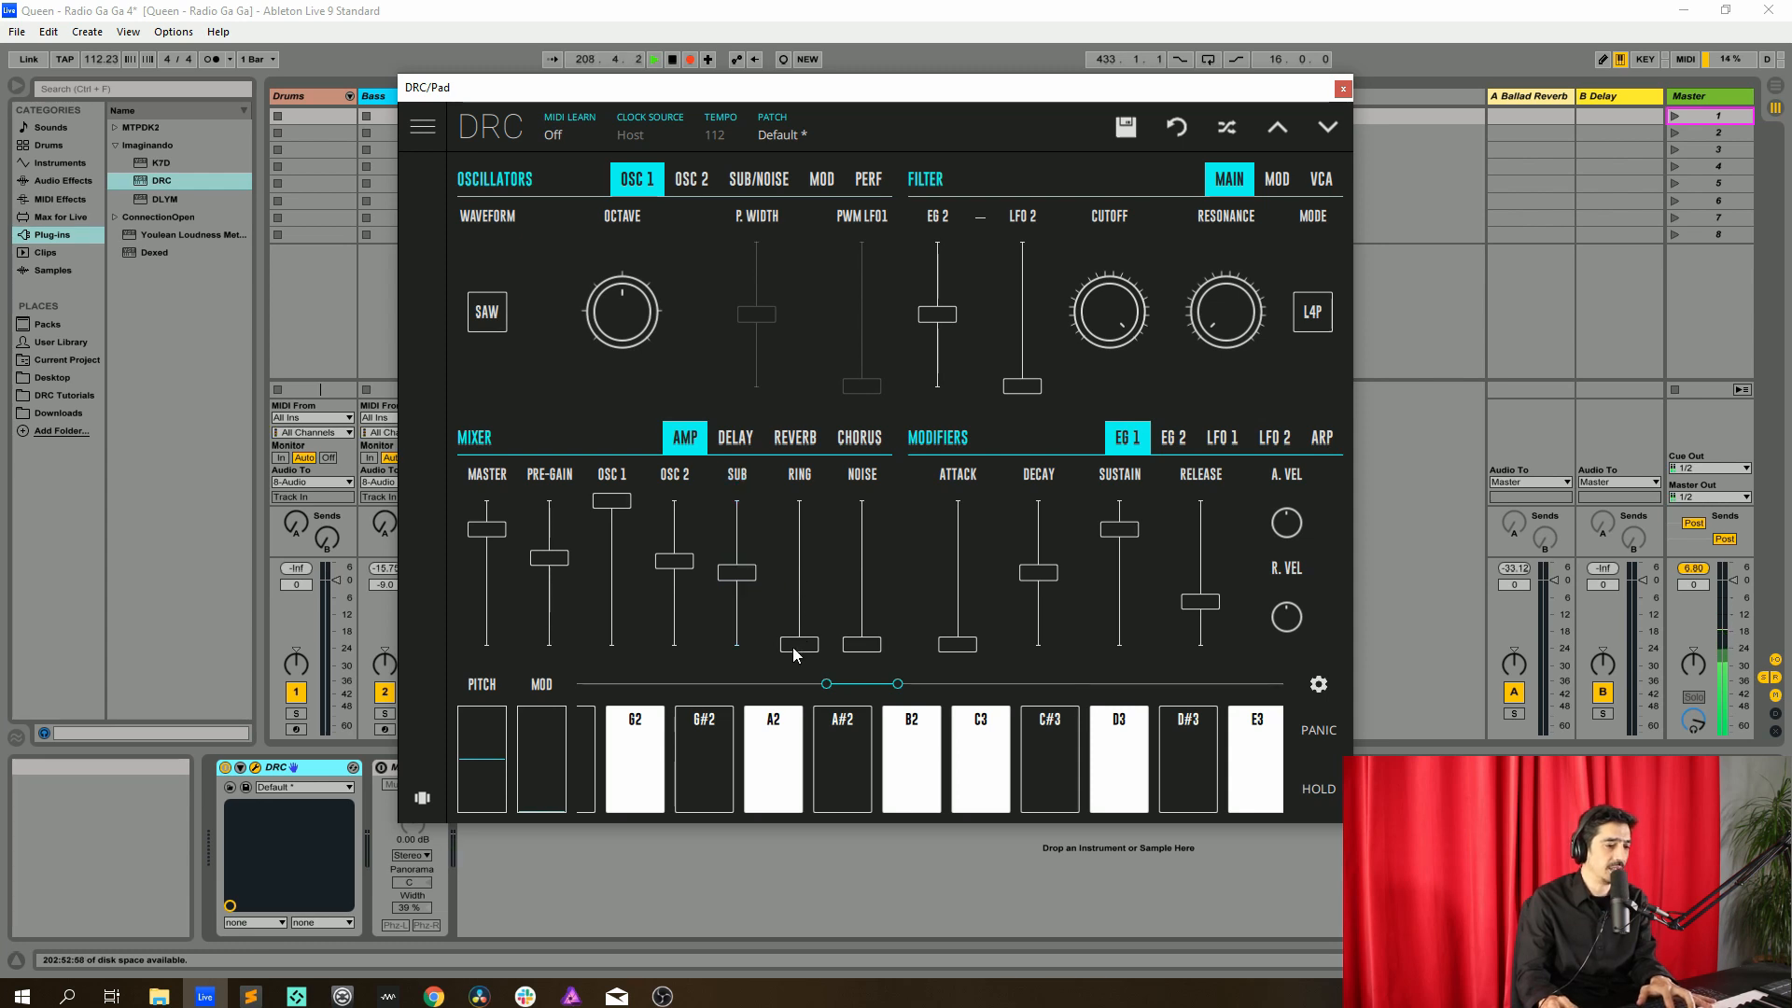
Raise the ring modulator's mixer level and set the filter cutoff to 0.472
drag(794, 650, 827, 546)
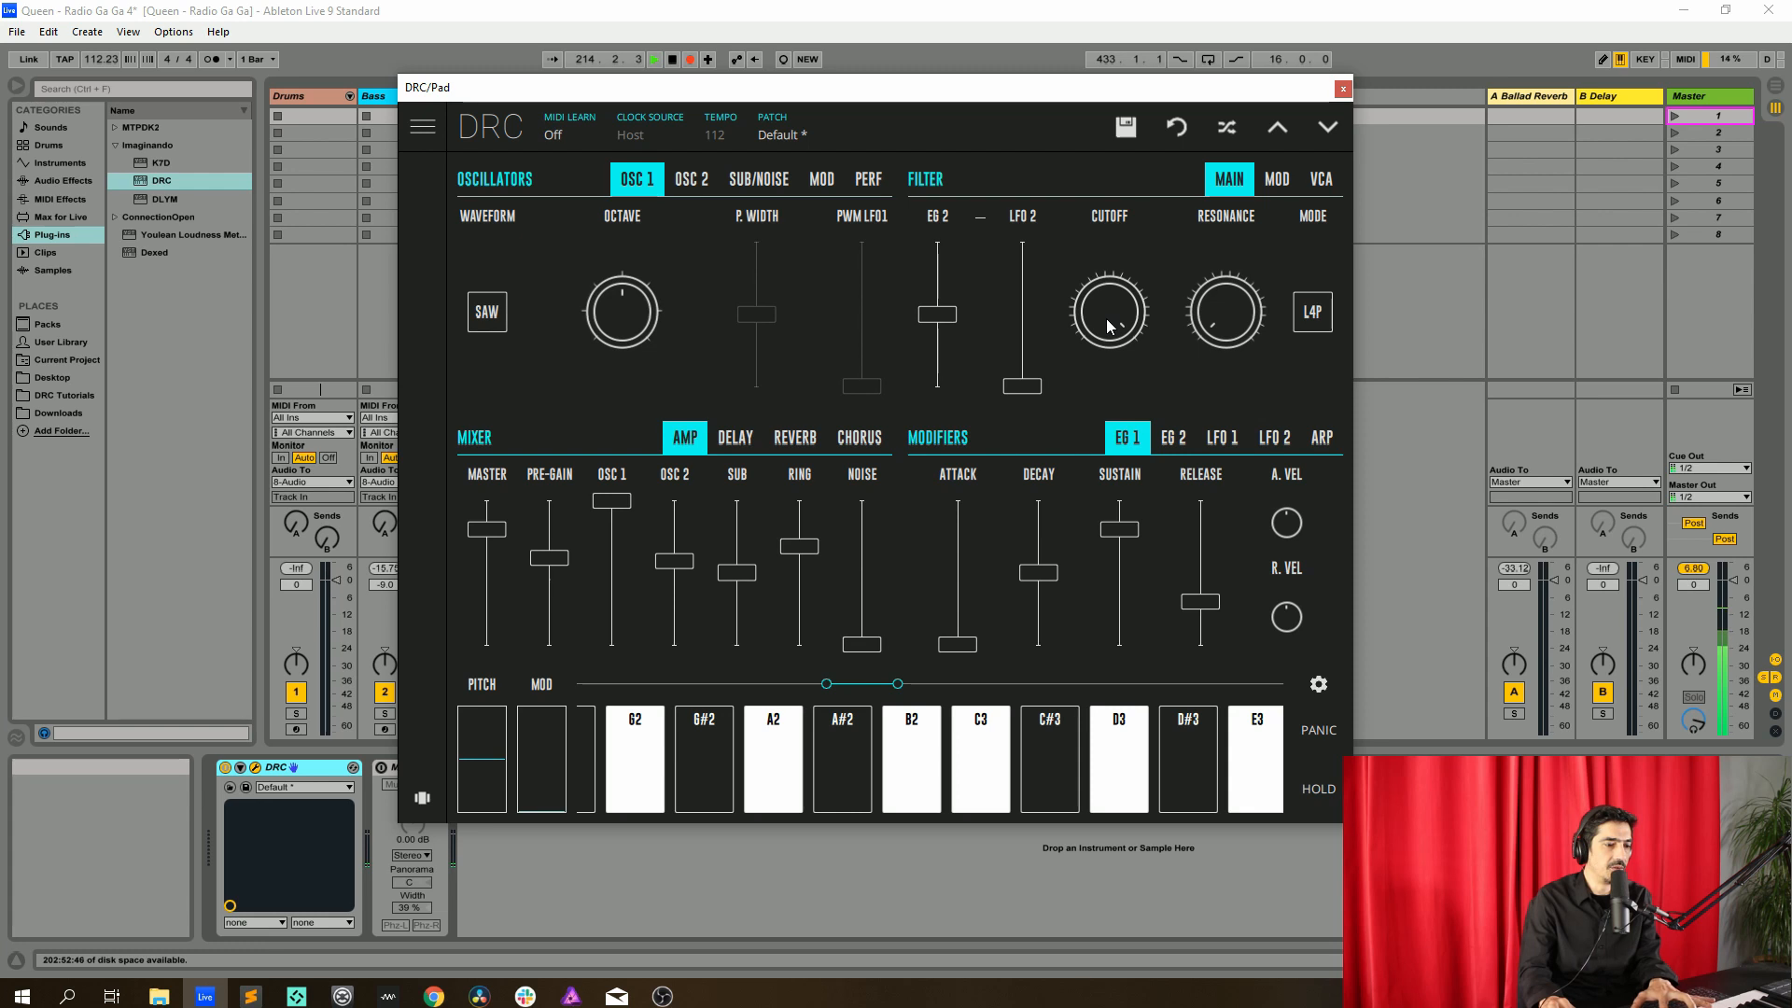
drag(1107, 318, 1105, 613)
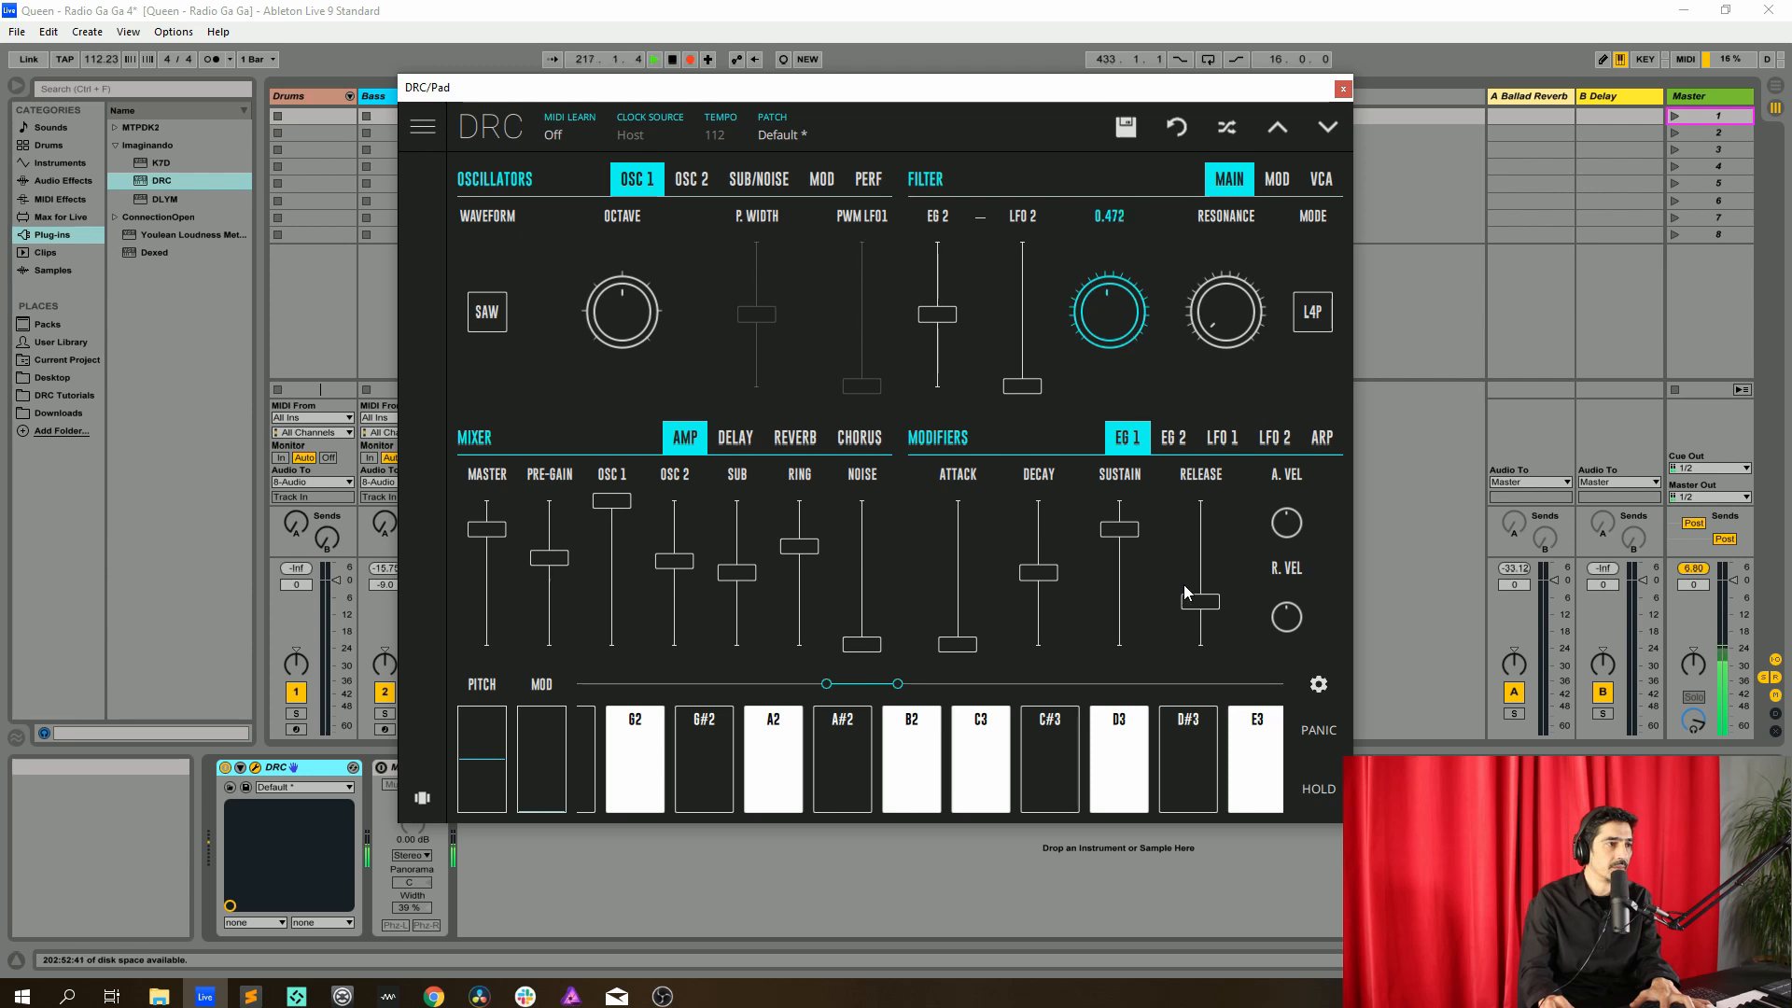
drag(1179, 585, 1179, 585)
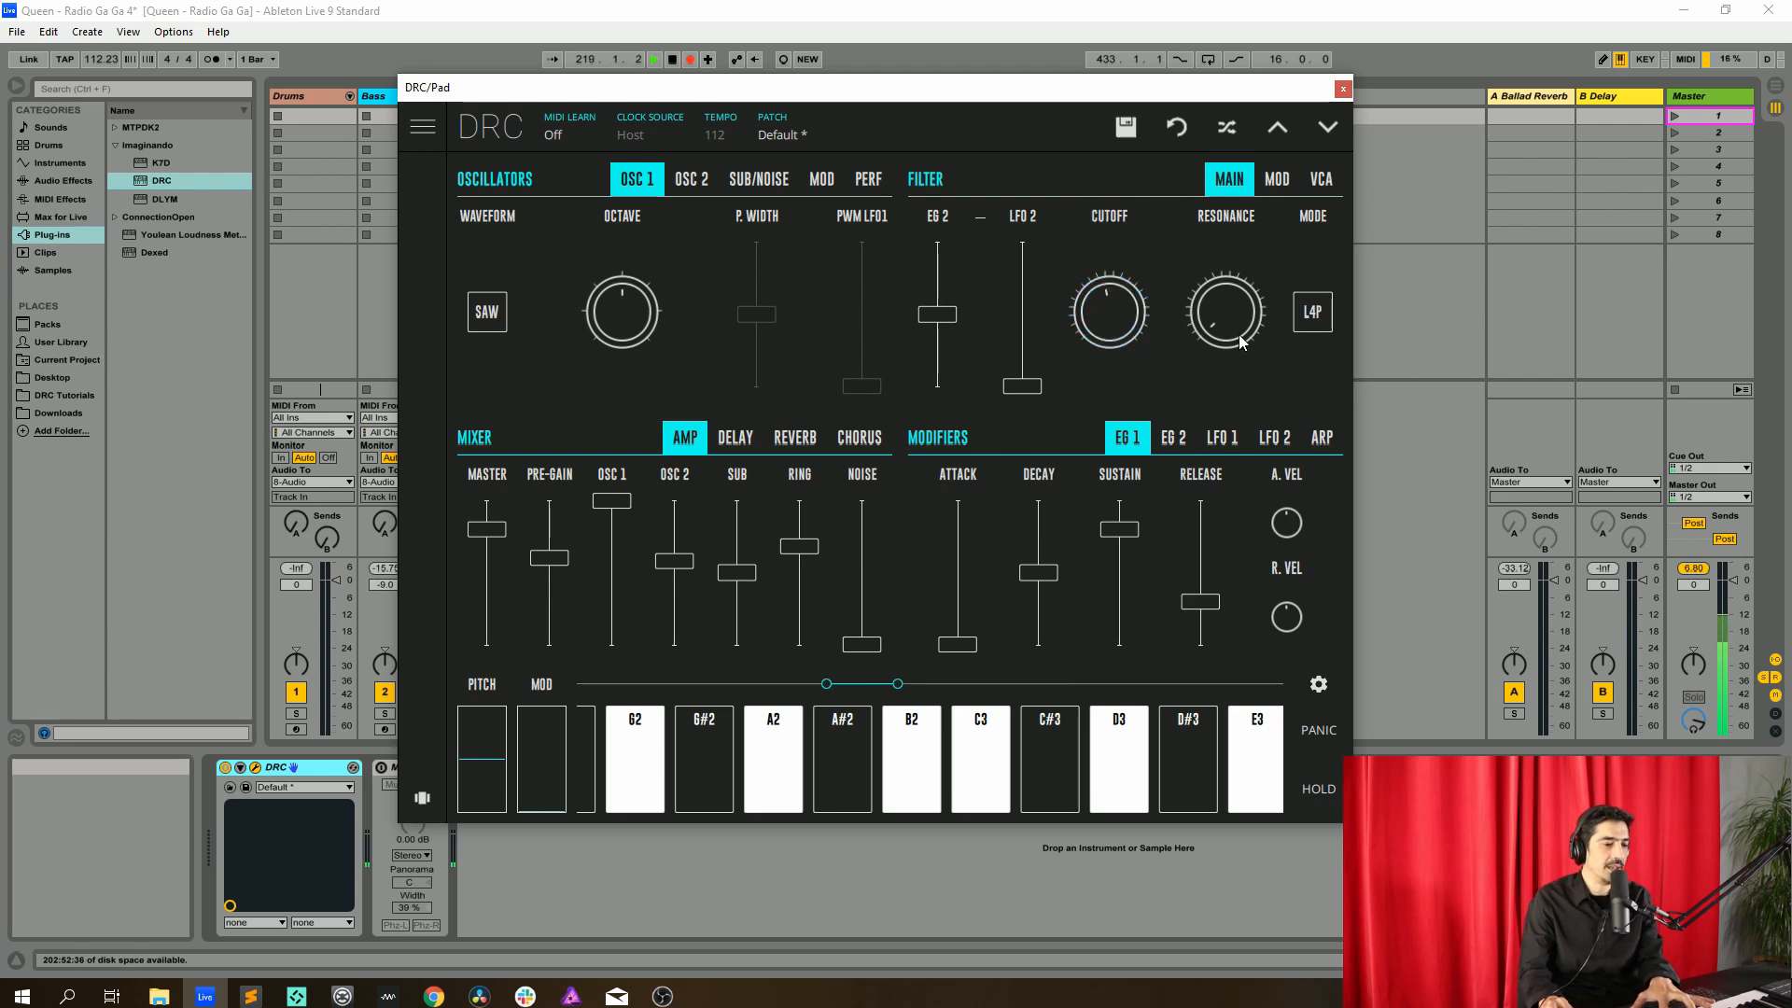
Set the filter resonance to 0.182 and raise the filter's EG 2 modulation amount
drag(1238, 332, 1303, 234)
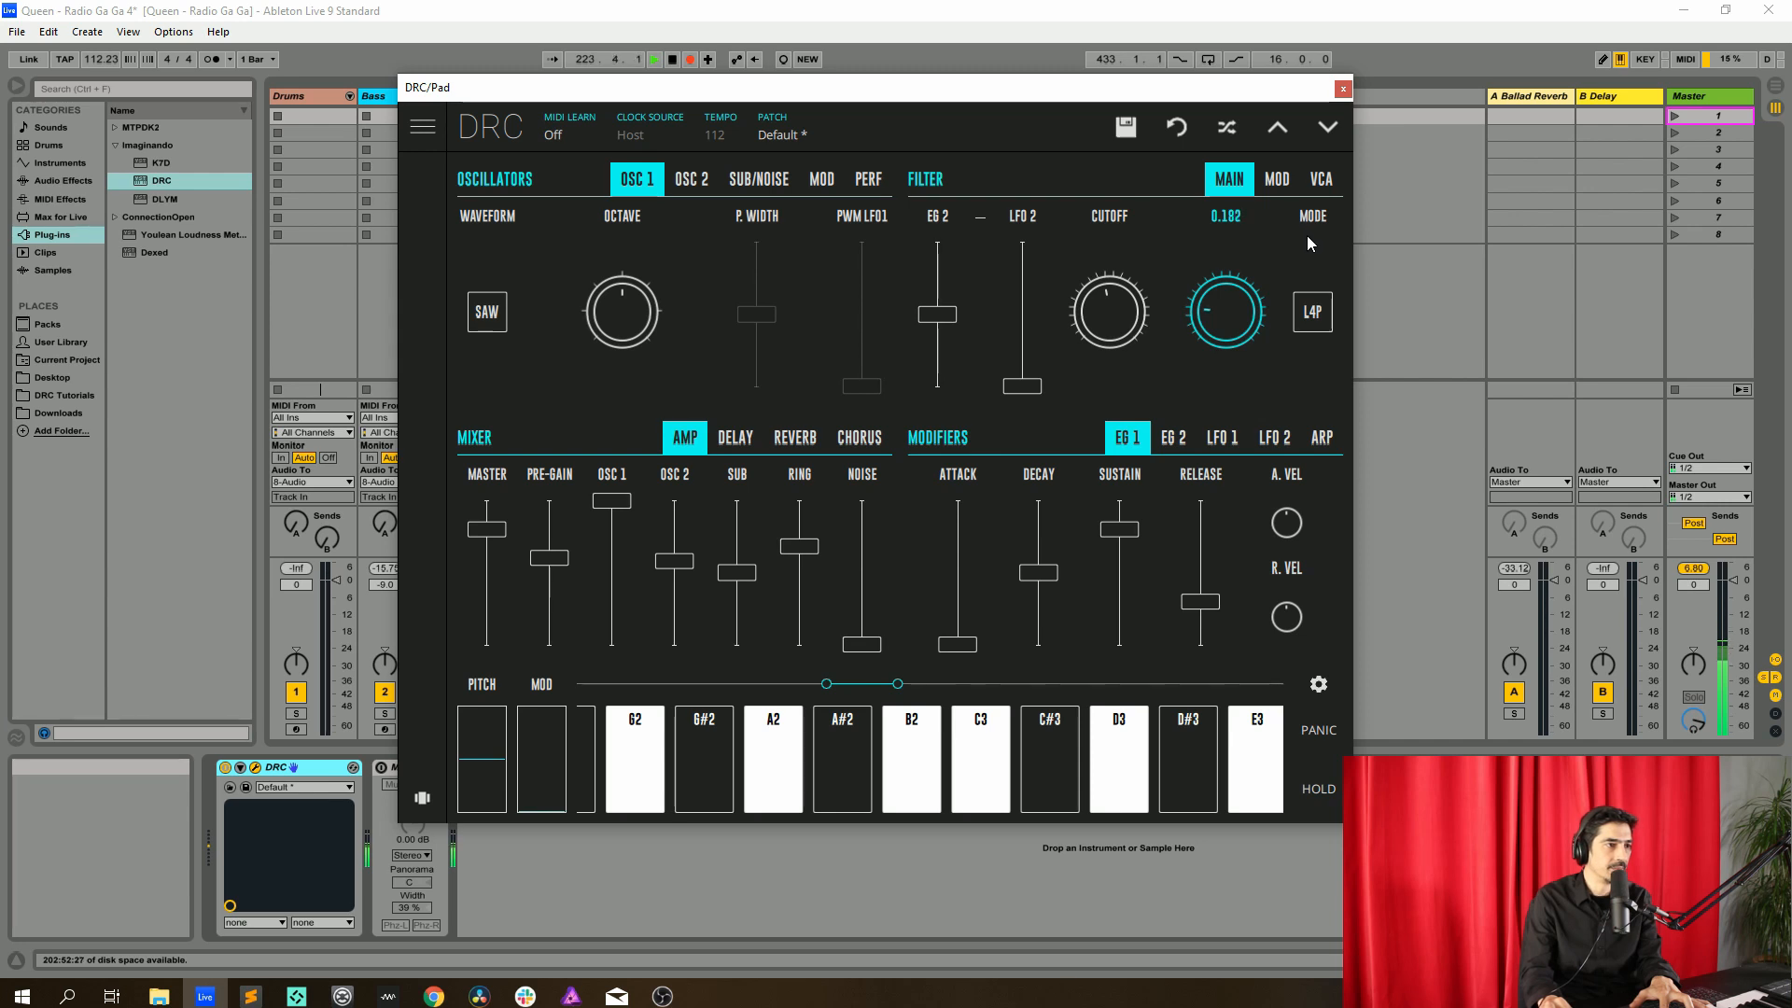
drag(1307, 233, 1309, 233)
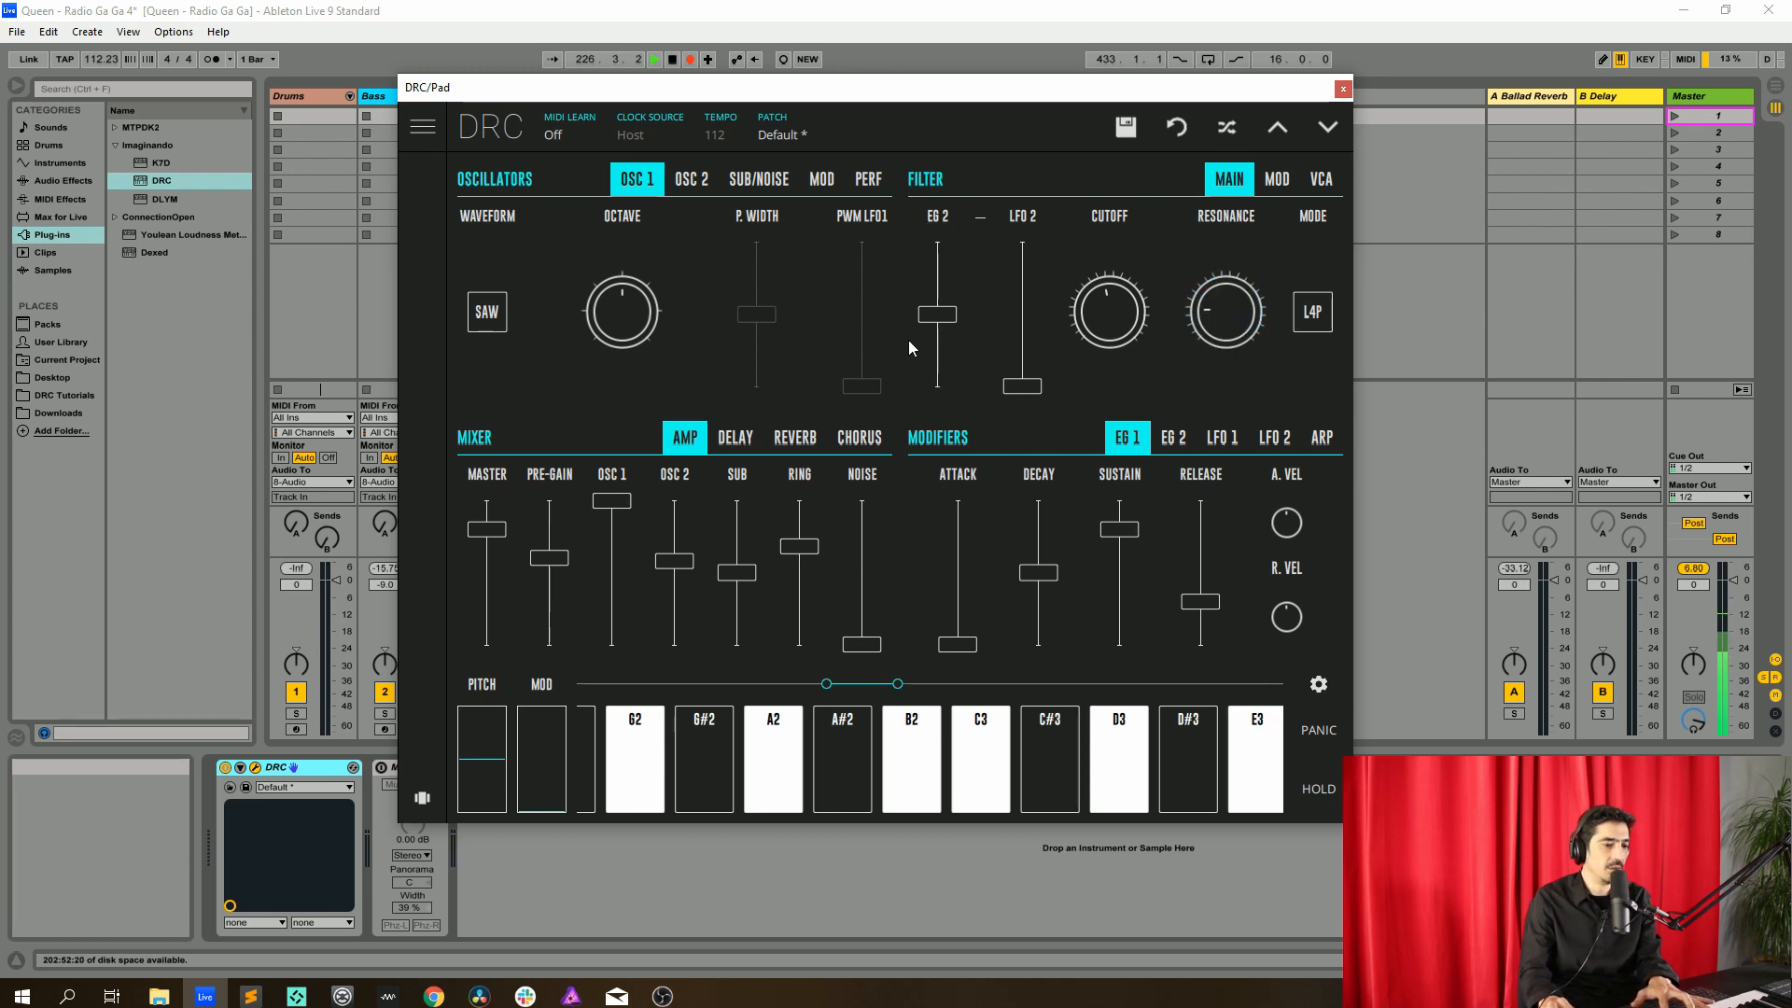
drag(937, 318, 965, 270)
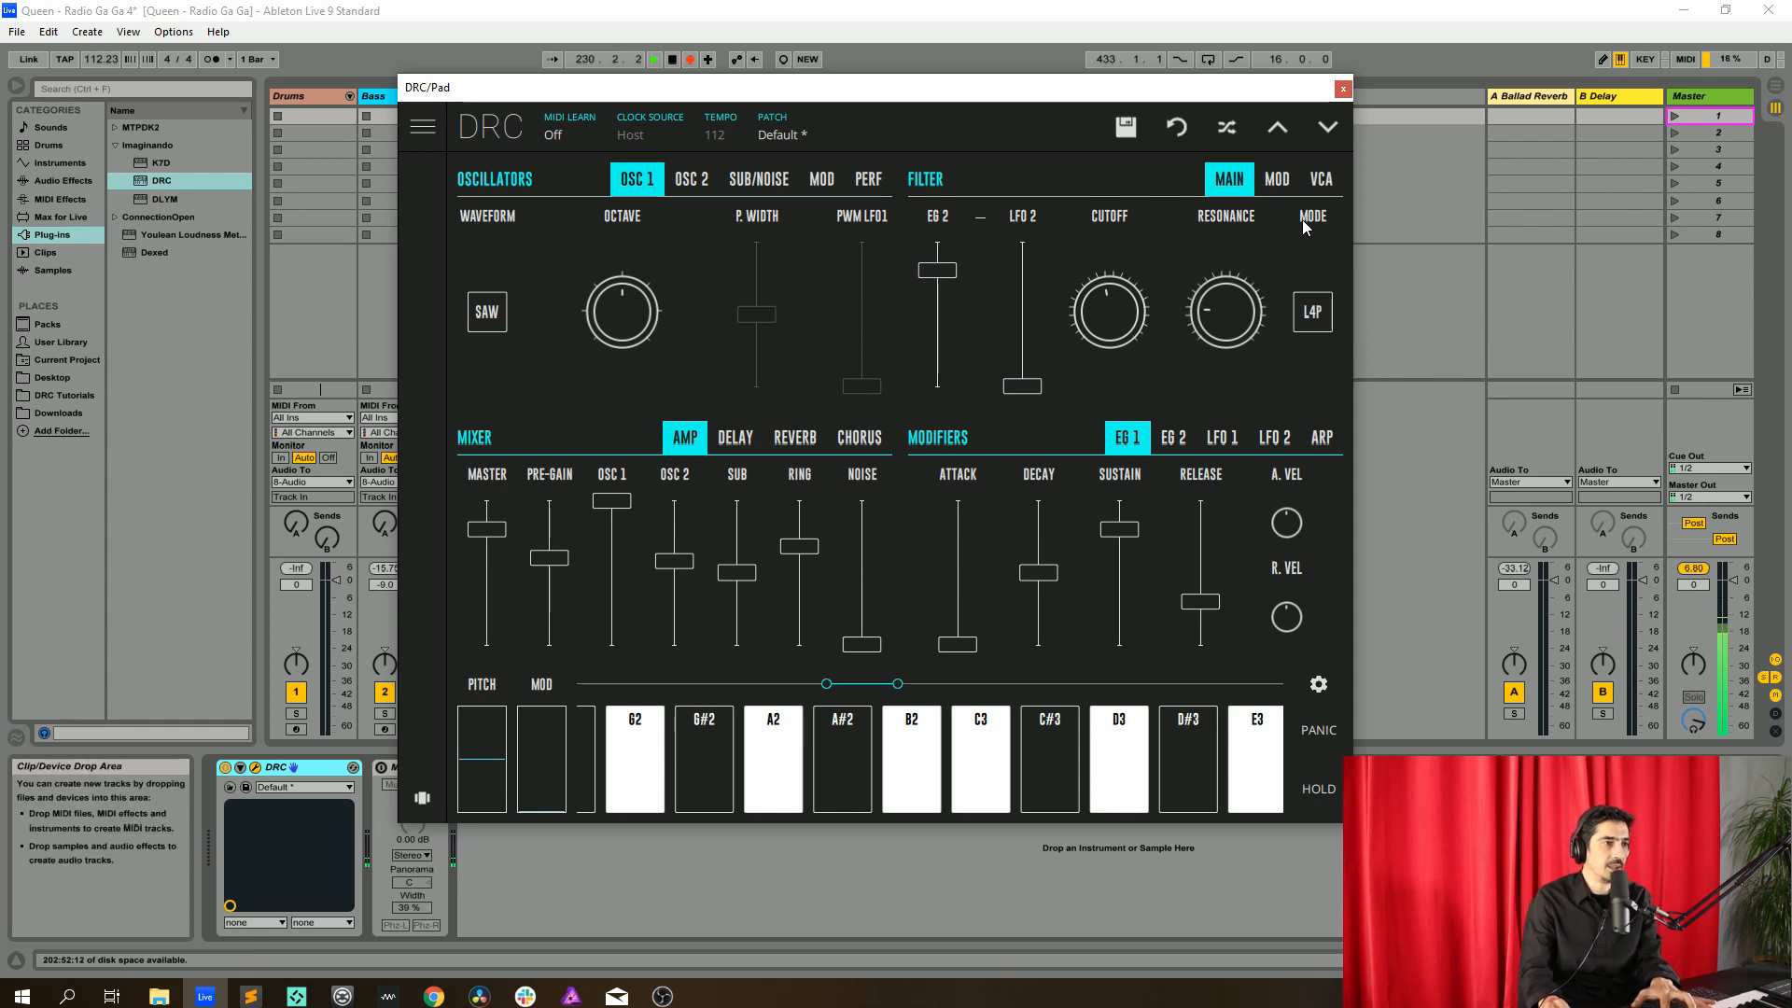
Switch the filter mode to L2P
click(1312, 325)
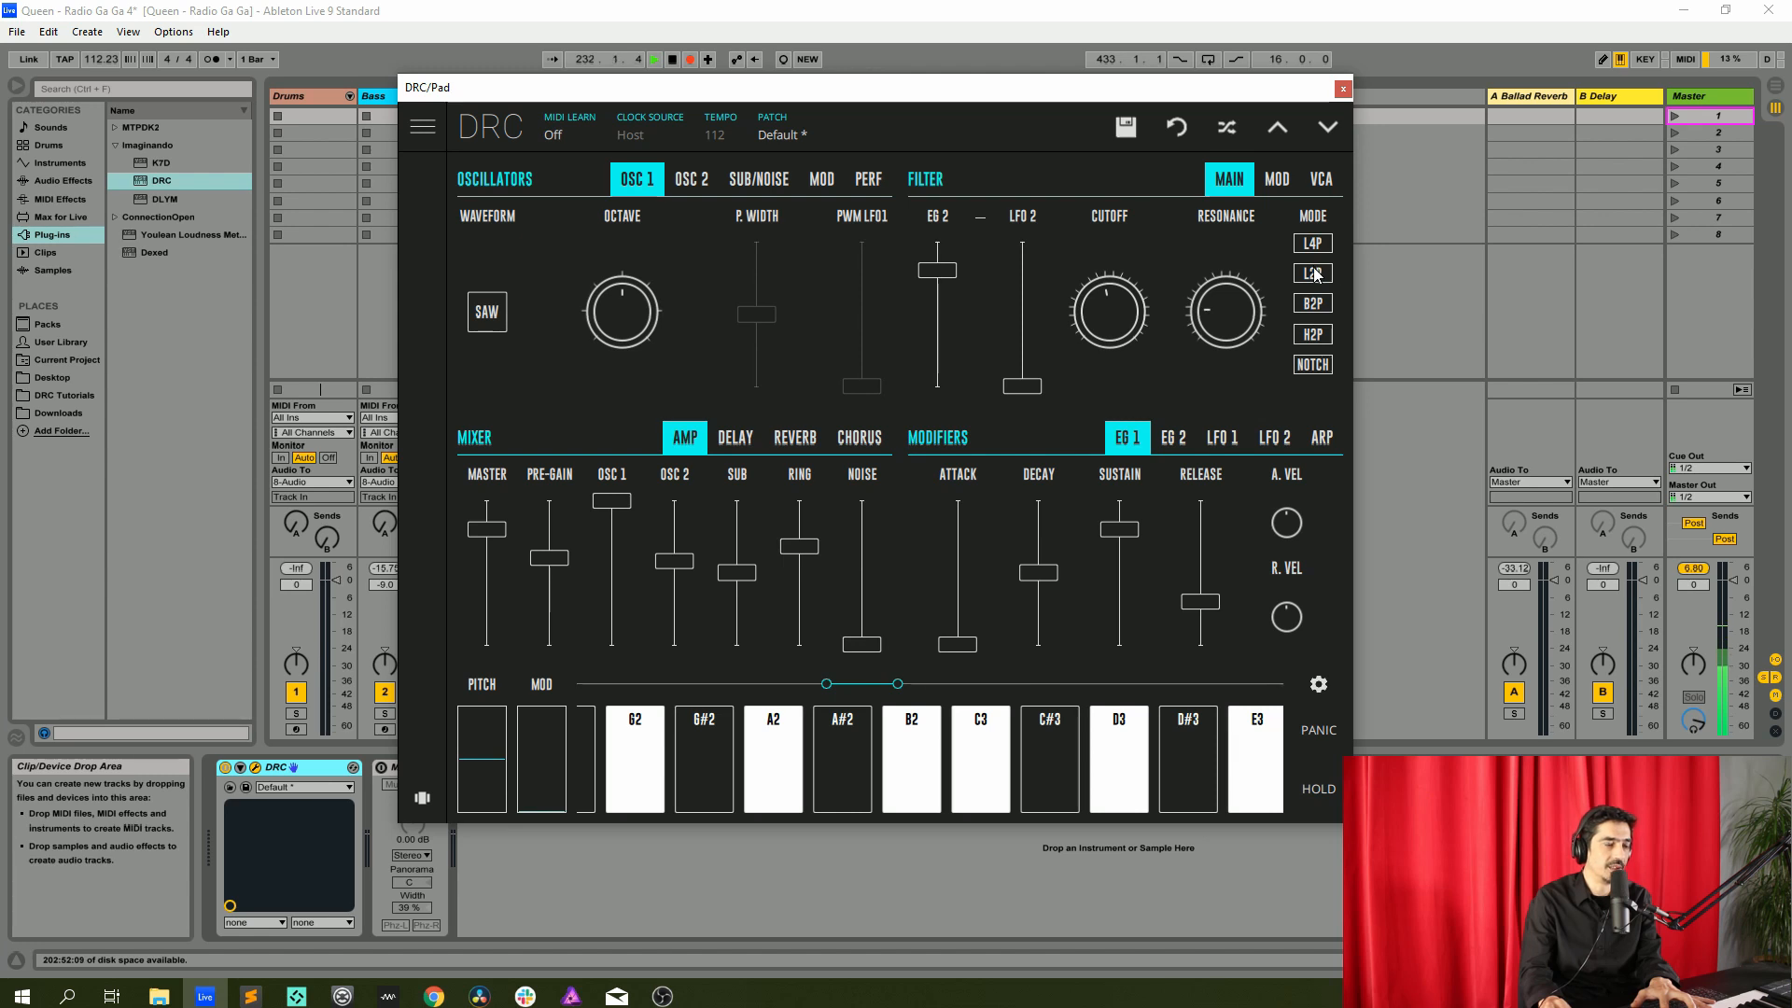
click(1313, 273)
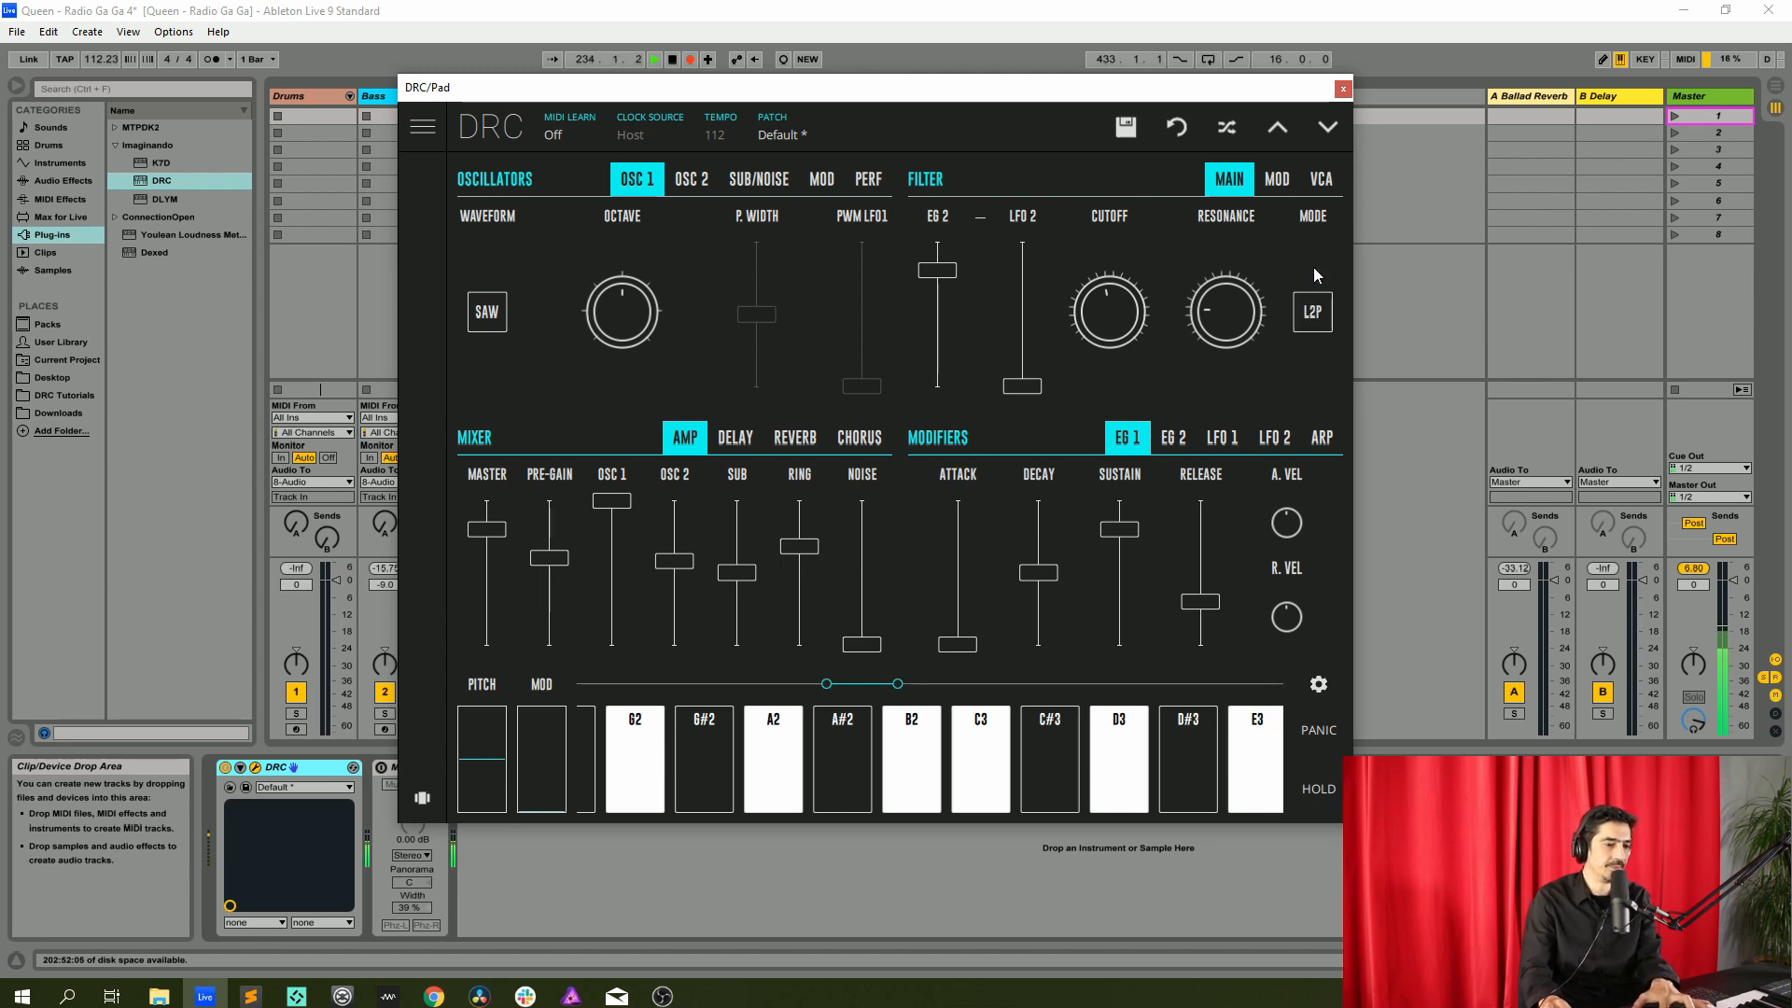
Raise the VCA velocity amount, then lengthen the EG 1 attack slightly
click(1326, 184)
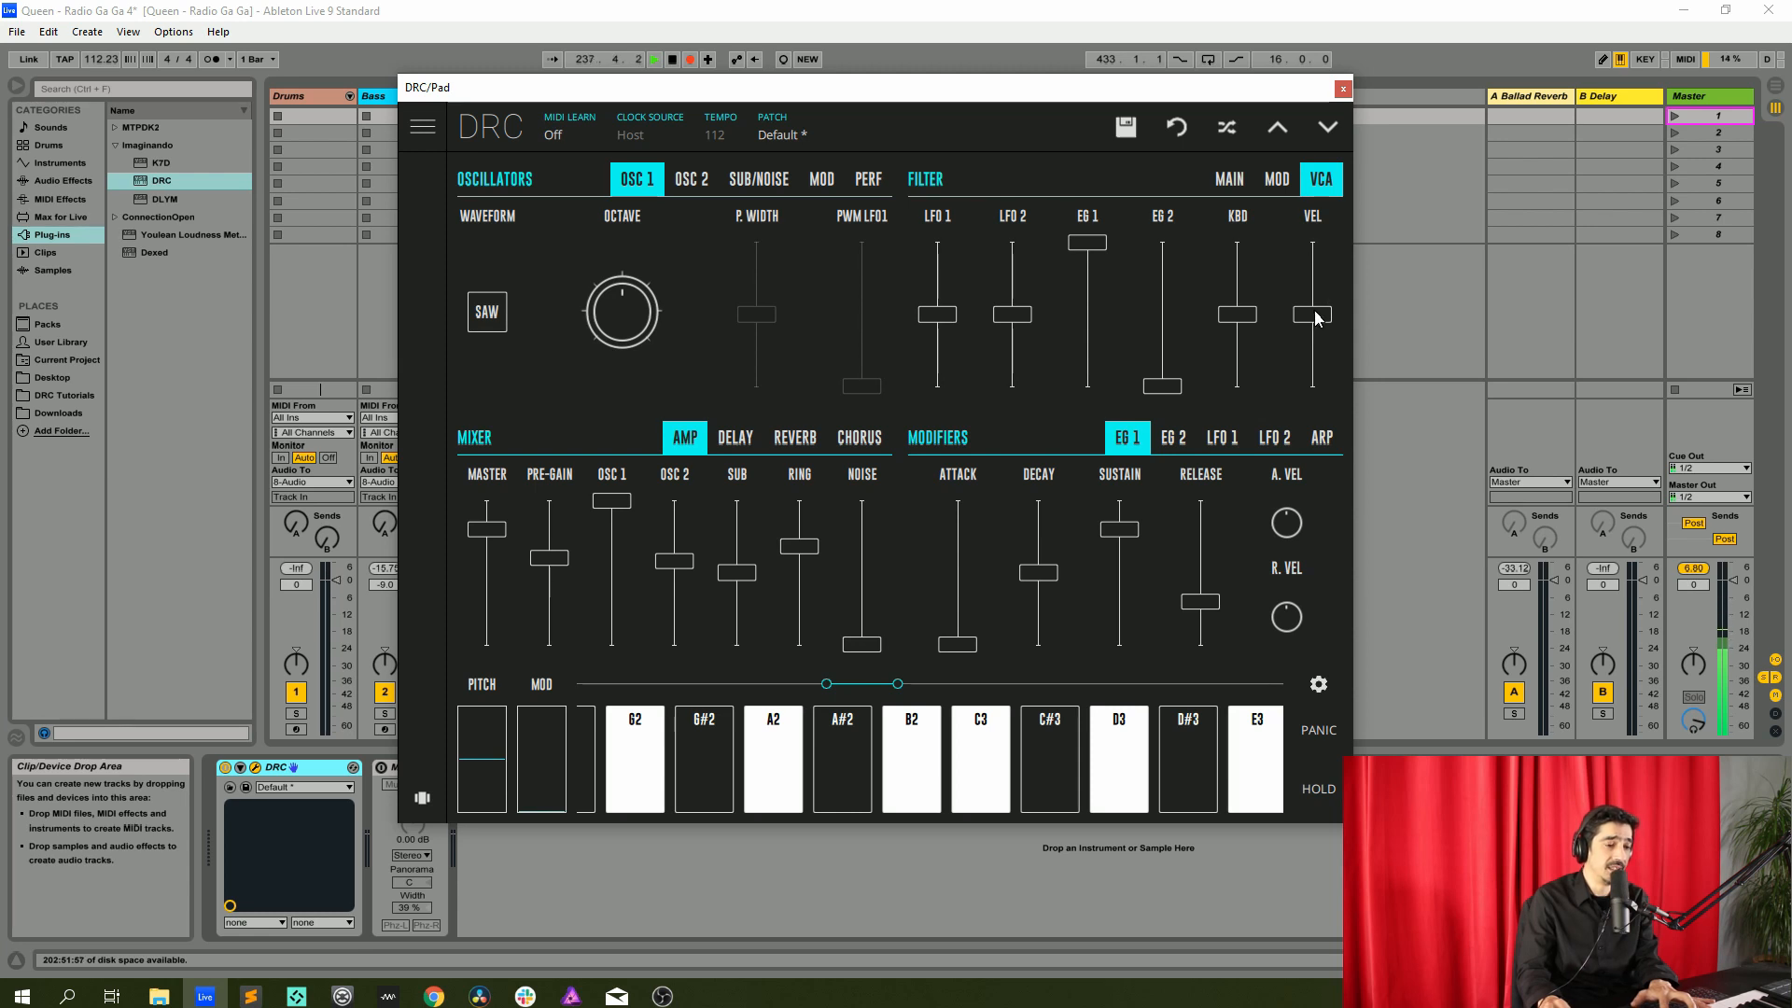
drag(1317, 319, 1333, 290)
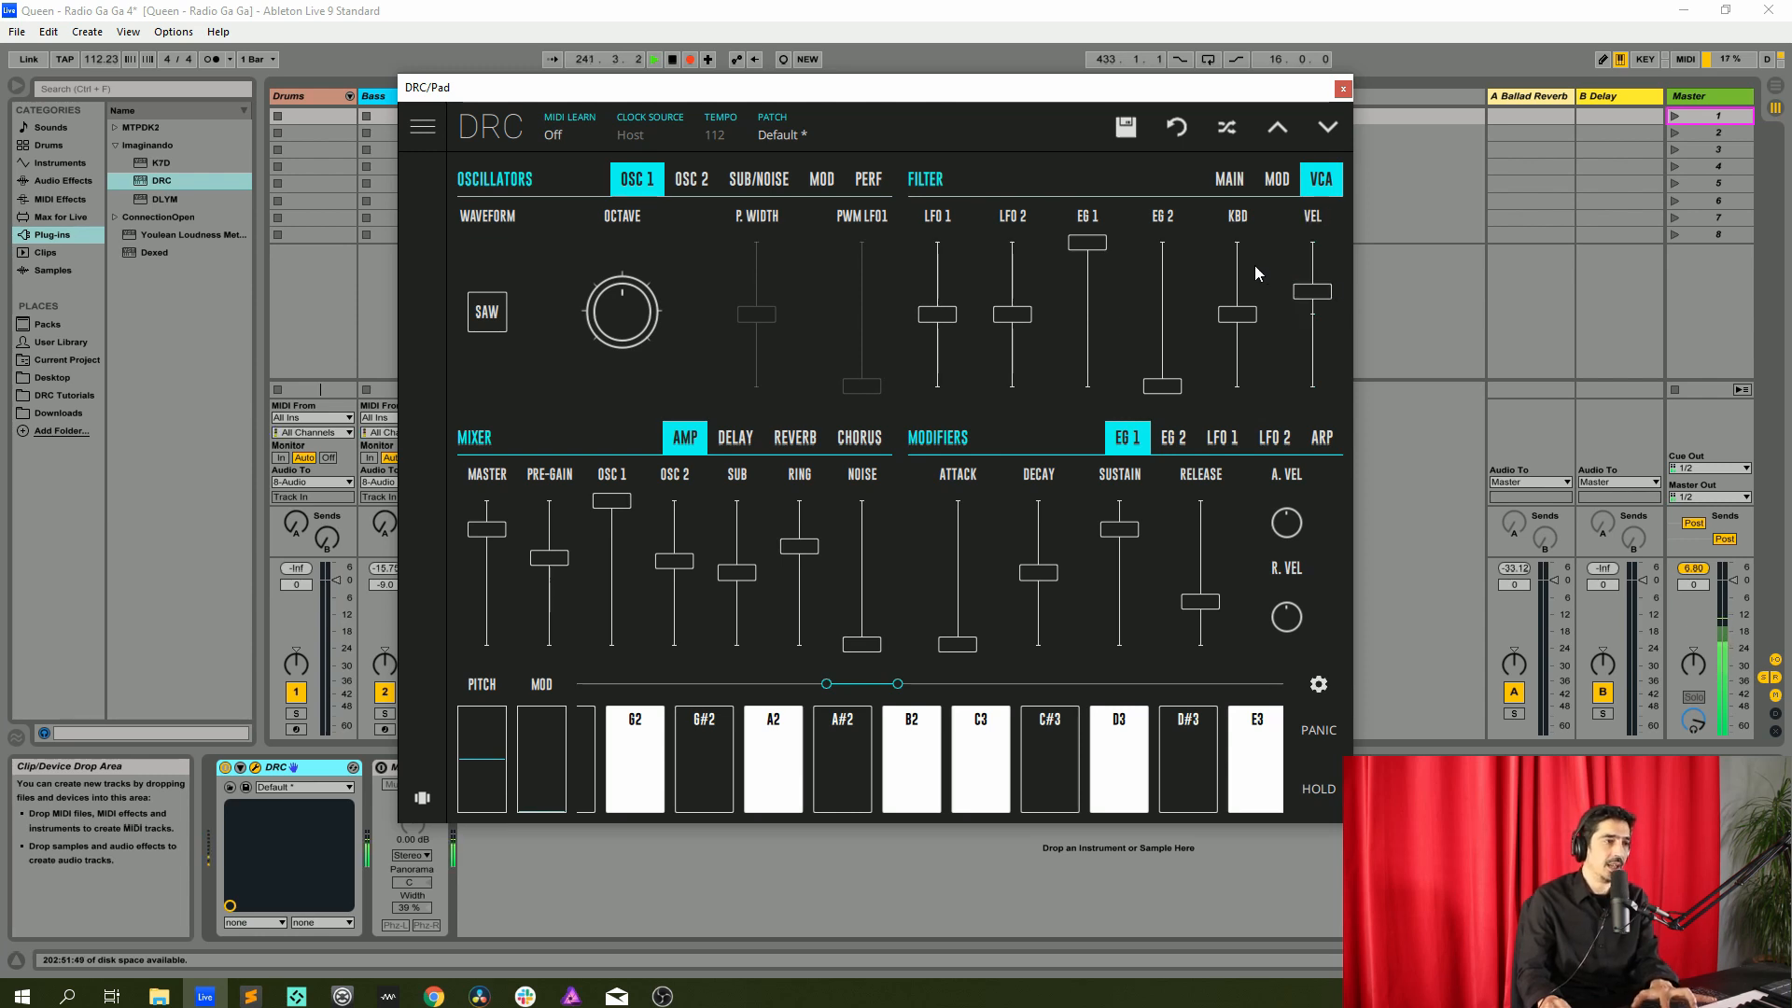
click(1229, 178)
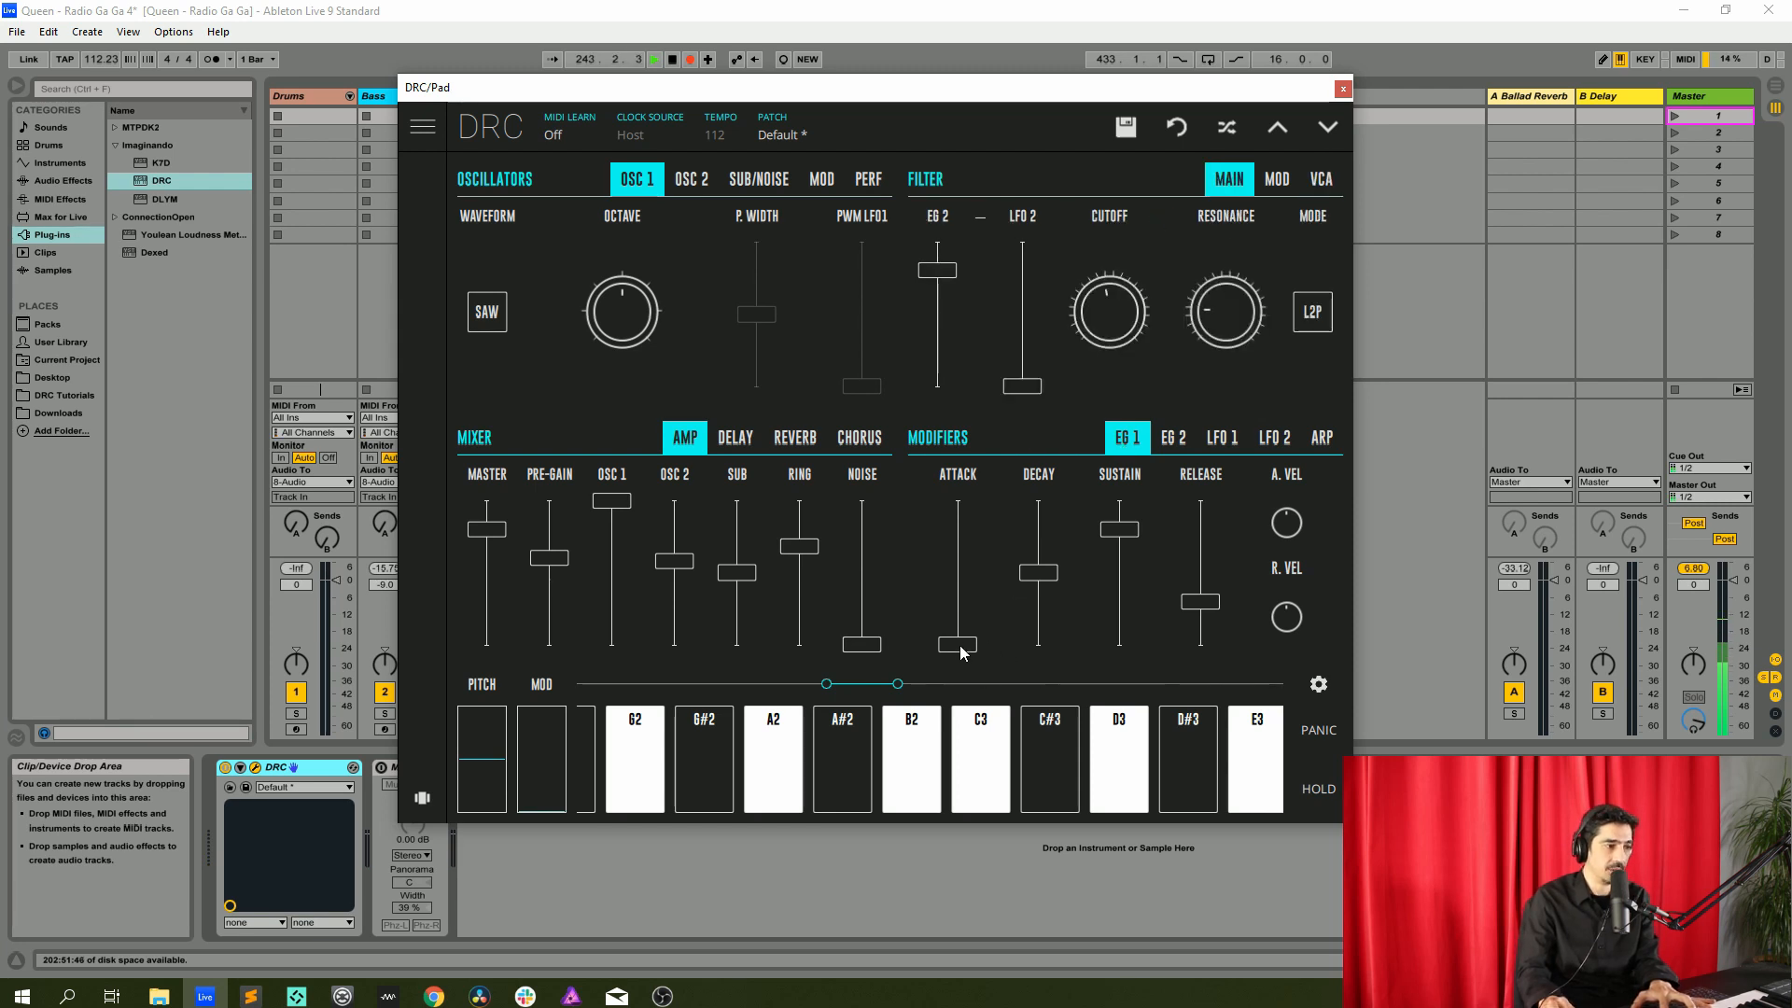
drag(961, 649, 971, 642)
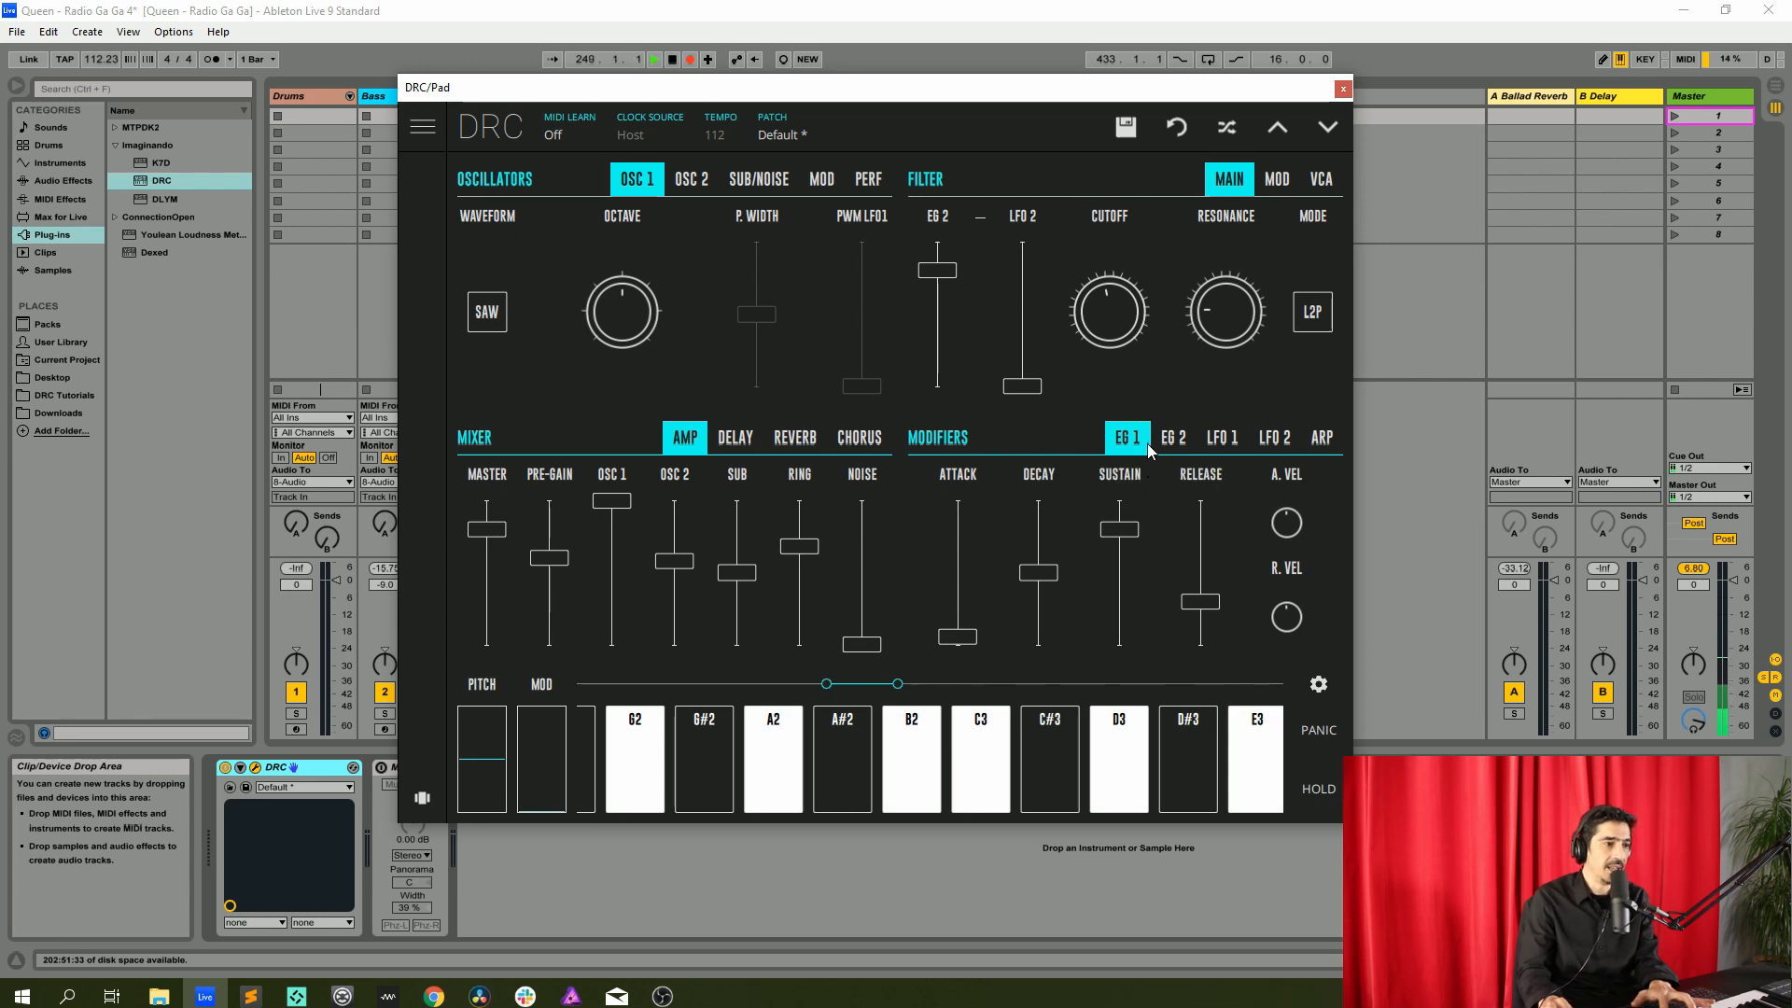
On EG 2, raise the decay to maximum and lower the sustain slightly
click(1170, 440)
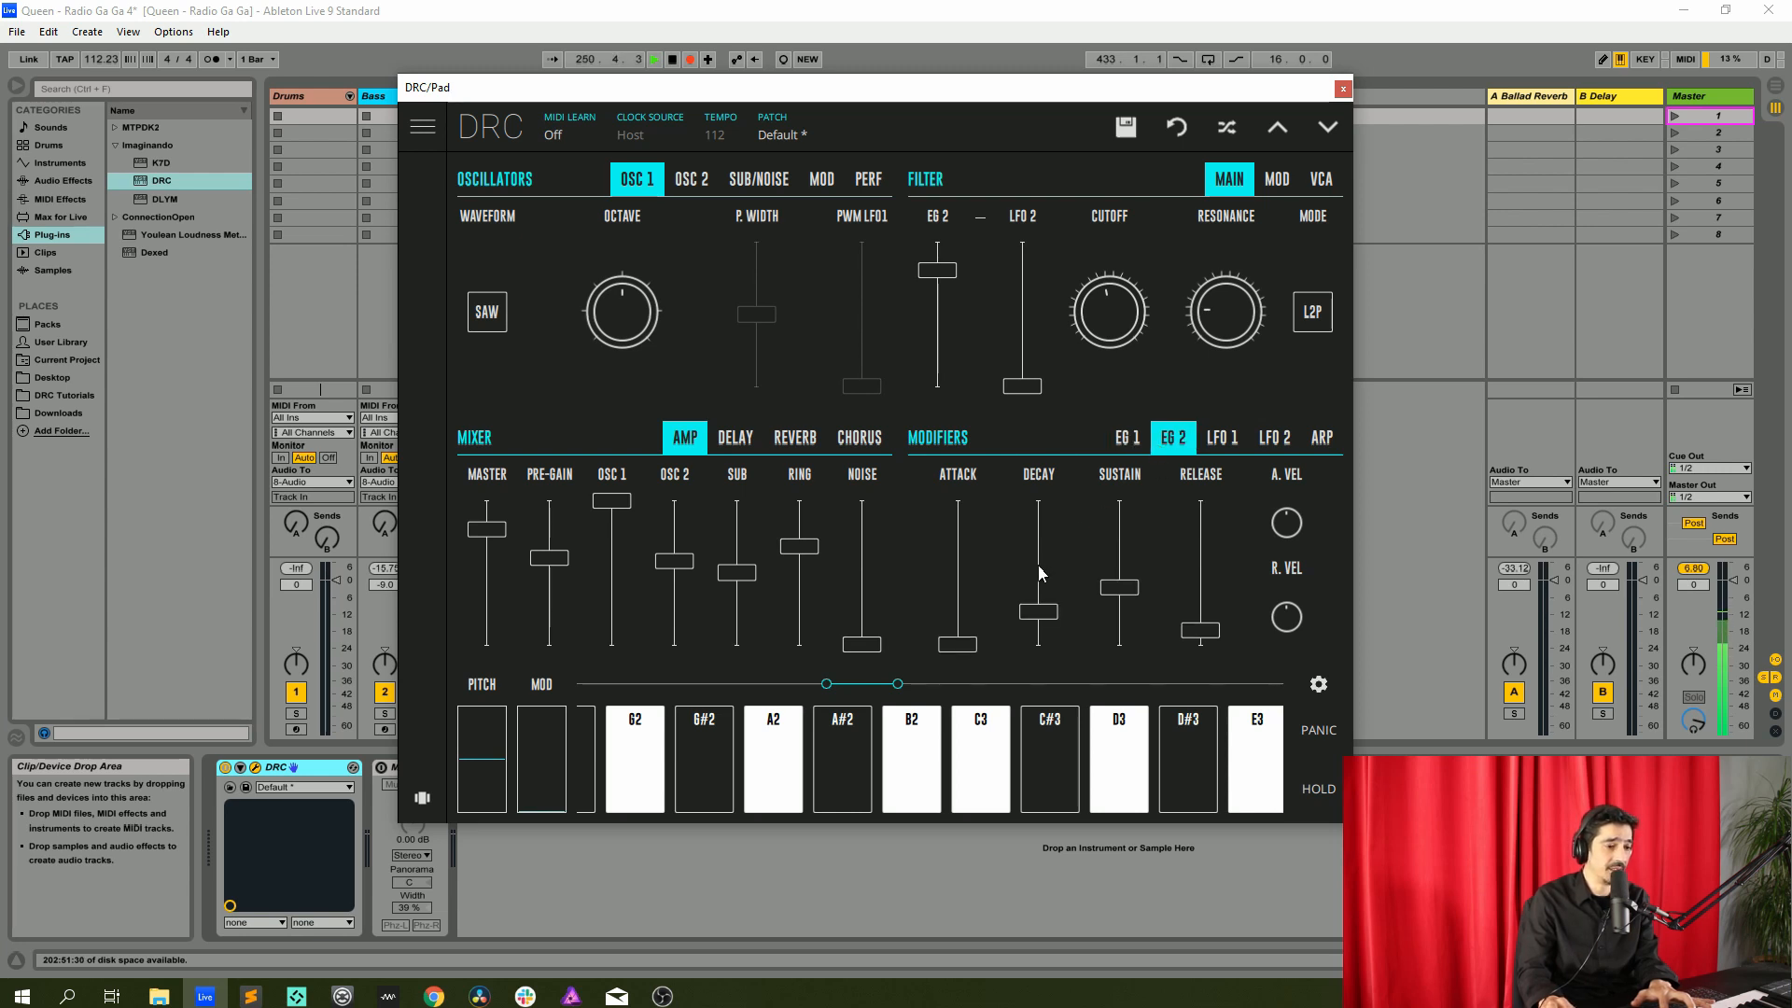
drag(1040, 573, 1028, 496)
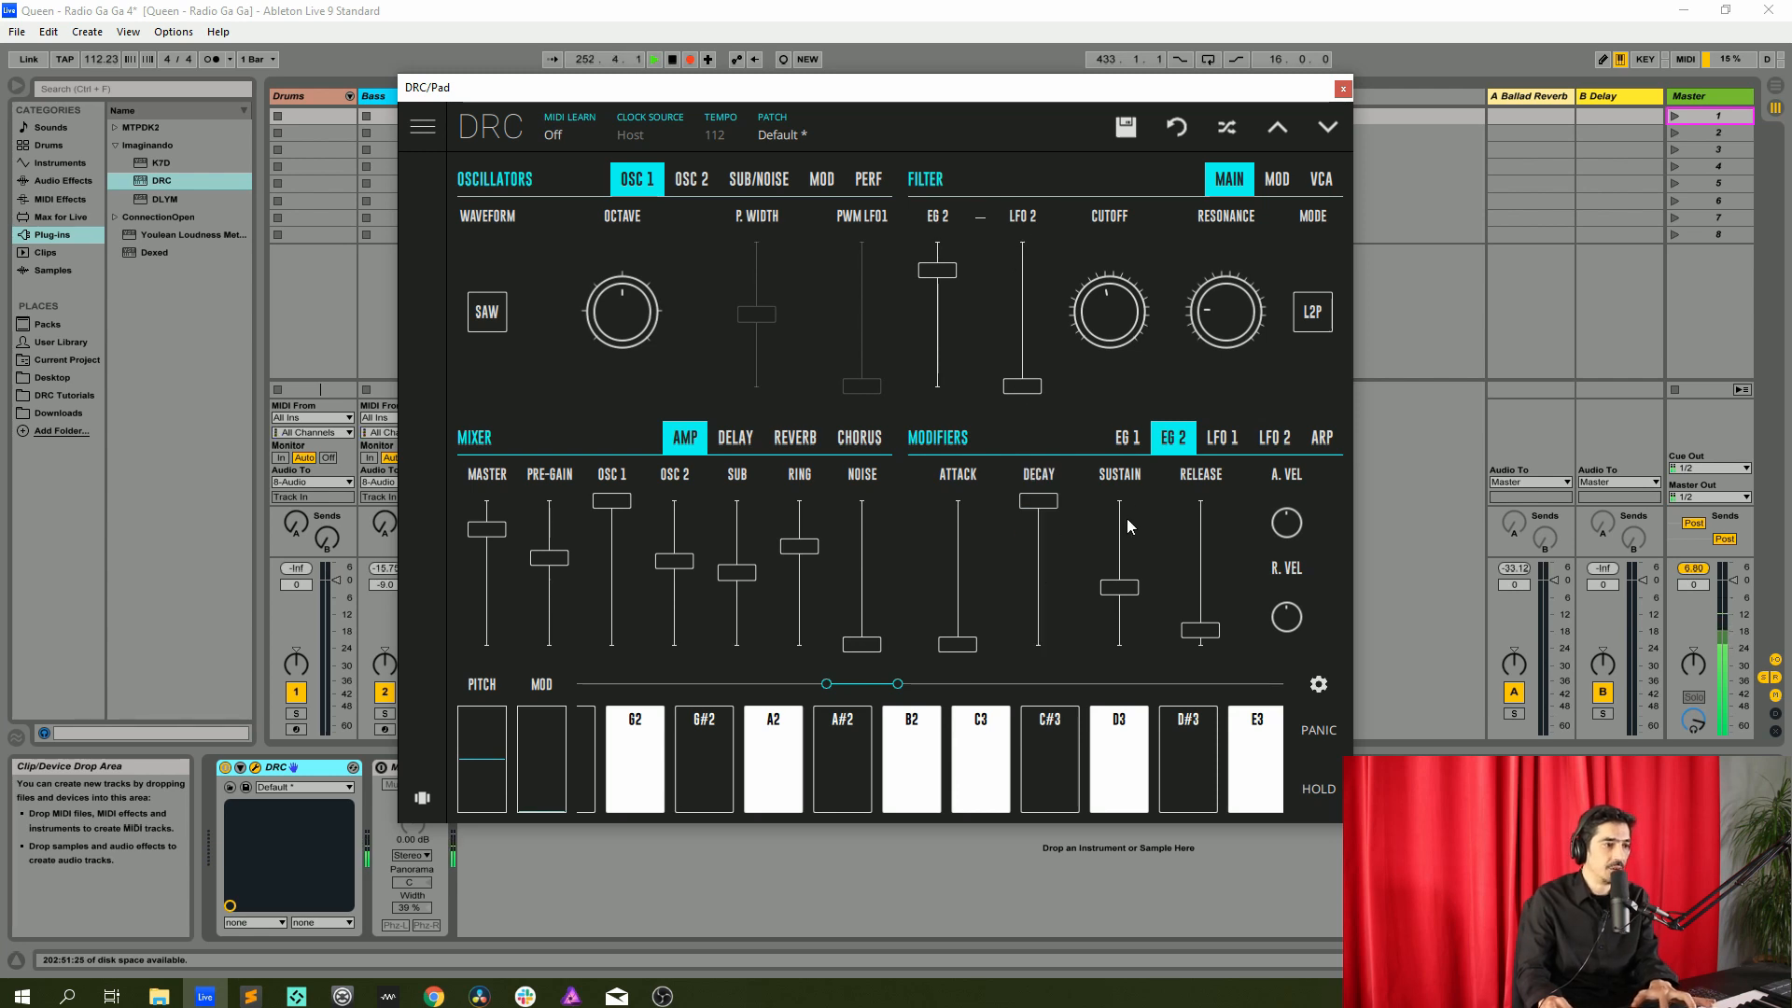
drag(1125, 590, 1131, 607)
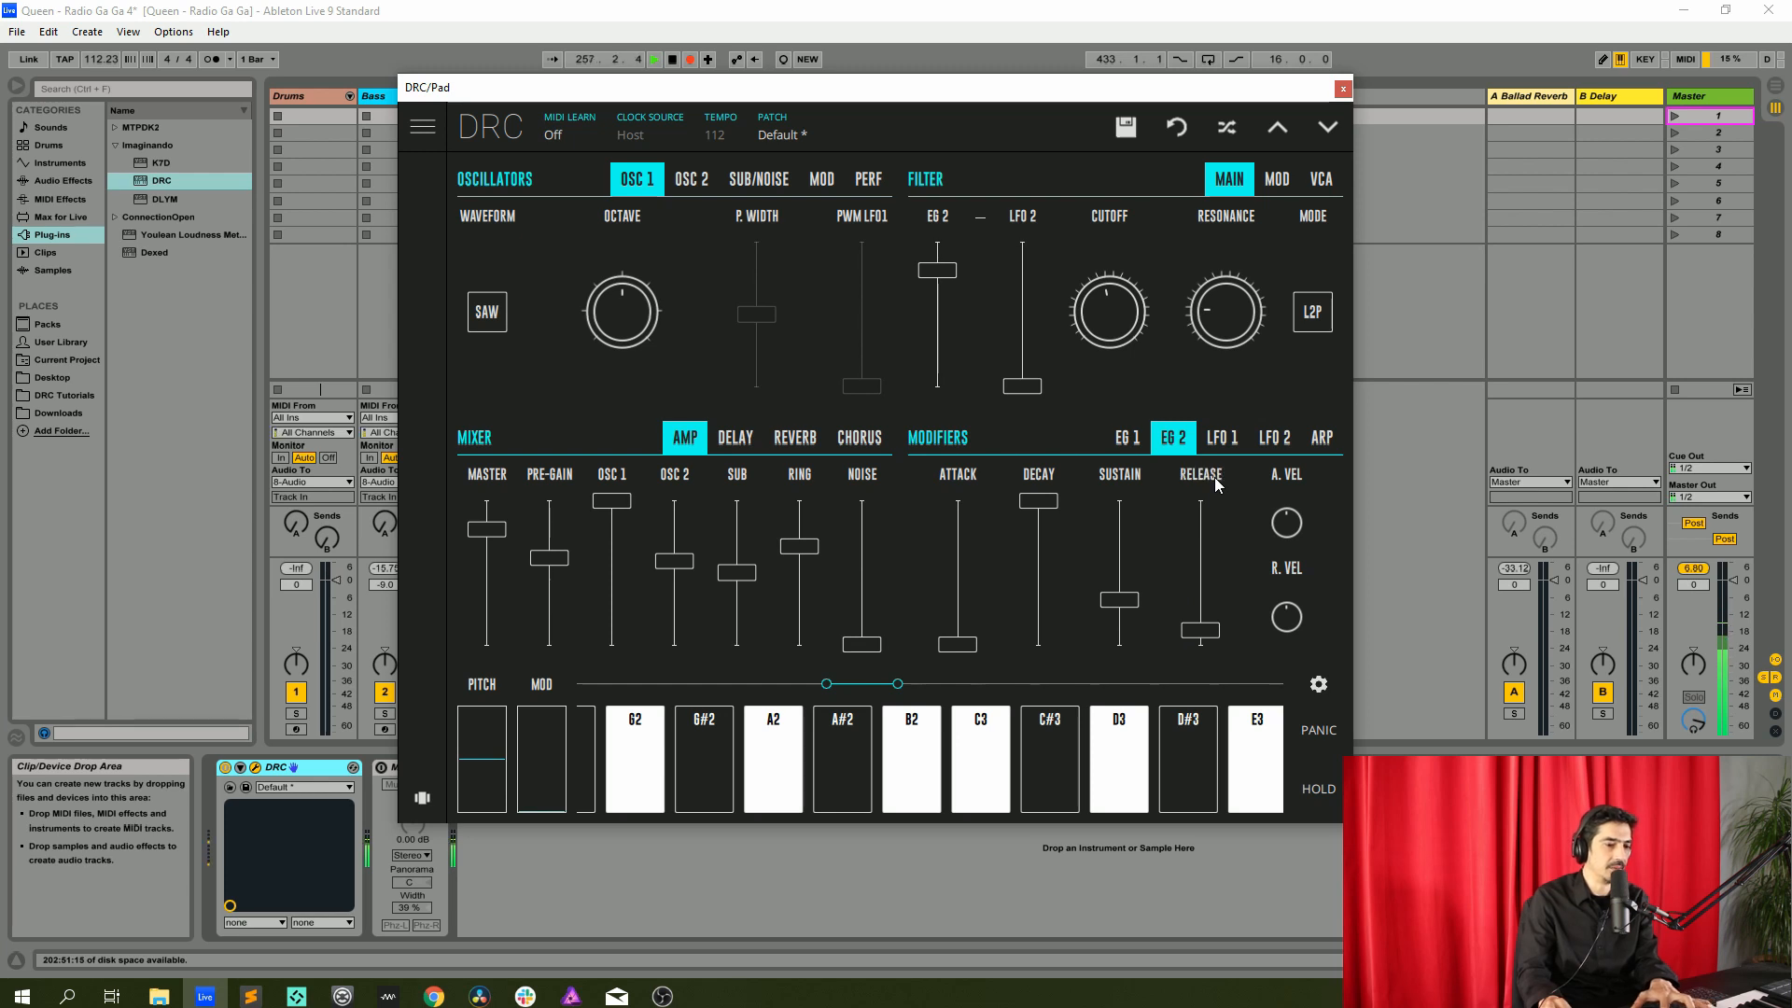
Raise the reverb amount and set the reverb decay to 0.714
click(783, 438)
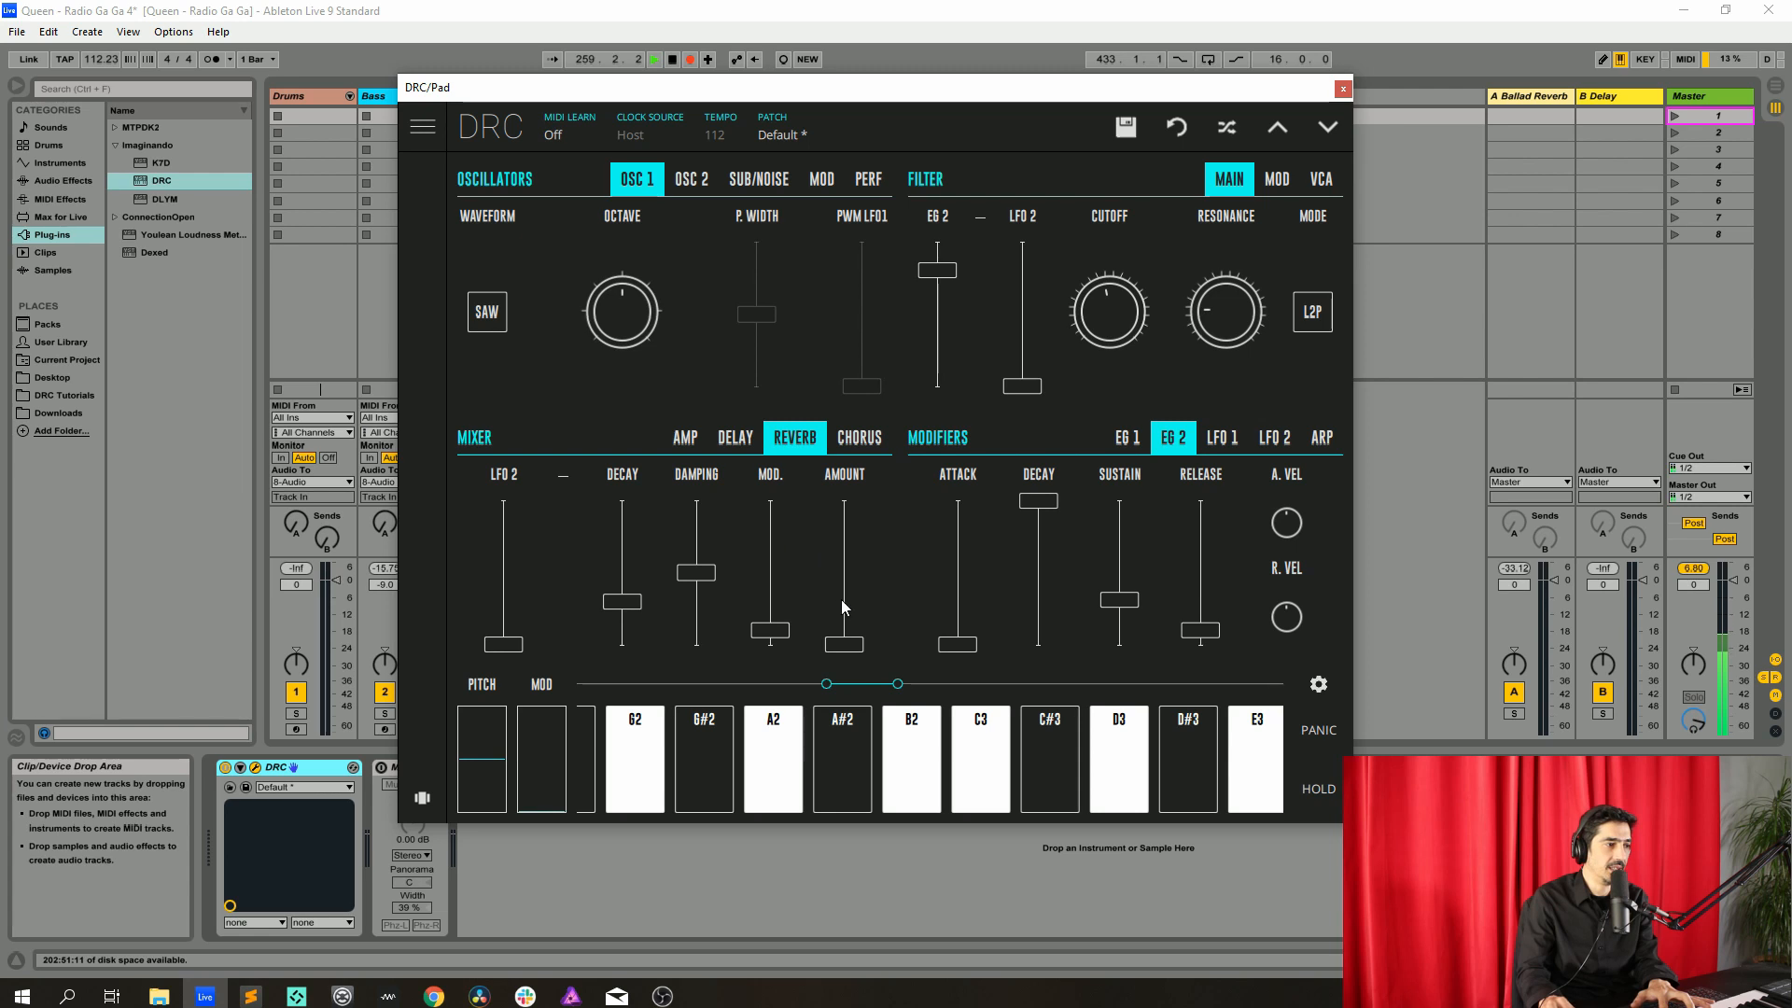
drag(842, 599, 865, 591)
drag(619, 603, 640, 549)
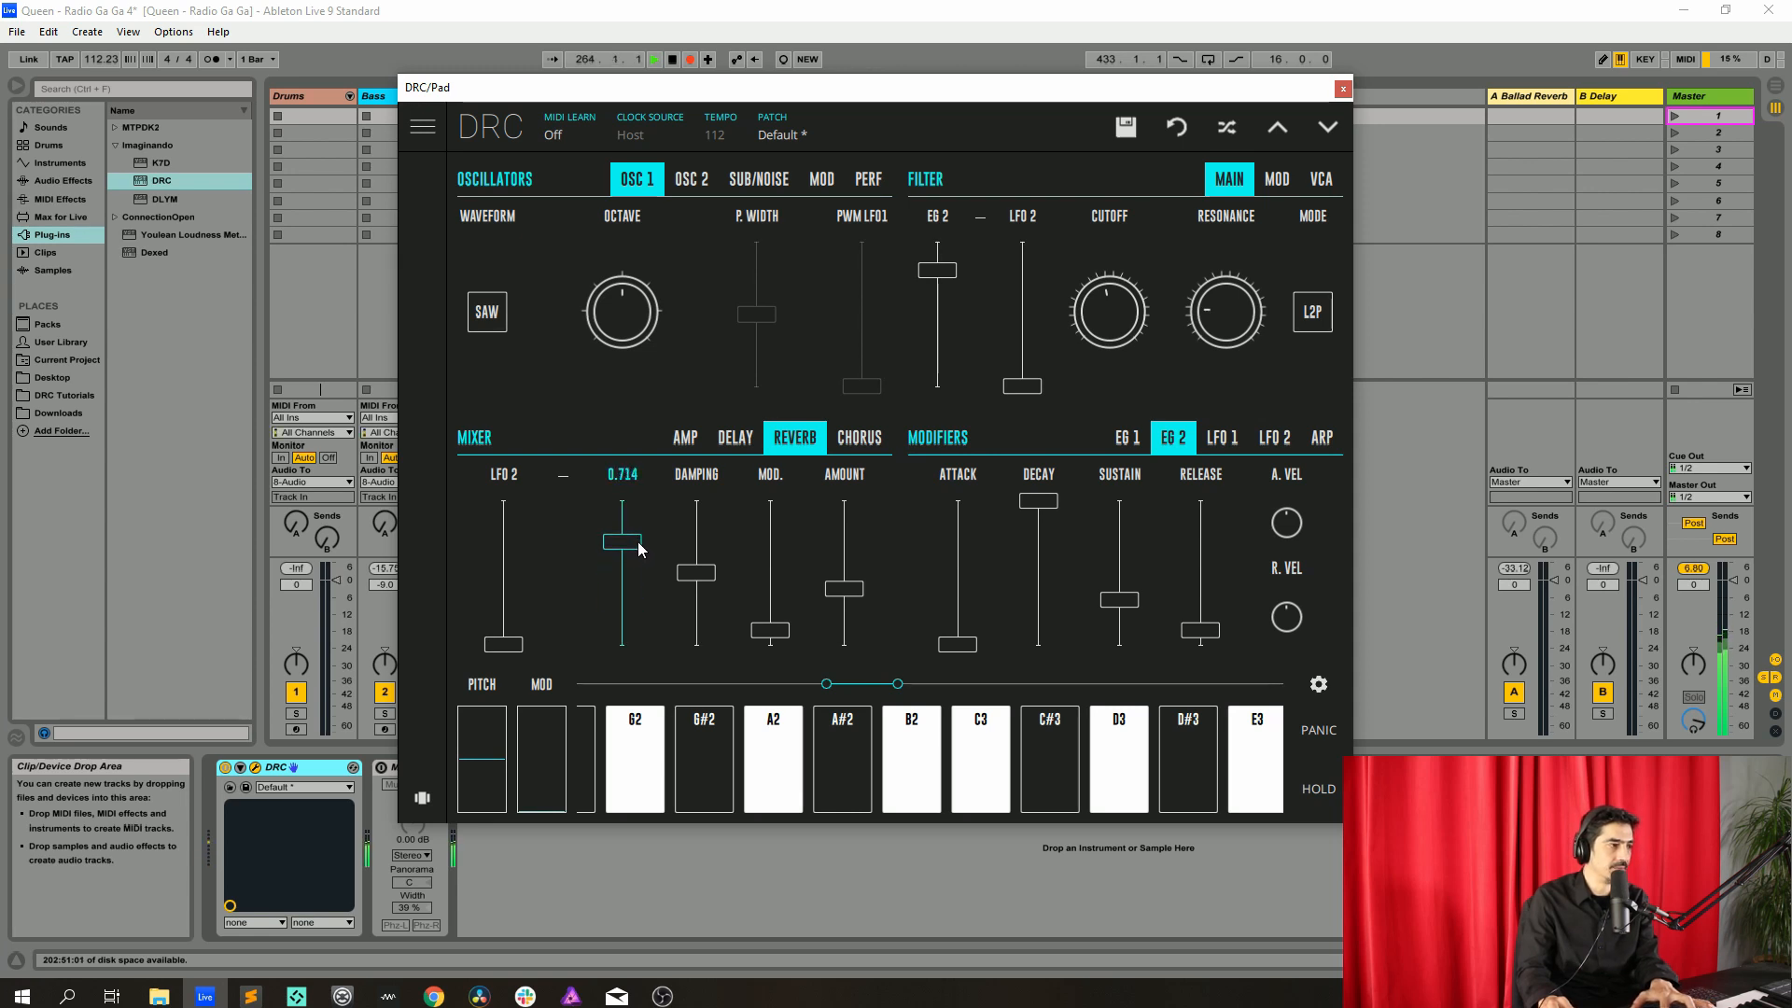
Close the DRC window and reactivate the Mono utility on the Pad track
click(1343, 88)
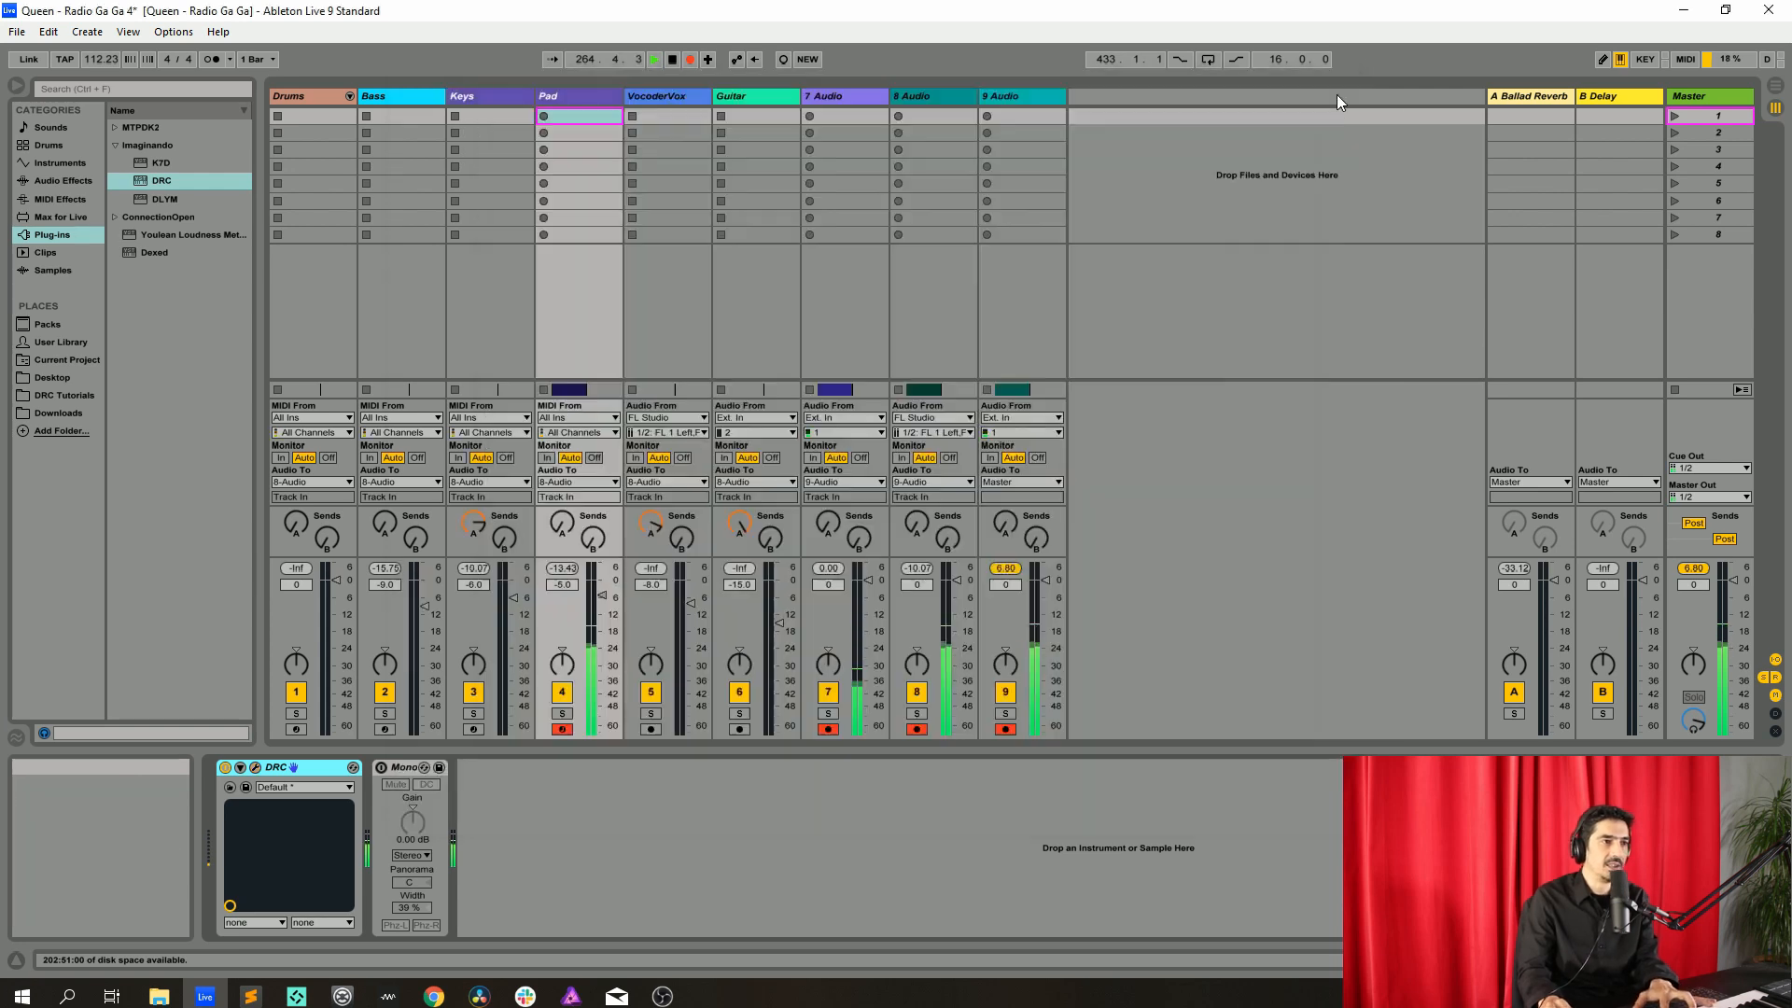
click(381, 771)
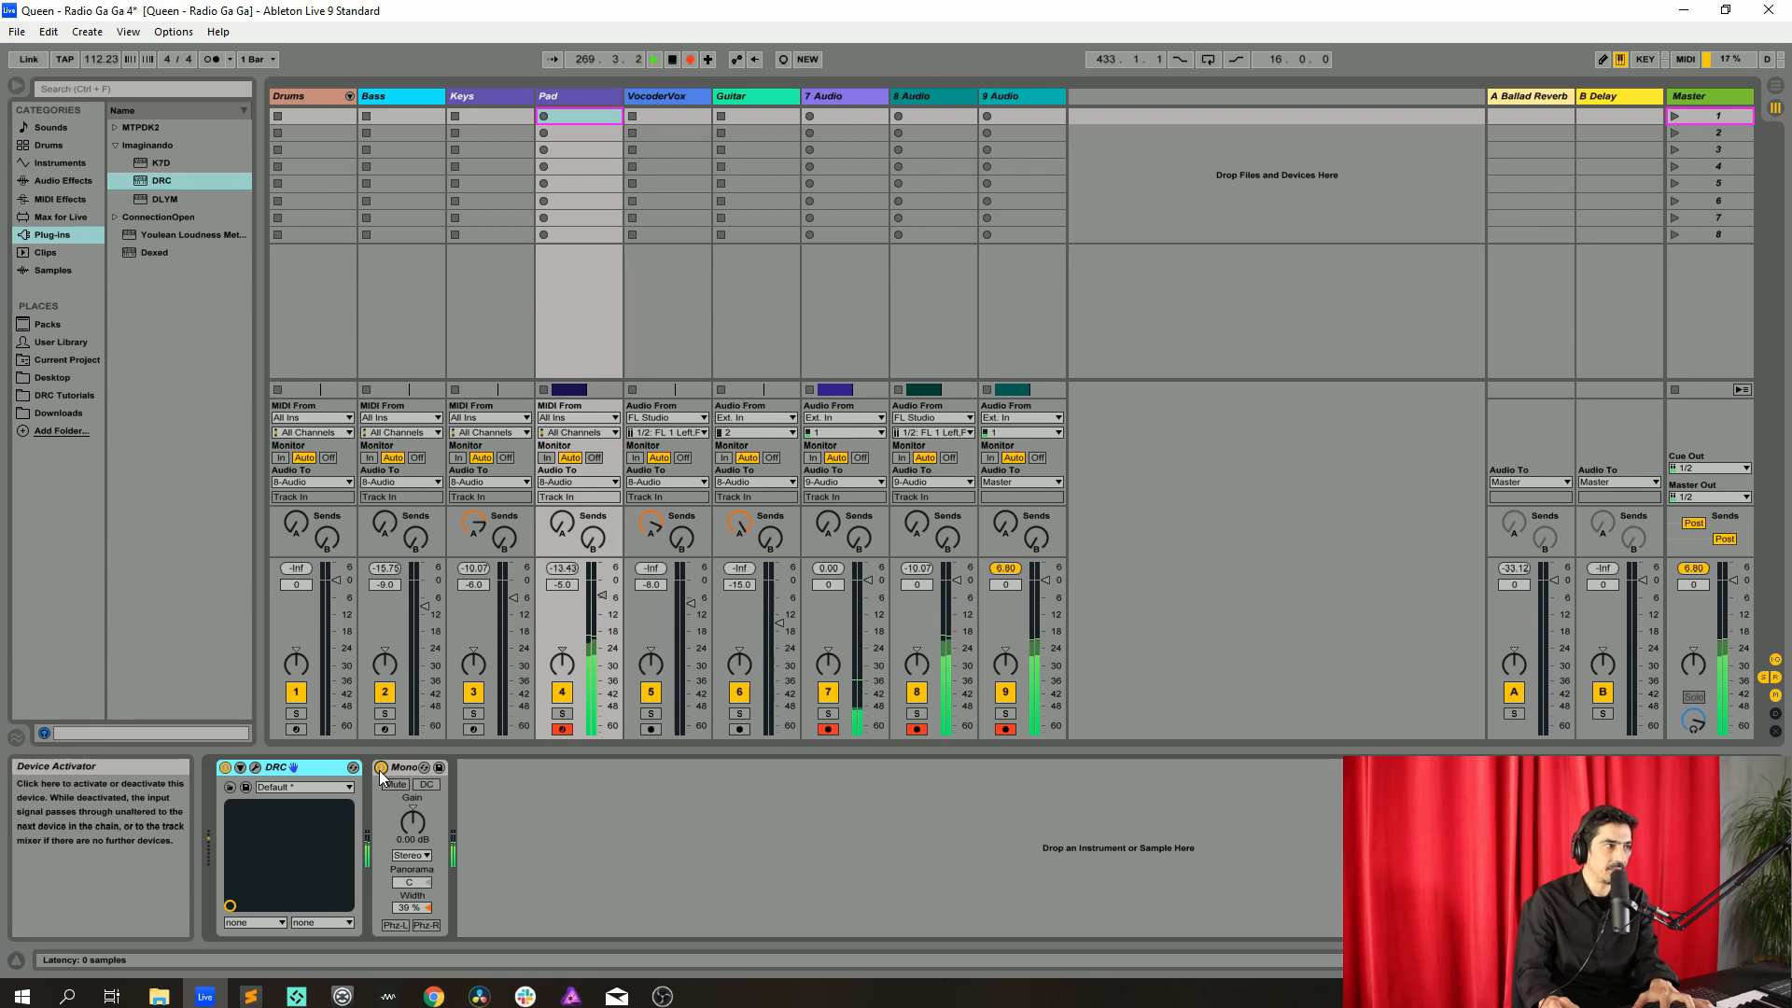
Switch to Arrangement view and inspect the recorded clips on the VocoderVox and Guitar tracks
click(665, 103)
key(Tab)
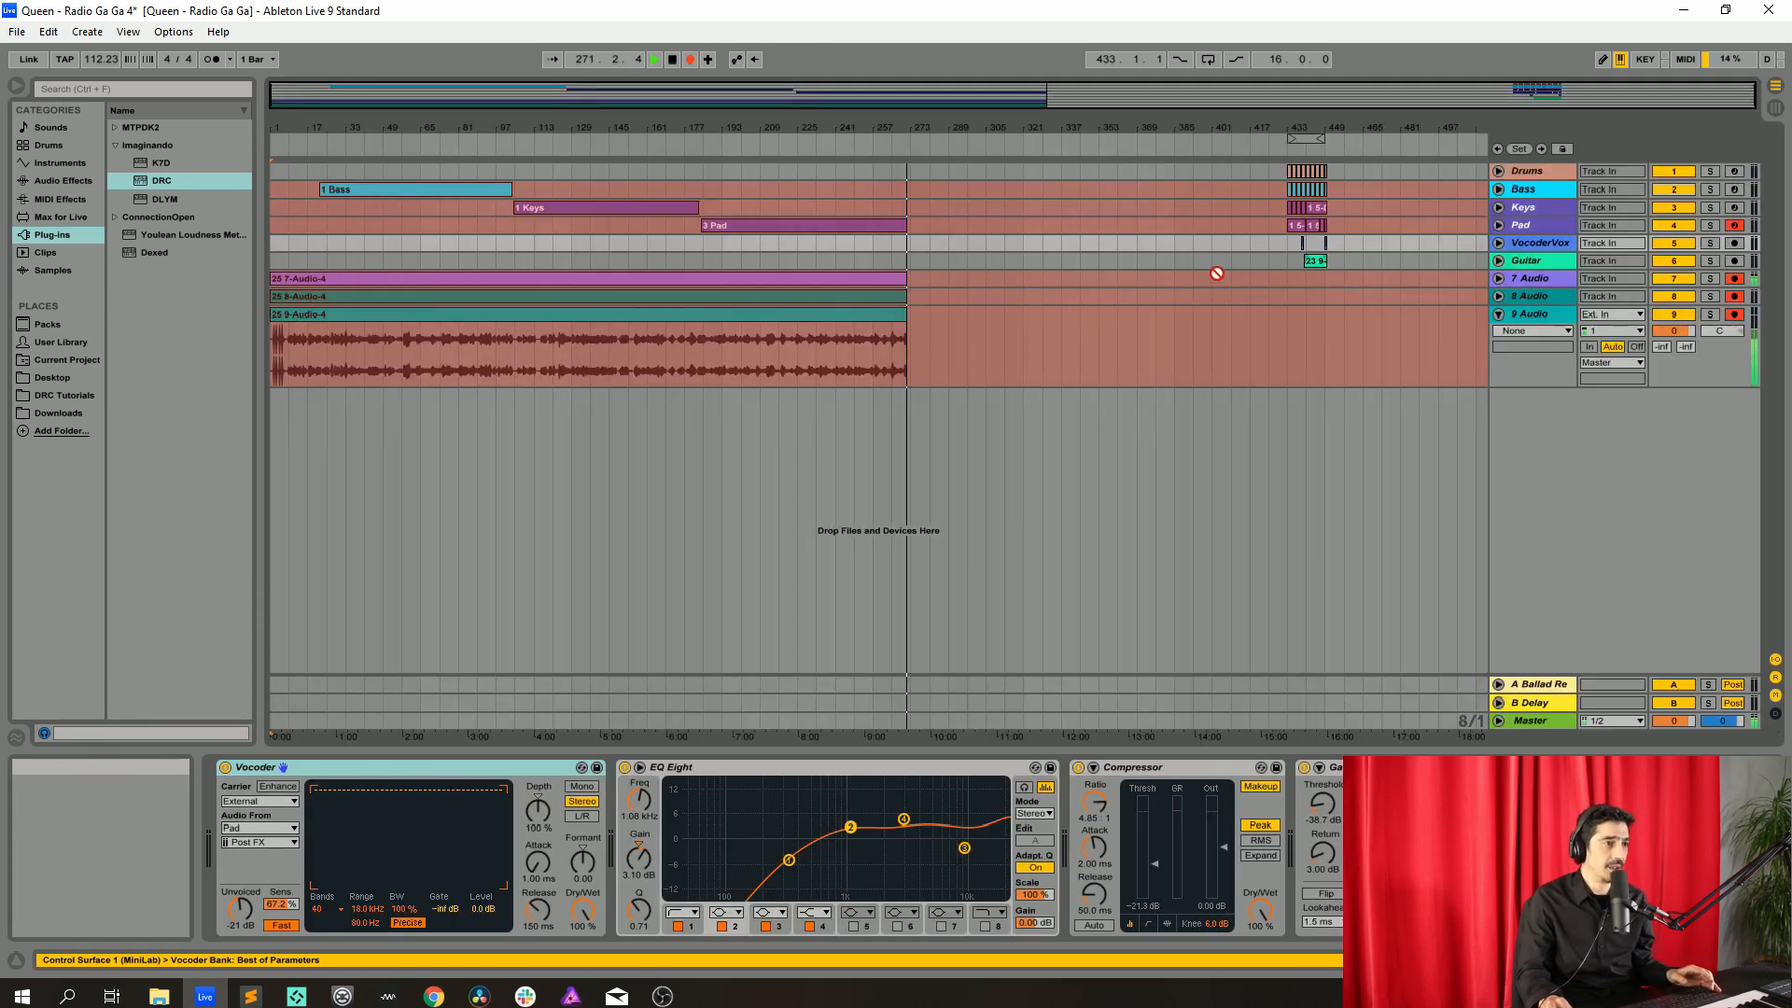
click(1498, 243)
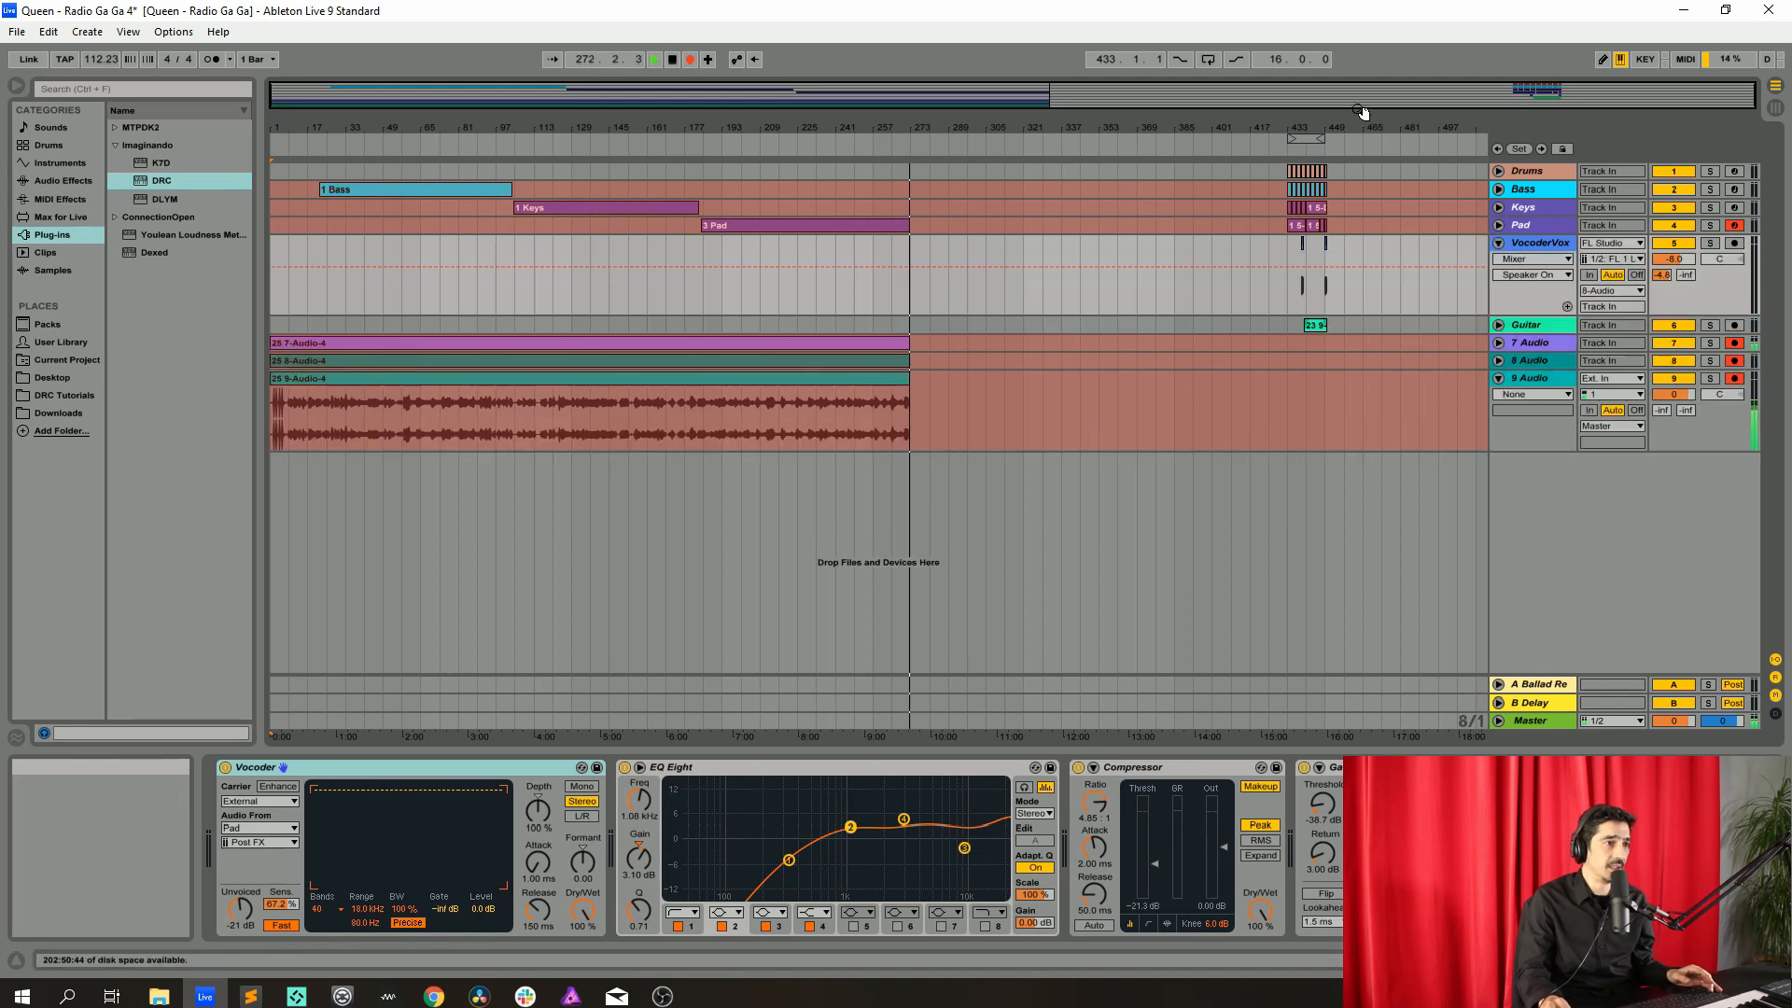
drag(1362, 117, 1404, 124)
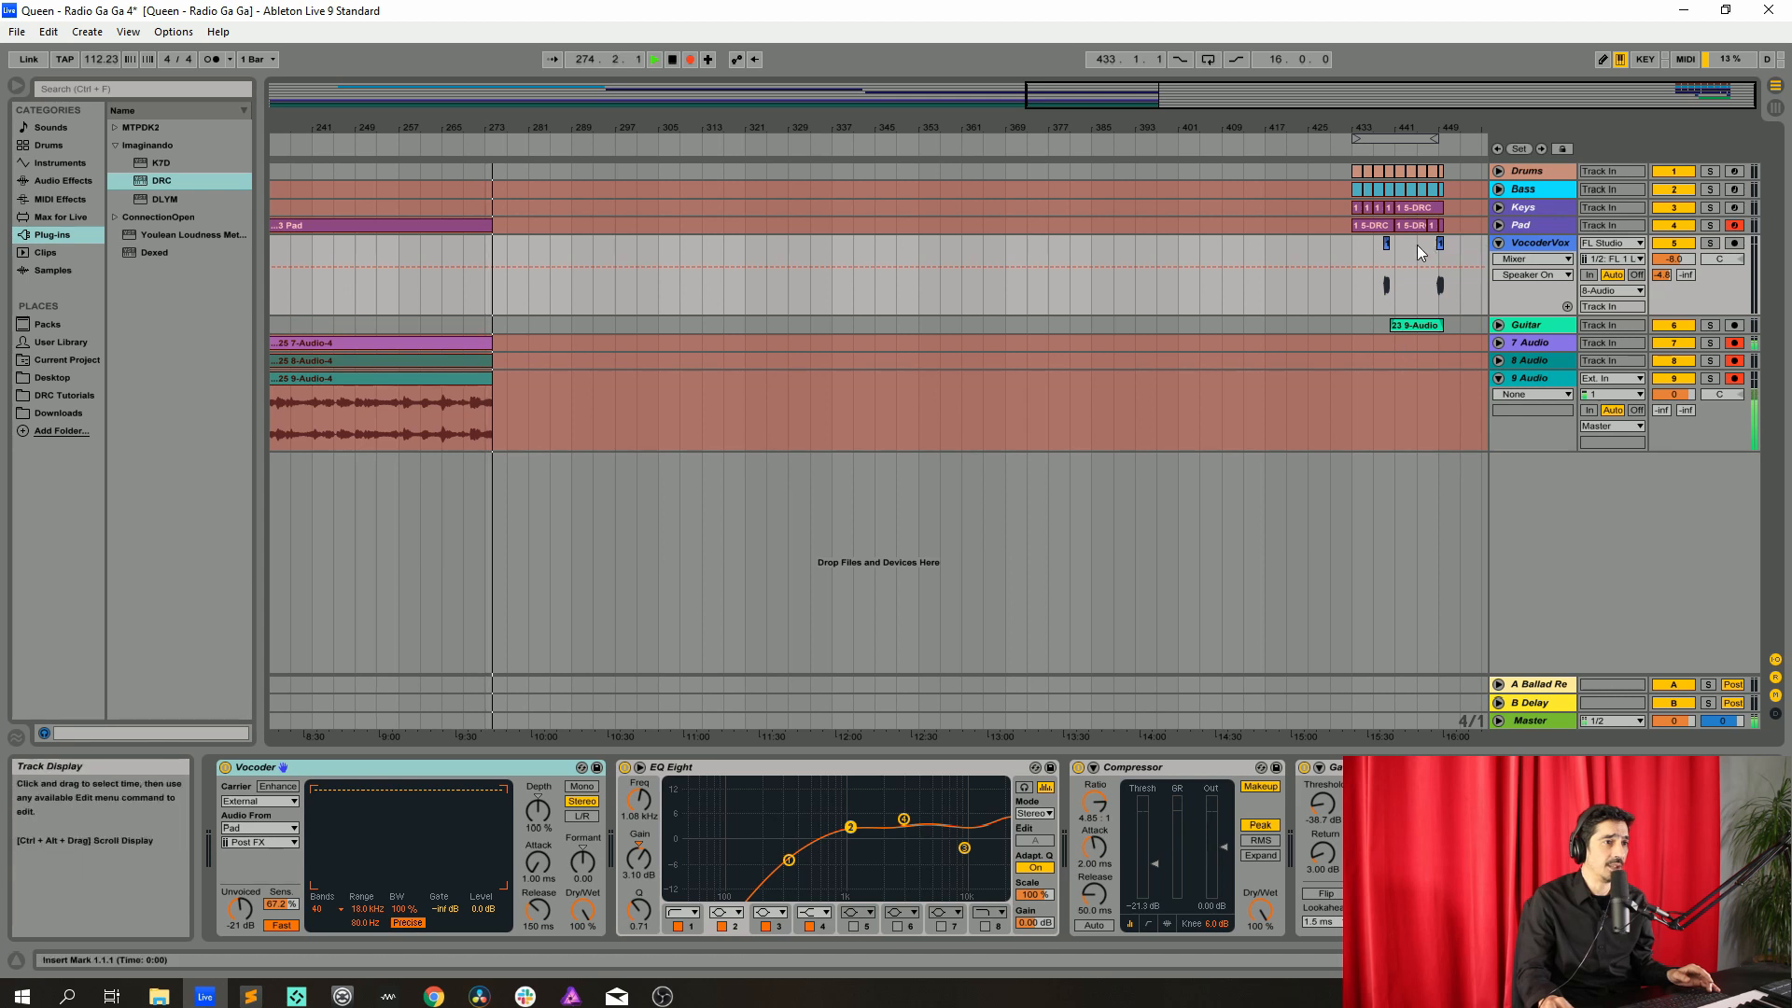
click(1517, 223)
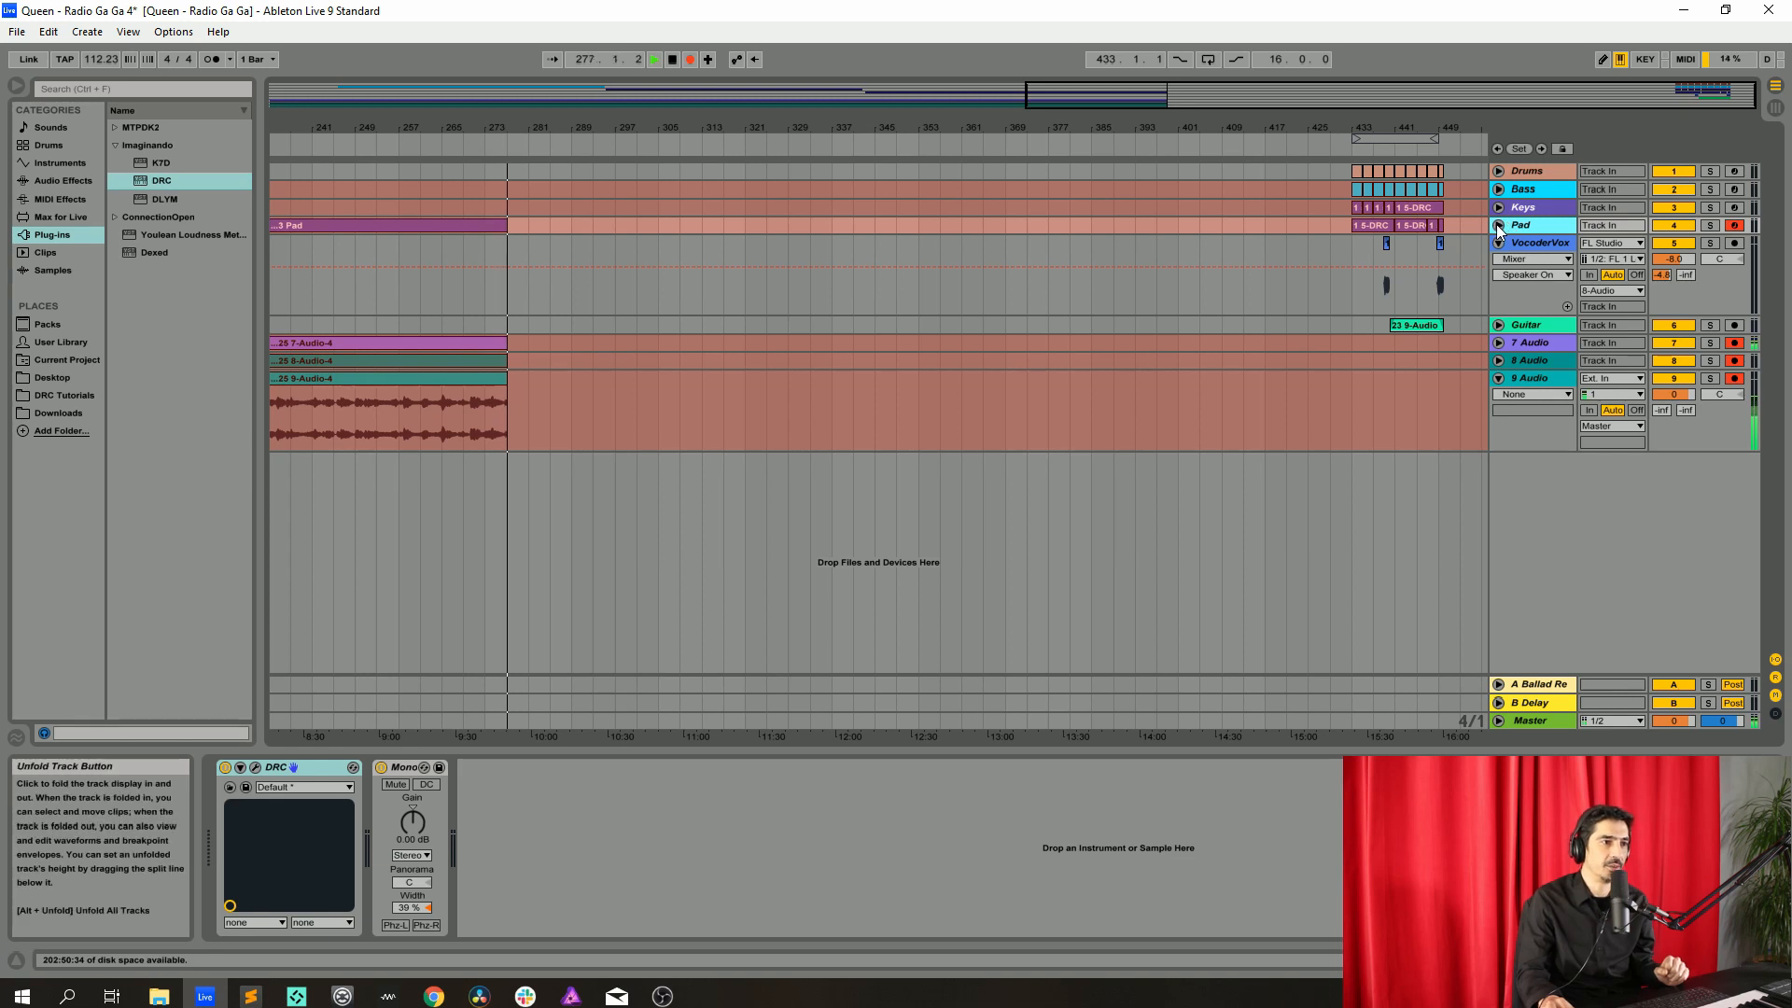
click(1499, 242)
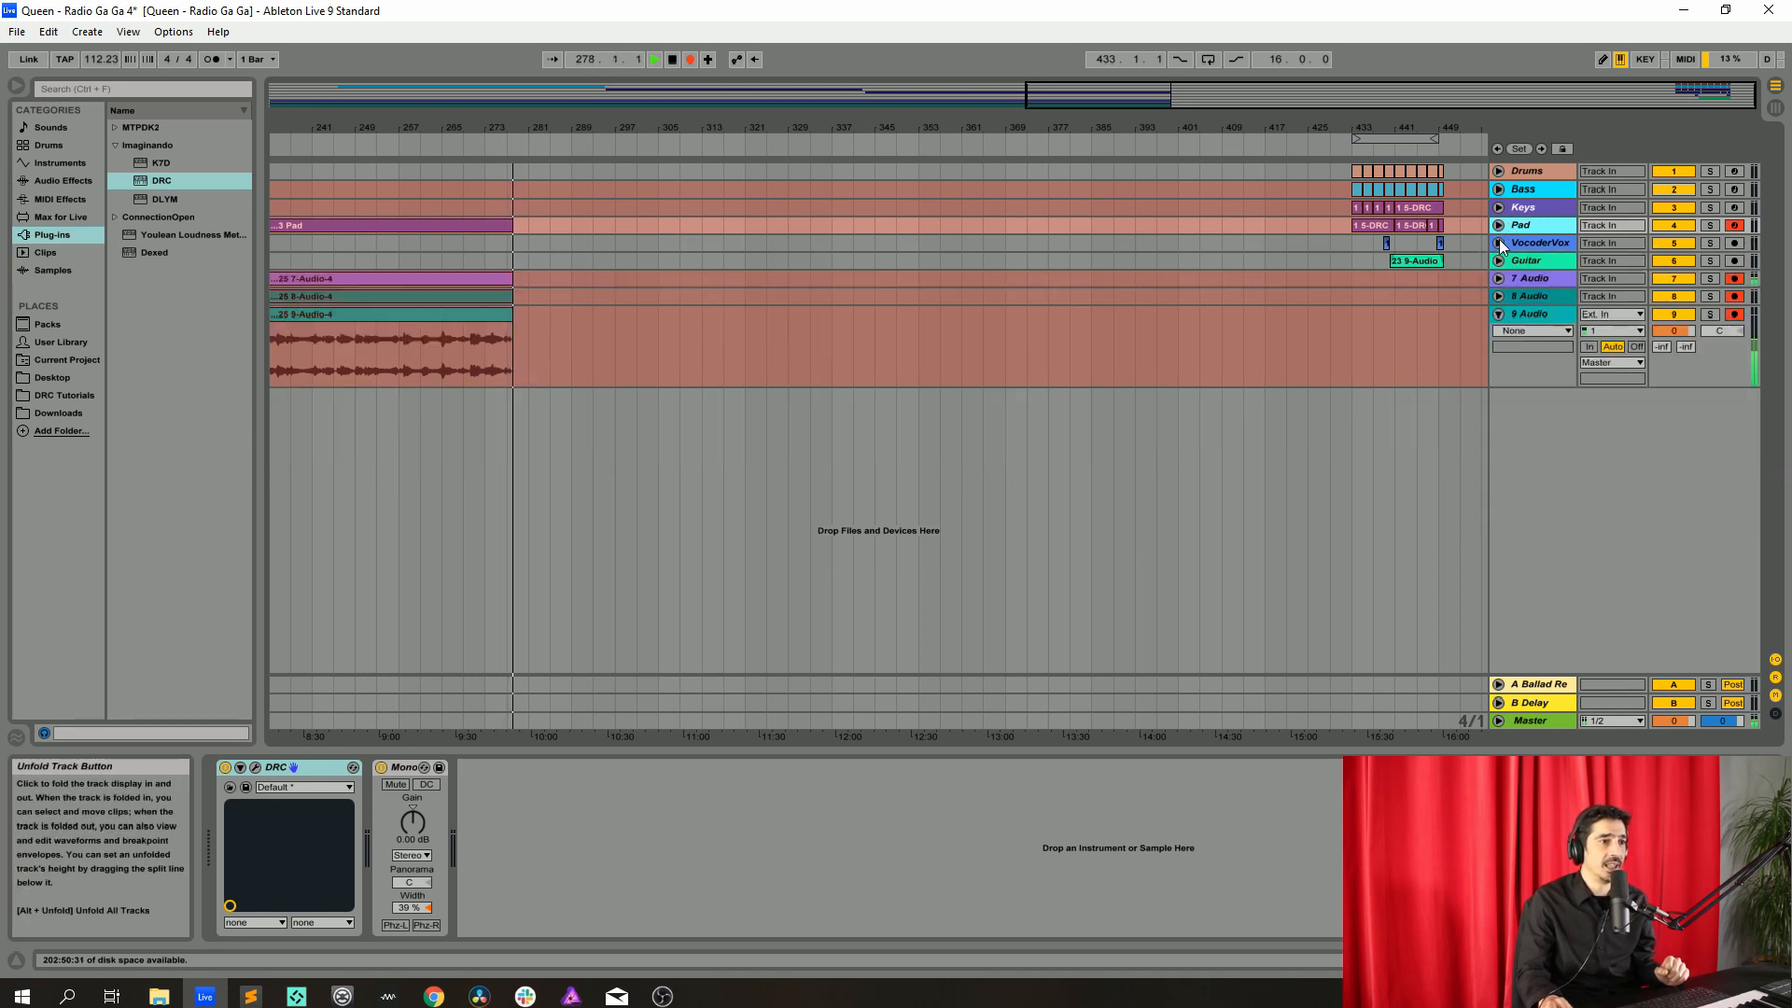
click(1499, 261)
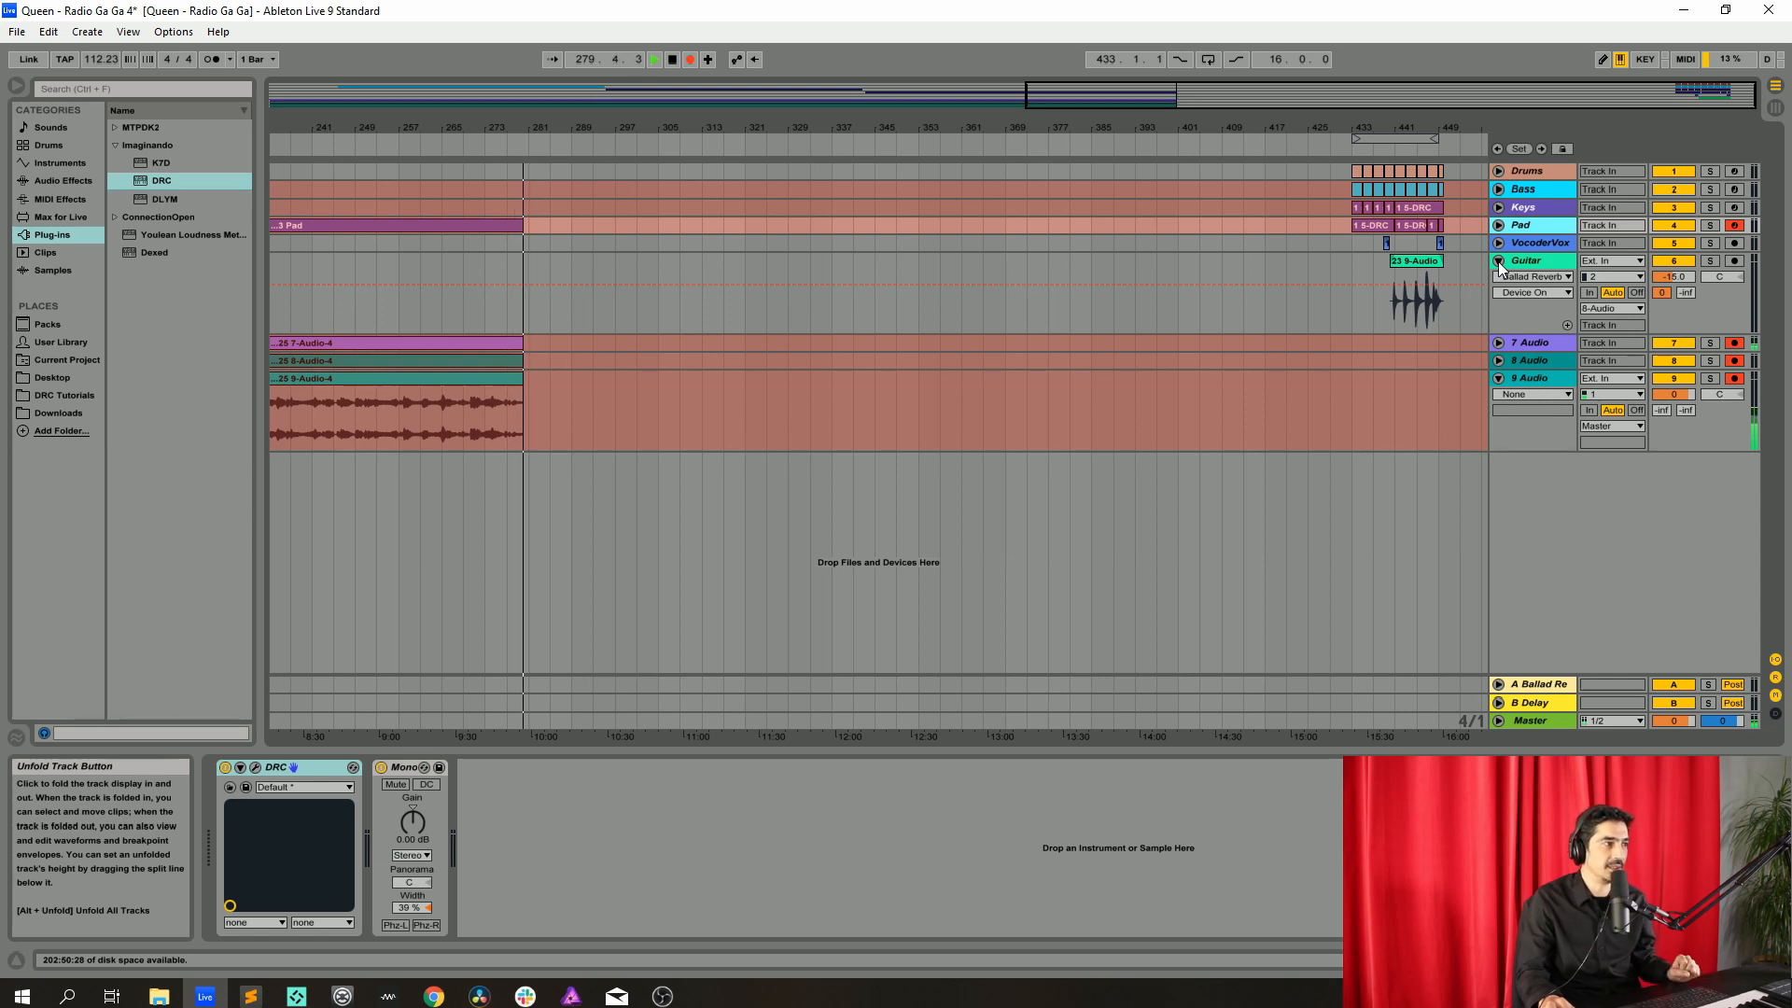
double_click(1220, 97)
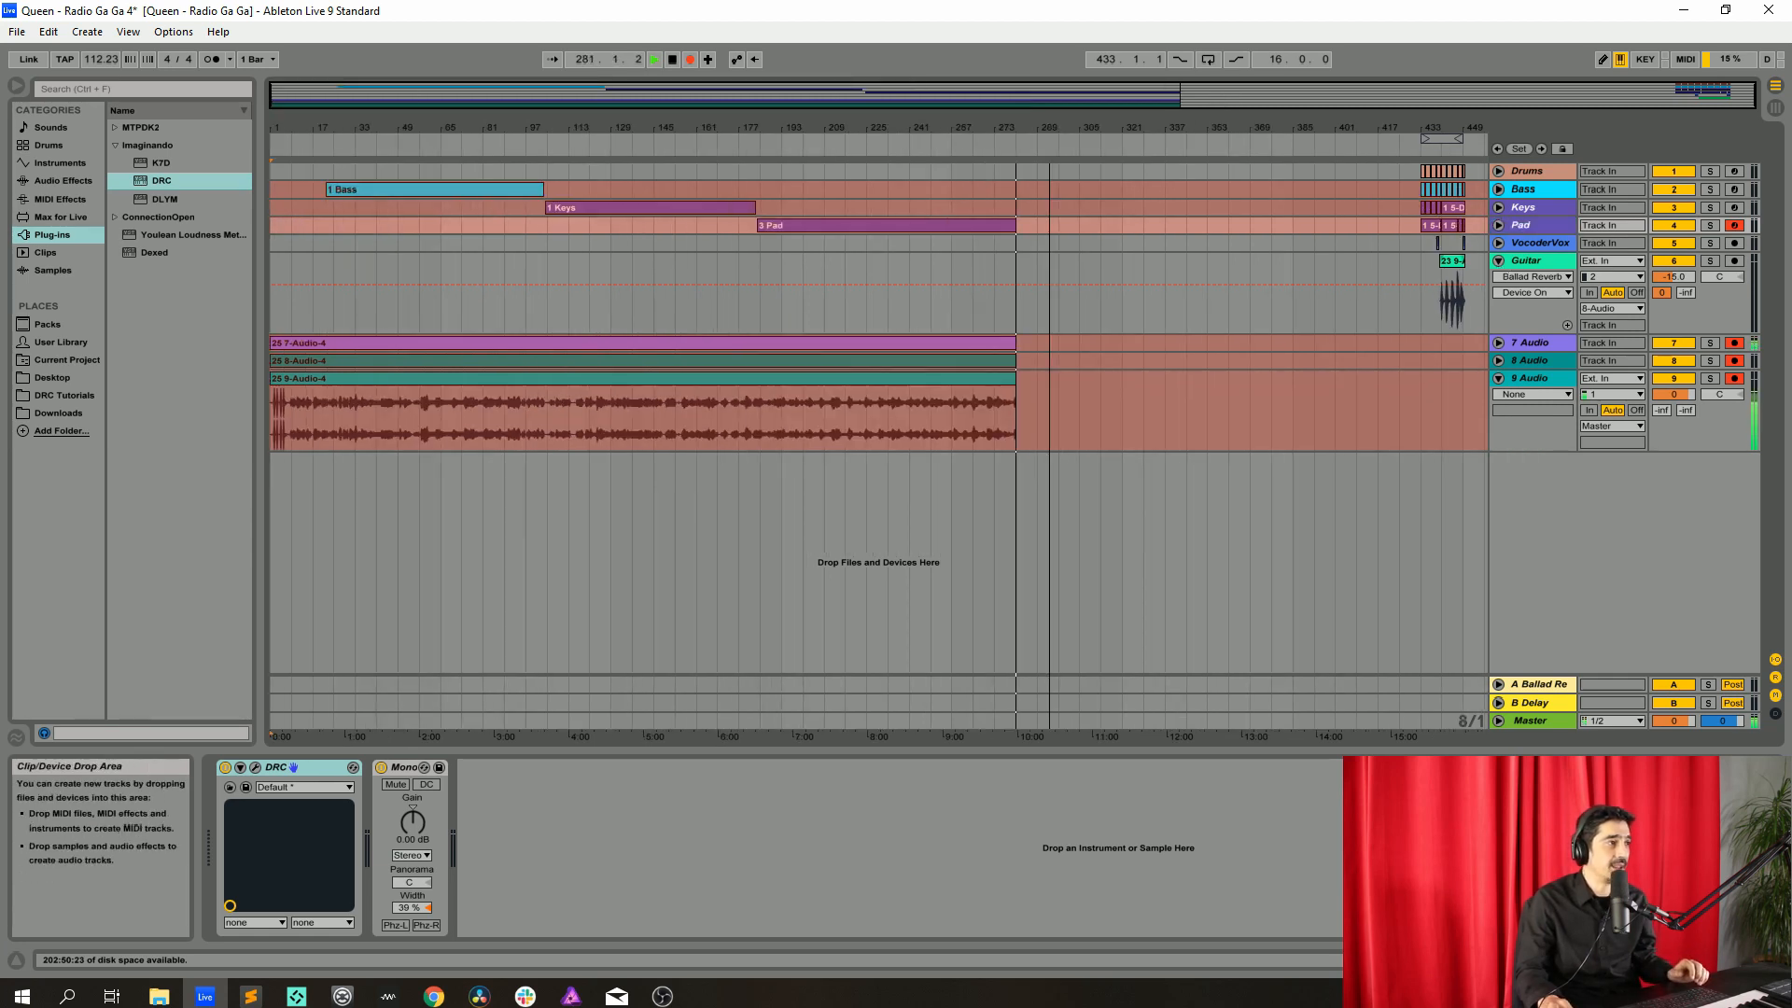
click(1499, 261)
Select the most recently recorded clips across the tracks and move them back to follow the earlier parts
drag(1462, 412, 1420, 165)
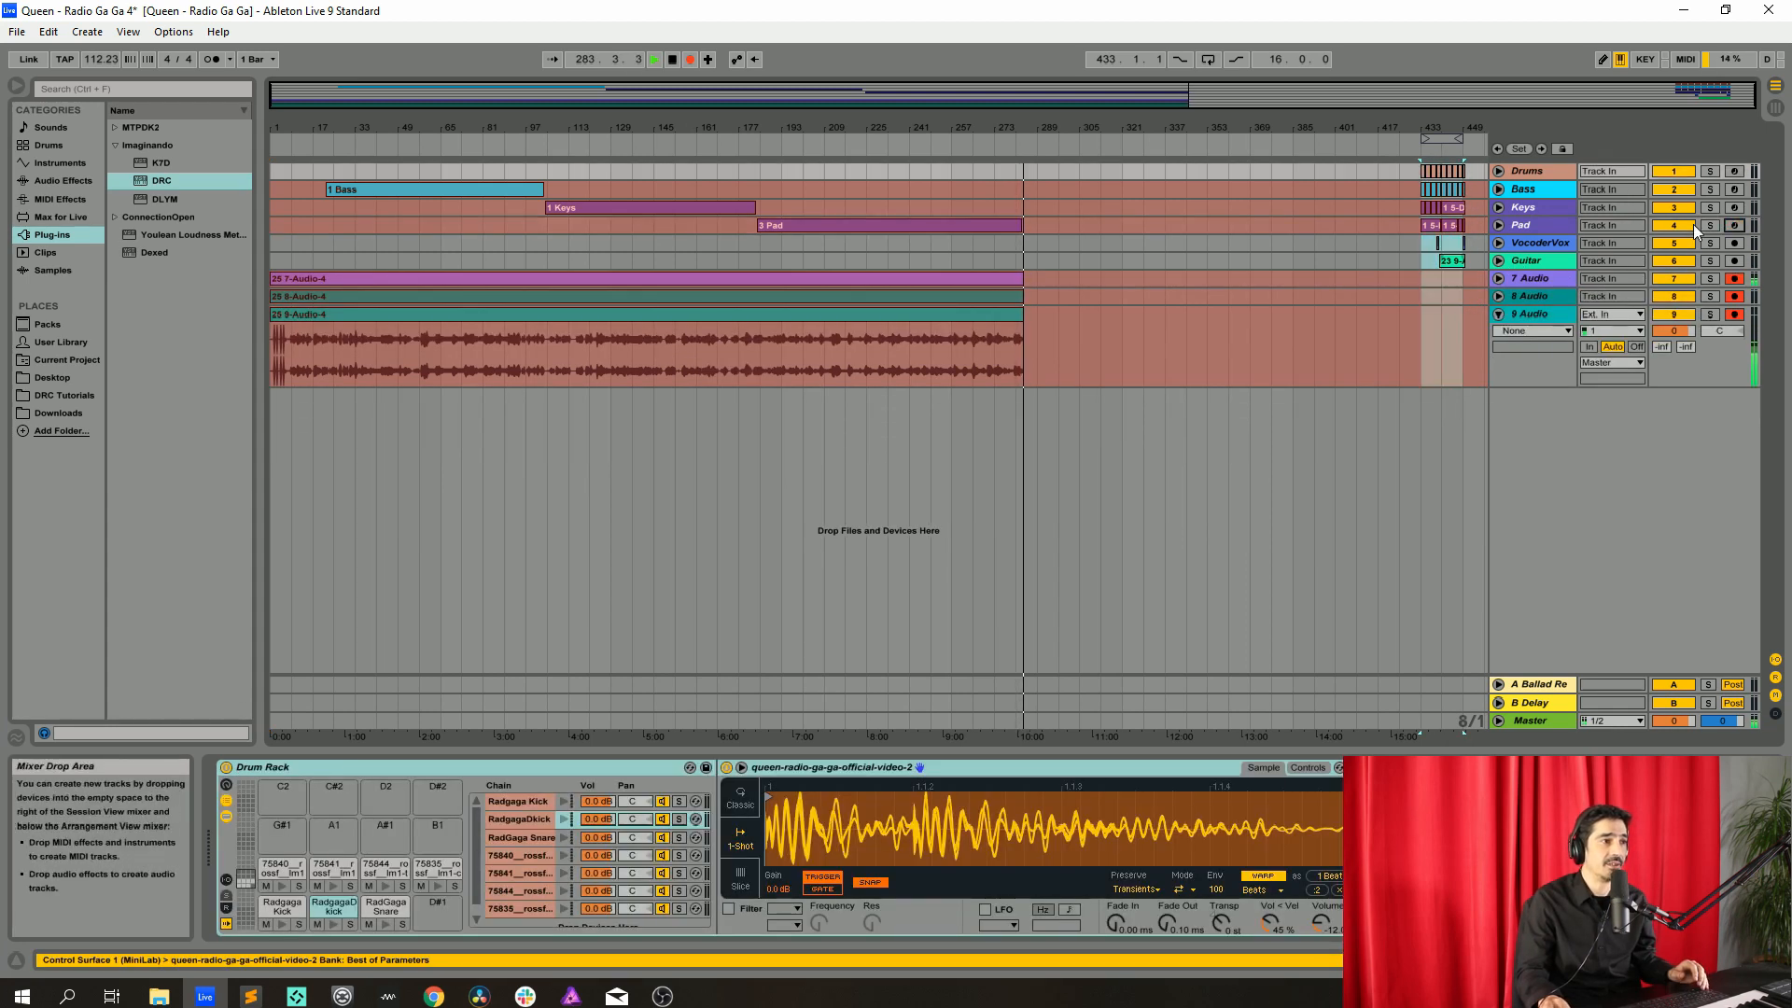
click(691, 59)
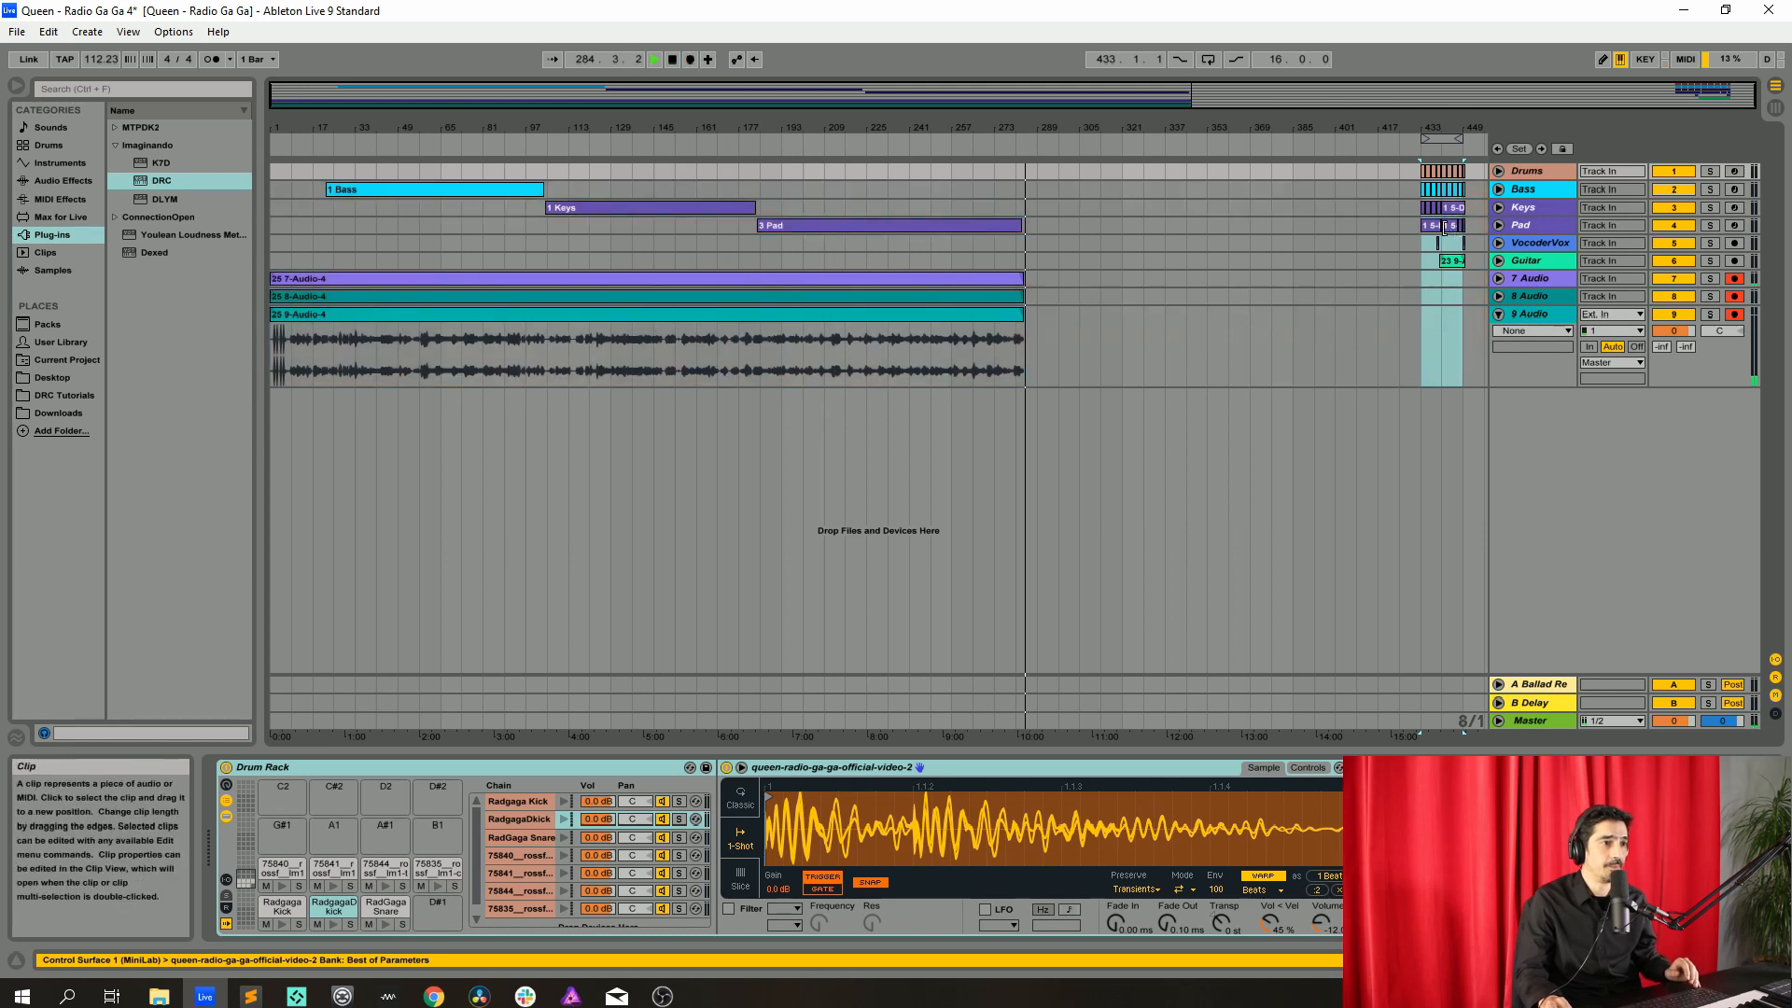
drag(1427, 227, 1049, 198)
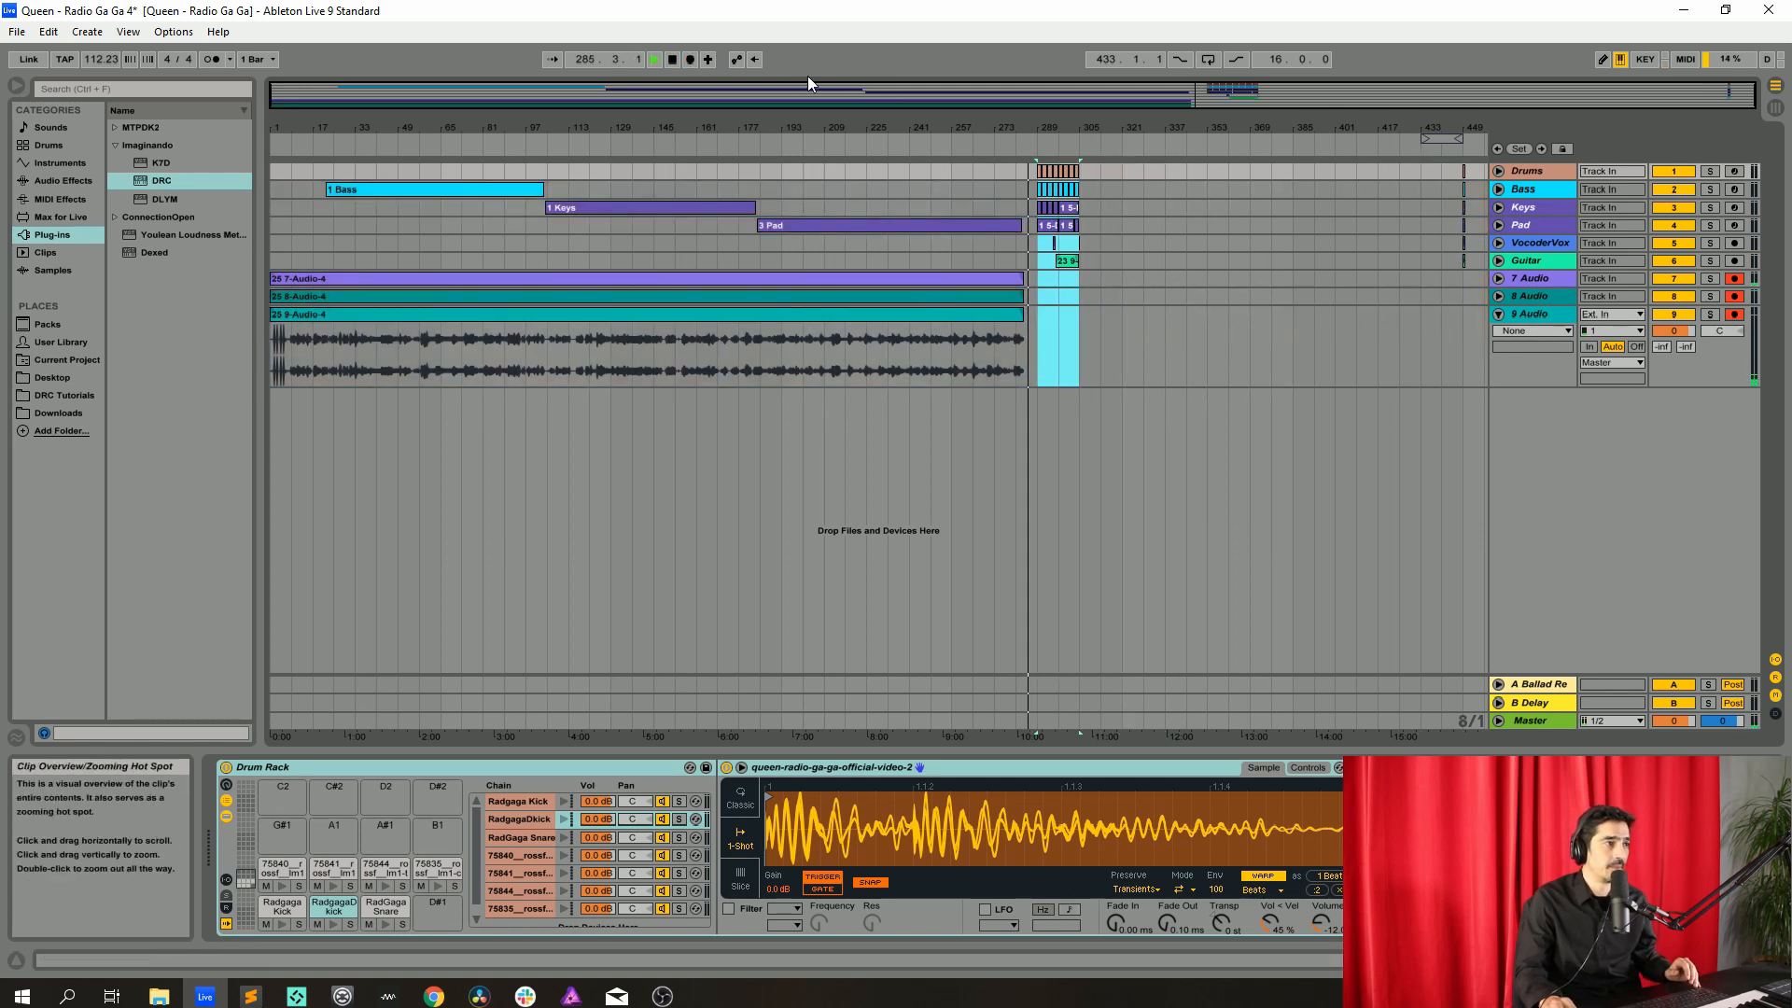
Re-enable arrangement recording and select a four-bar time range right after the moved clips
click(691, 57)
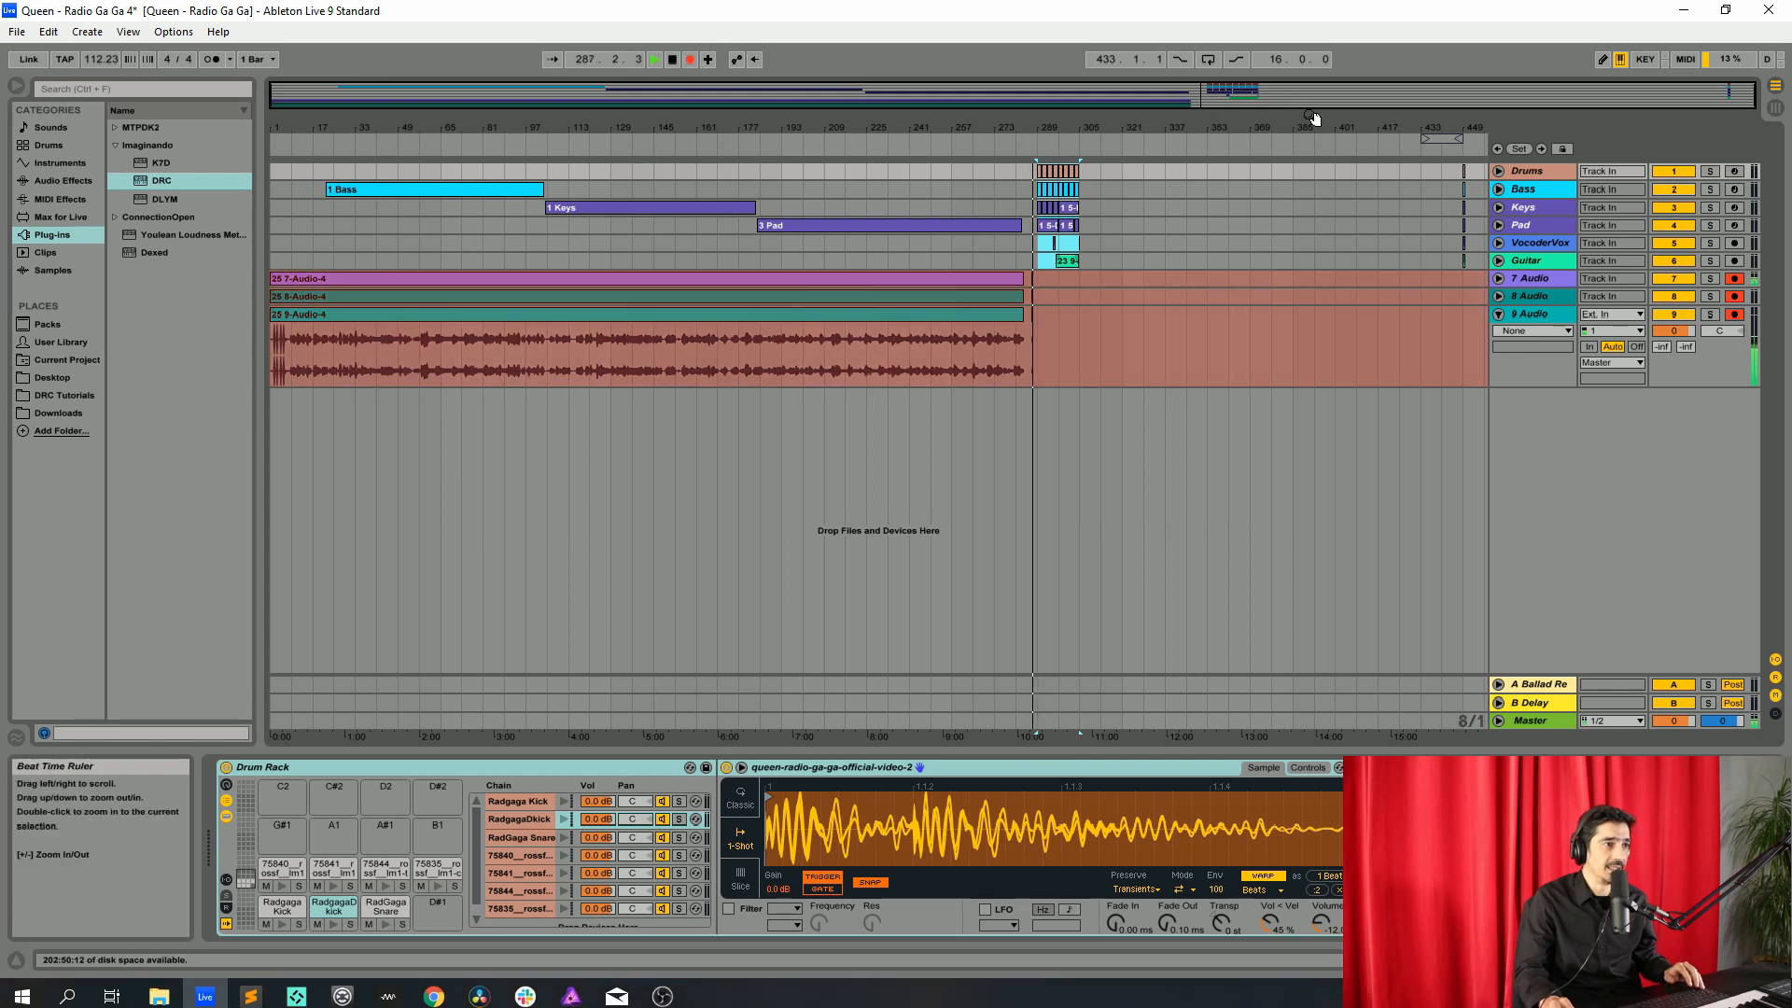
drag(1316, 121, 1212, 118)
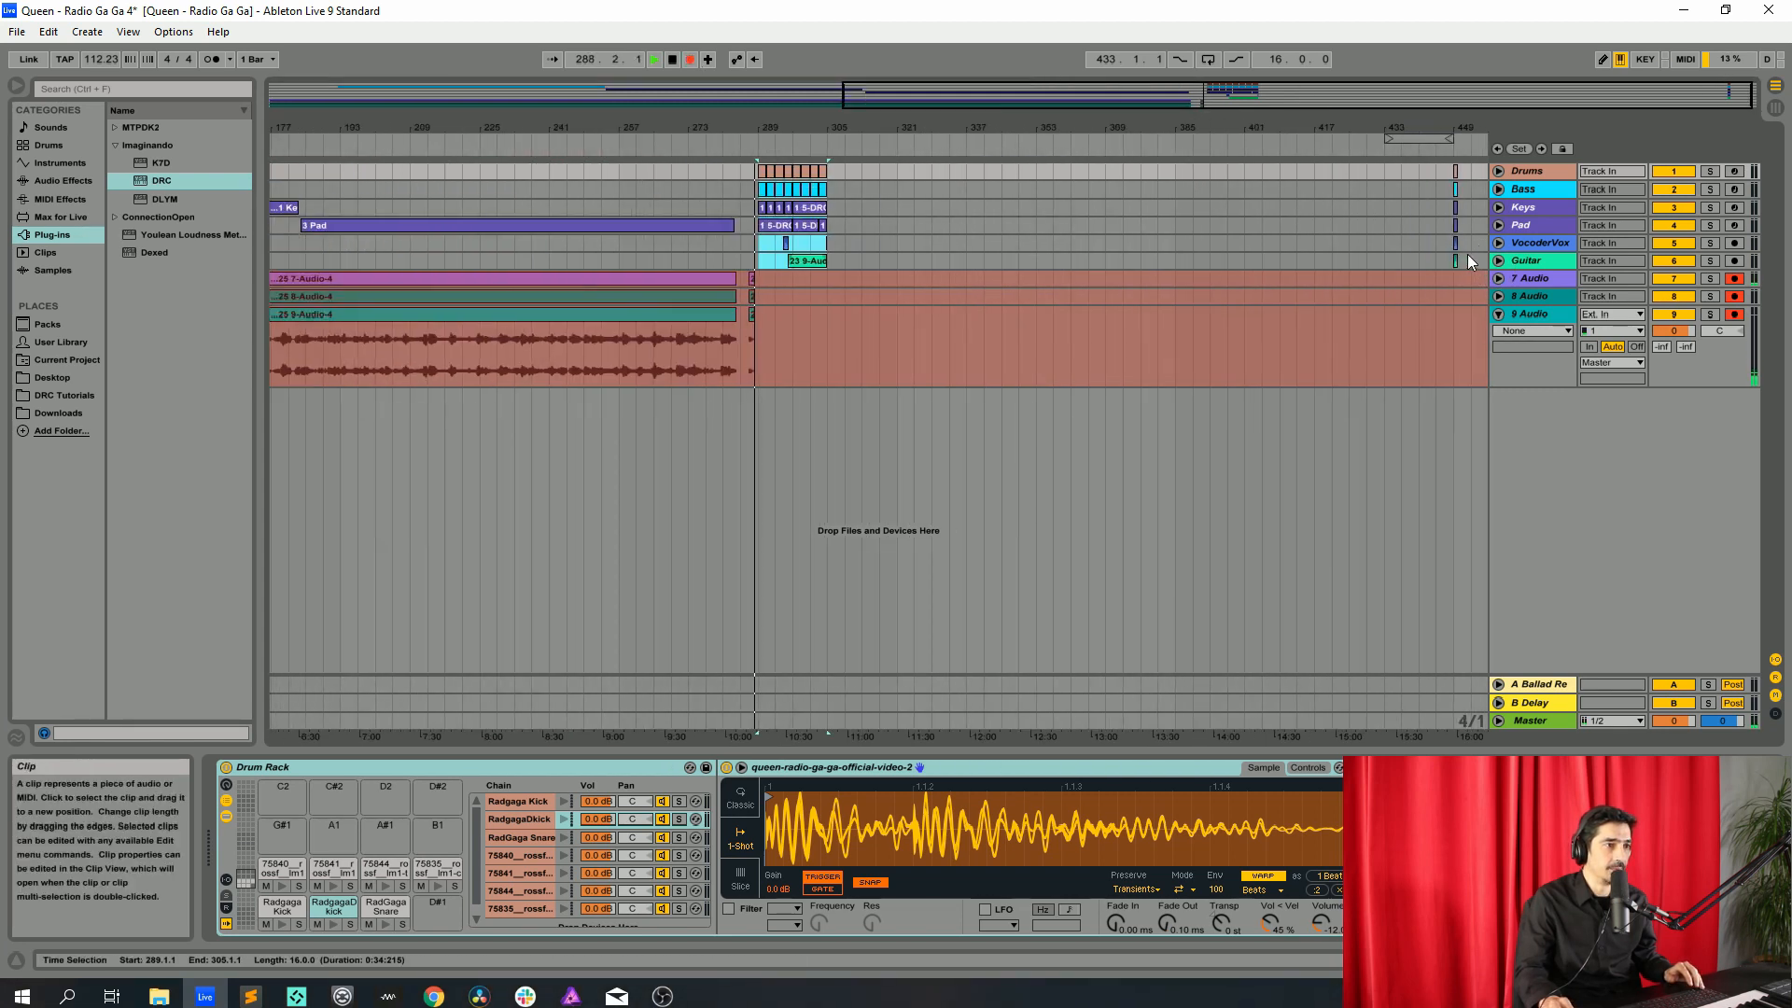
drag(1467, 254, 824, 171)
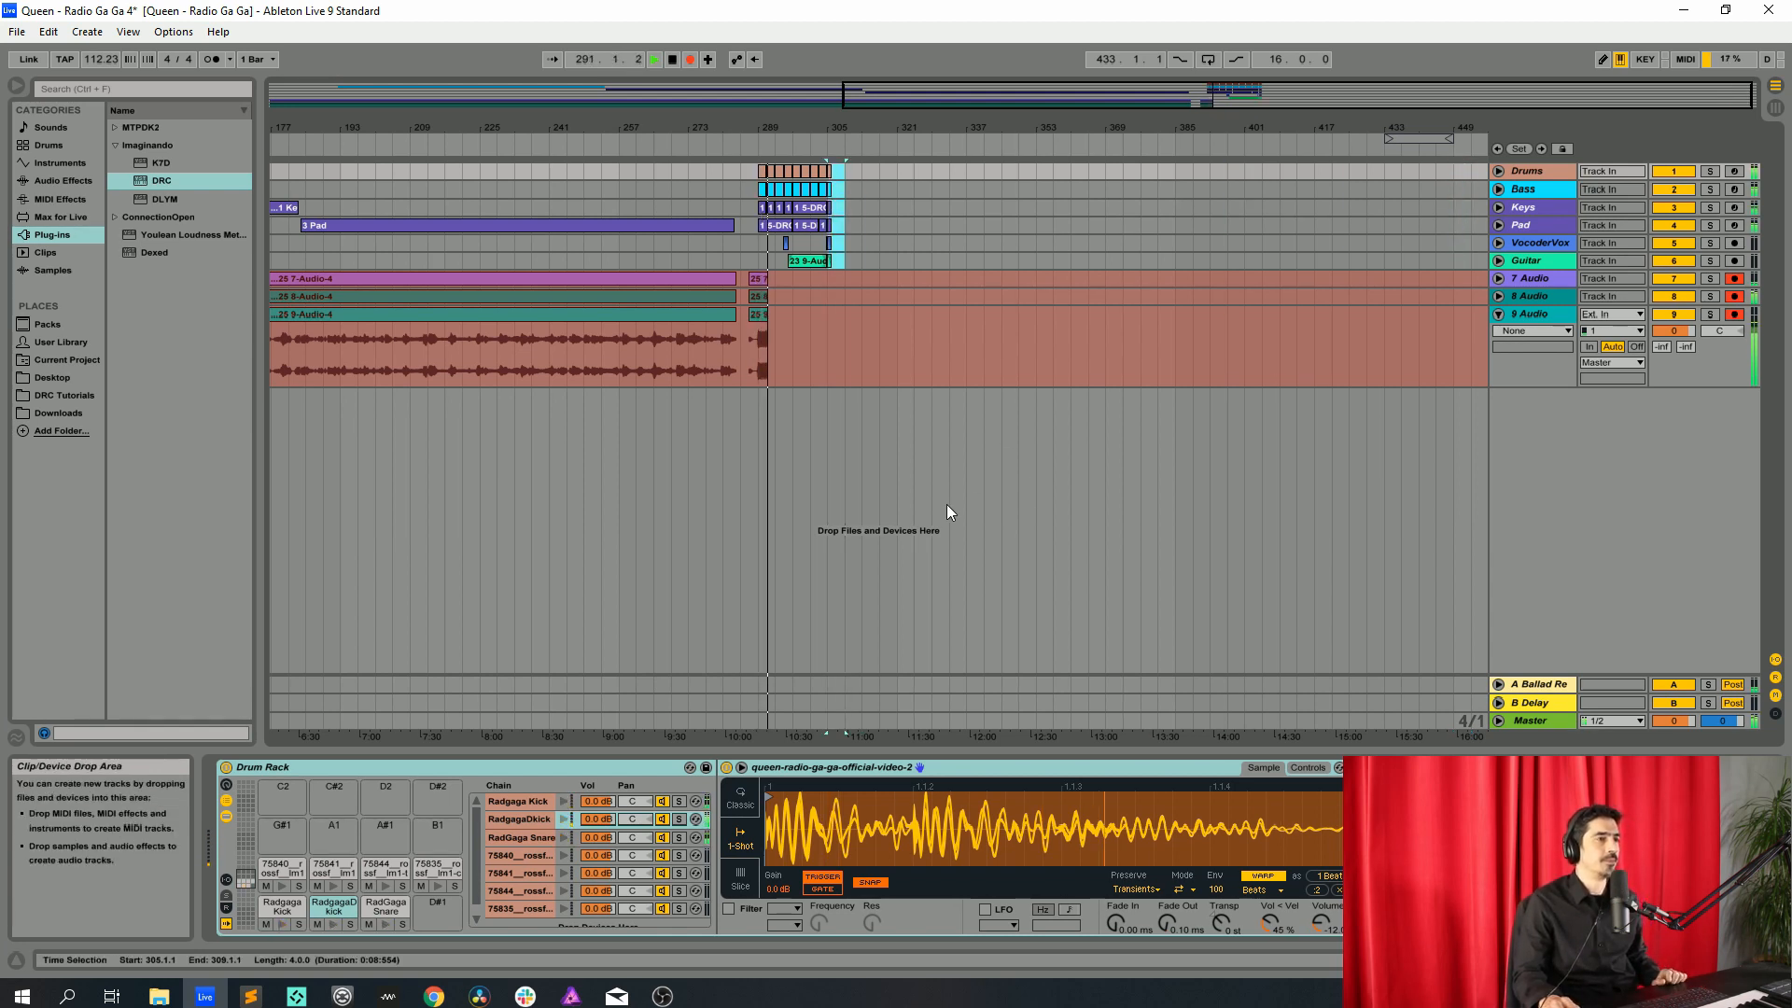
double_click(984, 91)
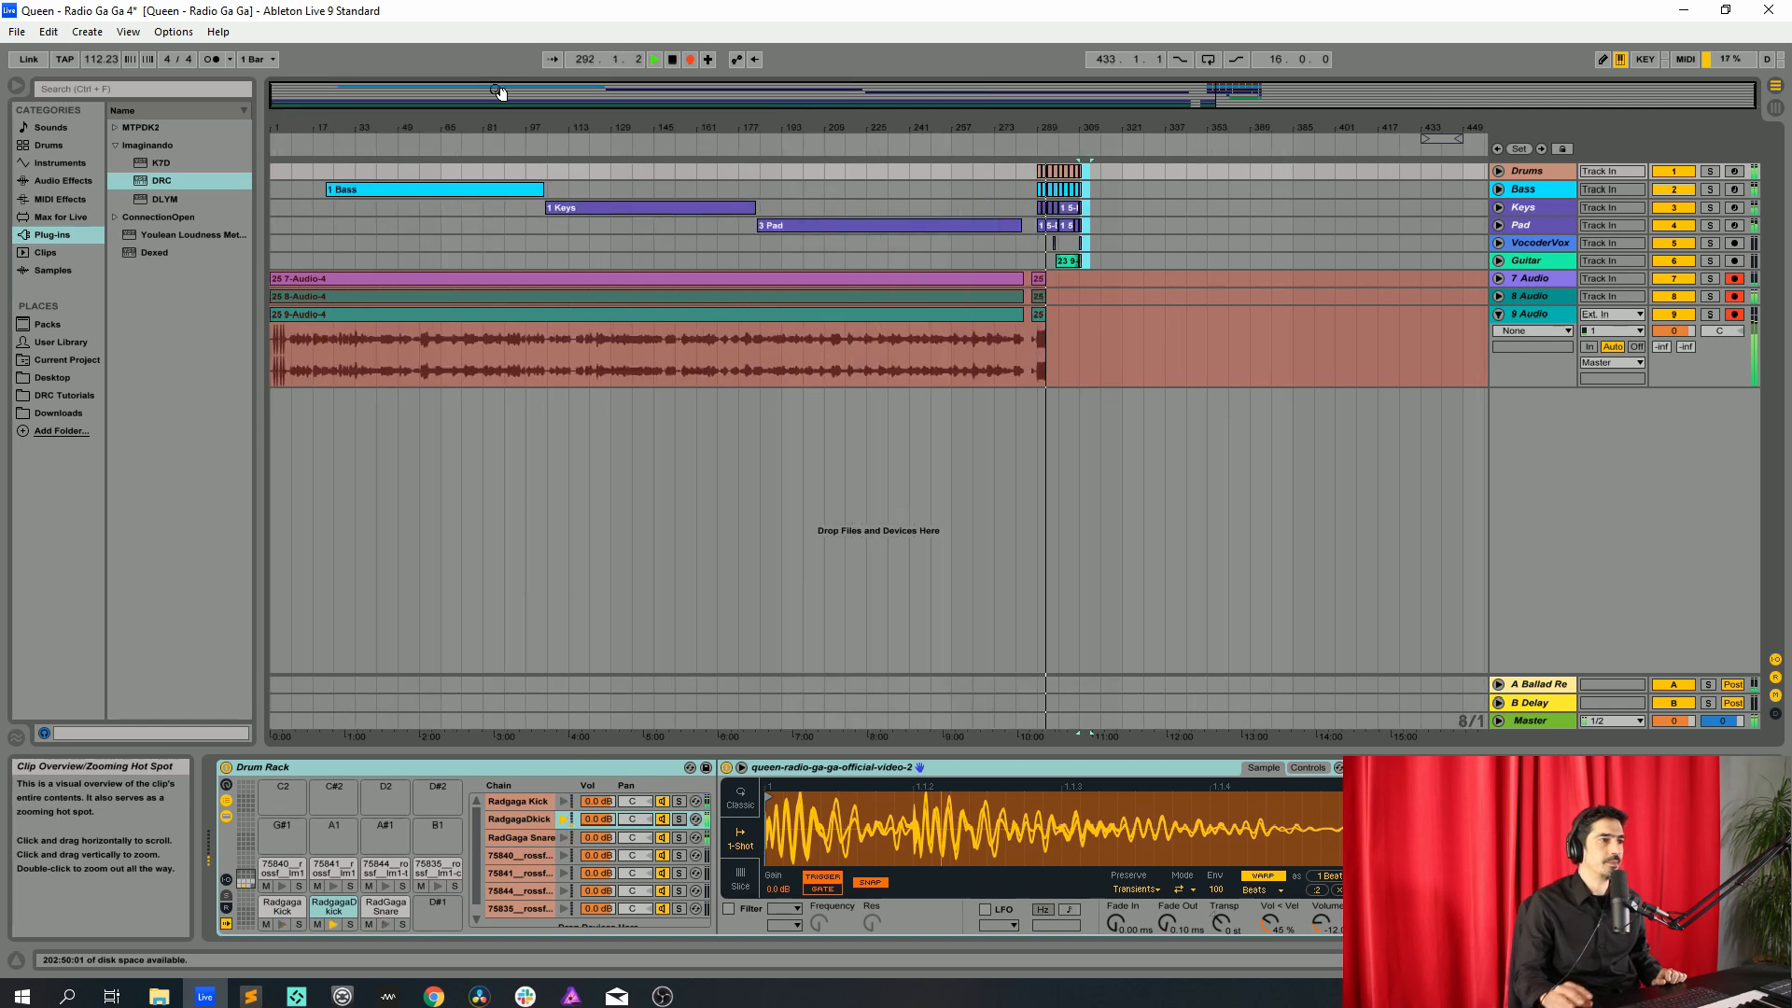